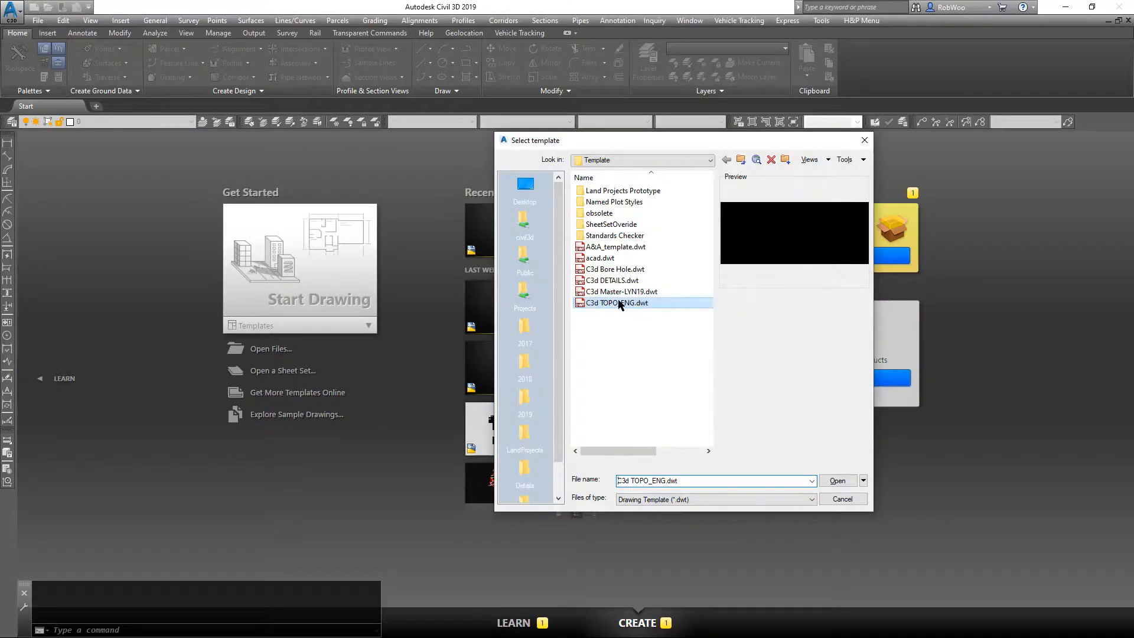
Create a drawing from the C3d TOPO_ENG.dwt template and save it as 200999_TOPO_ENG in the Update Basemap folder under civil3d Training Sample Projects
double_click(619, 304)
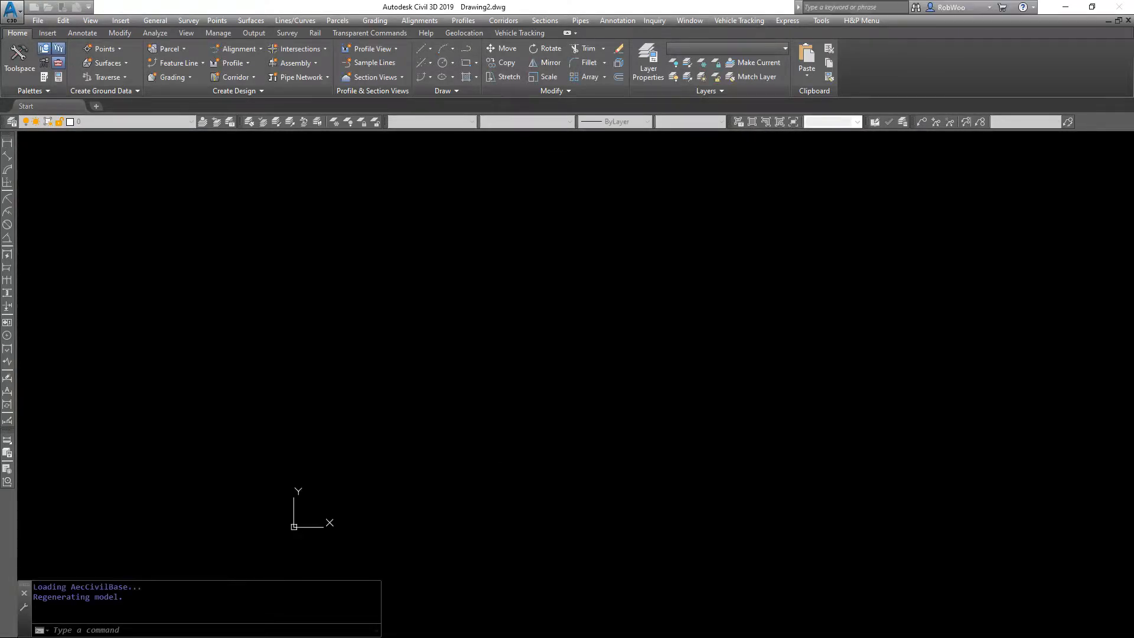
left_click(39, 21)
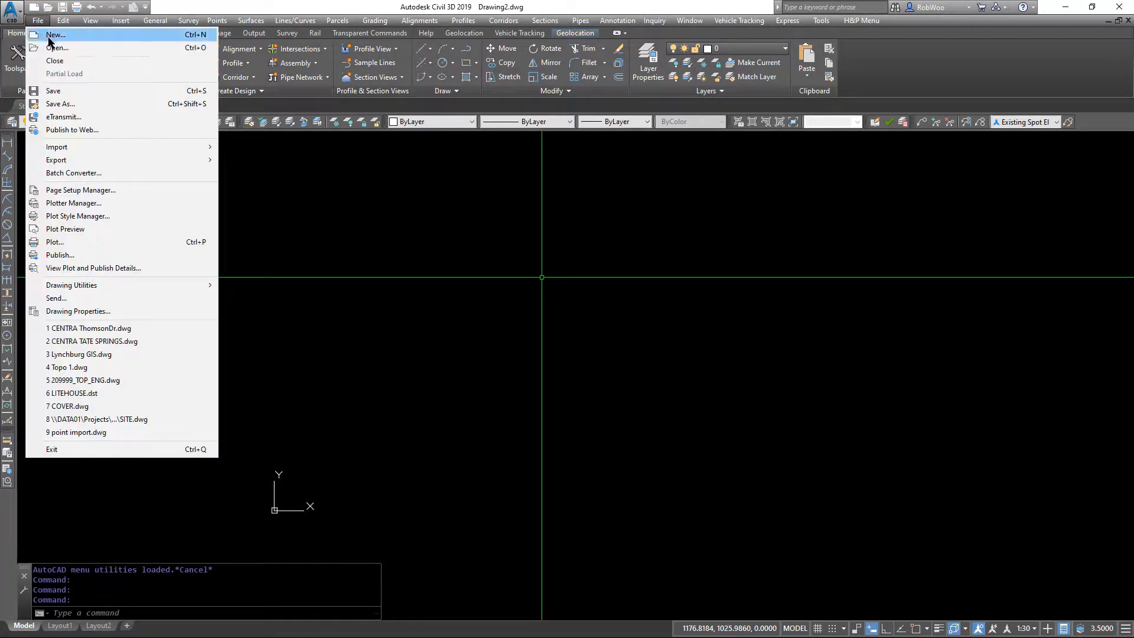
left_click(75, 106)
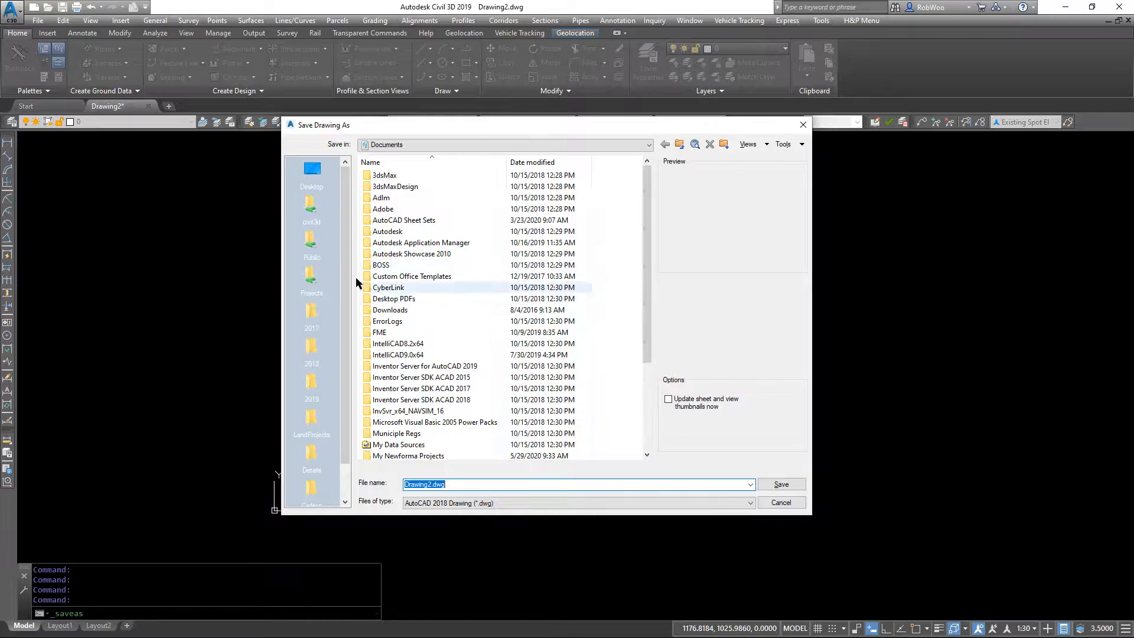
left_click(311, 207)
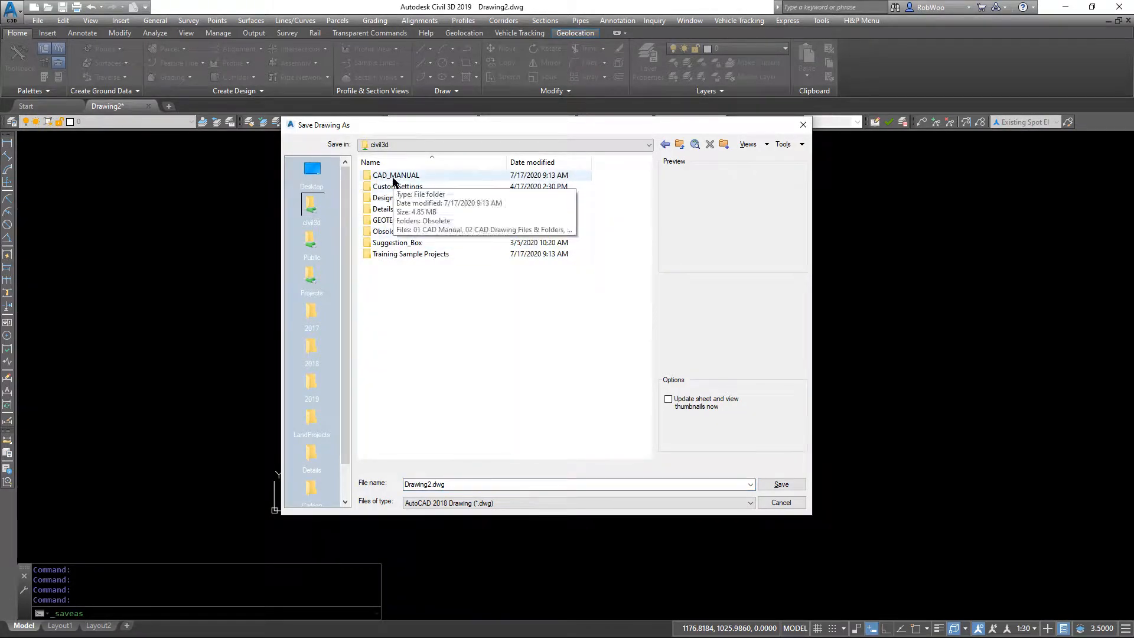
double_click(411, 254)
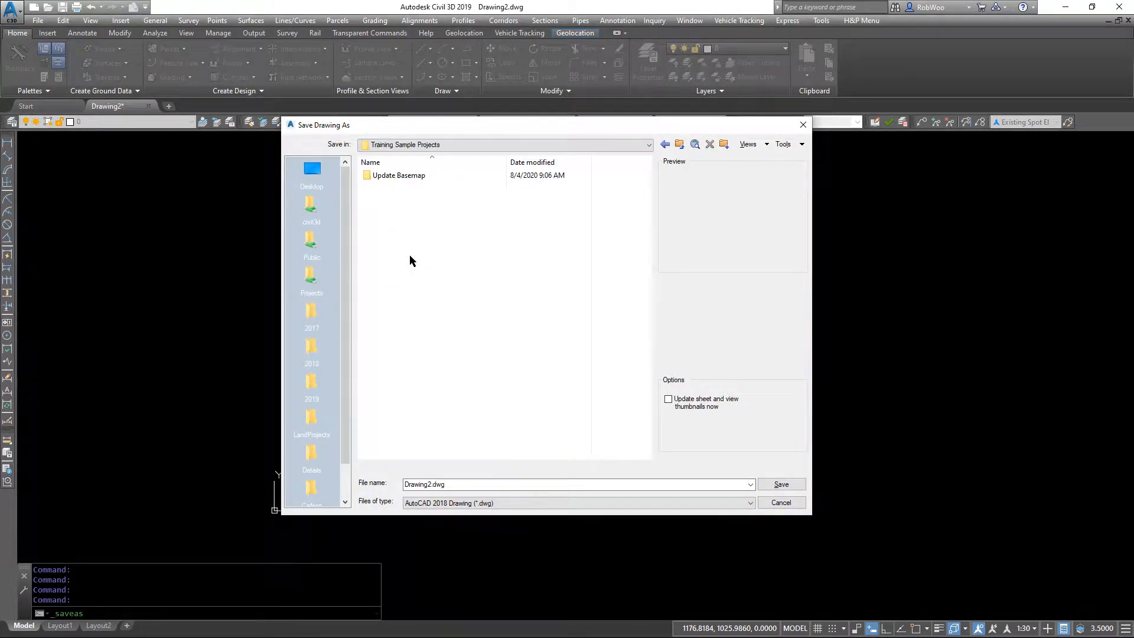
double_click(397, 177)
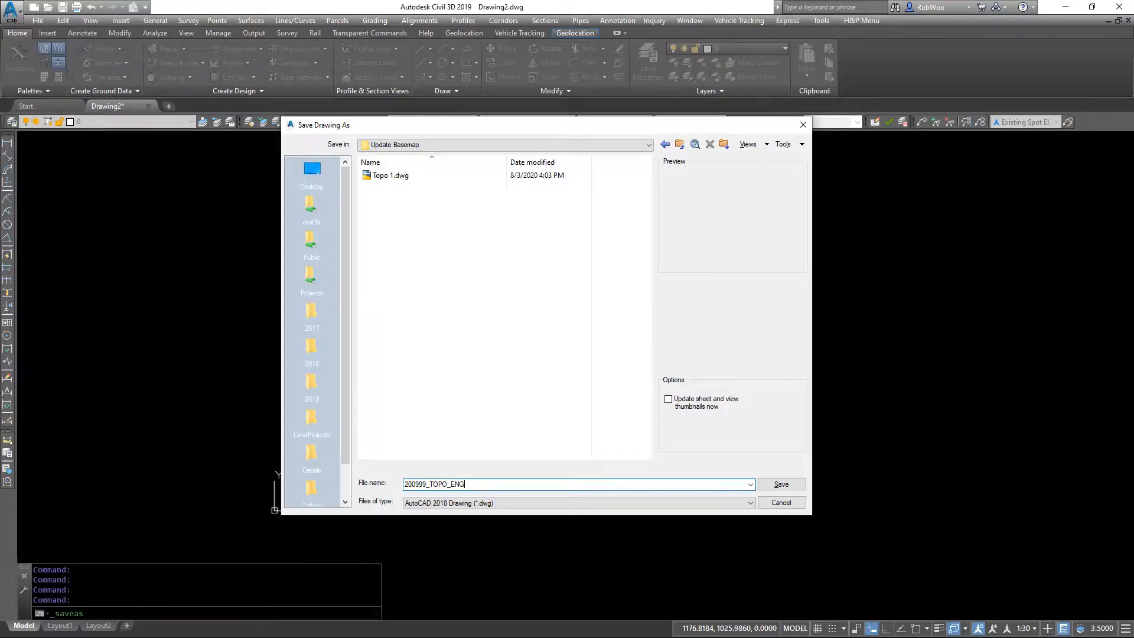
left_click(783, 486)
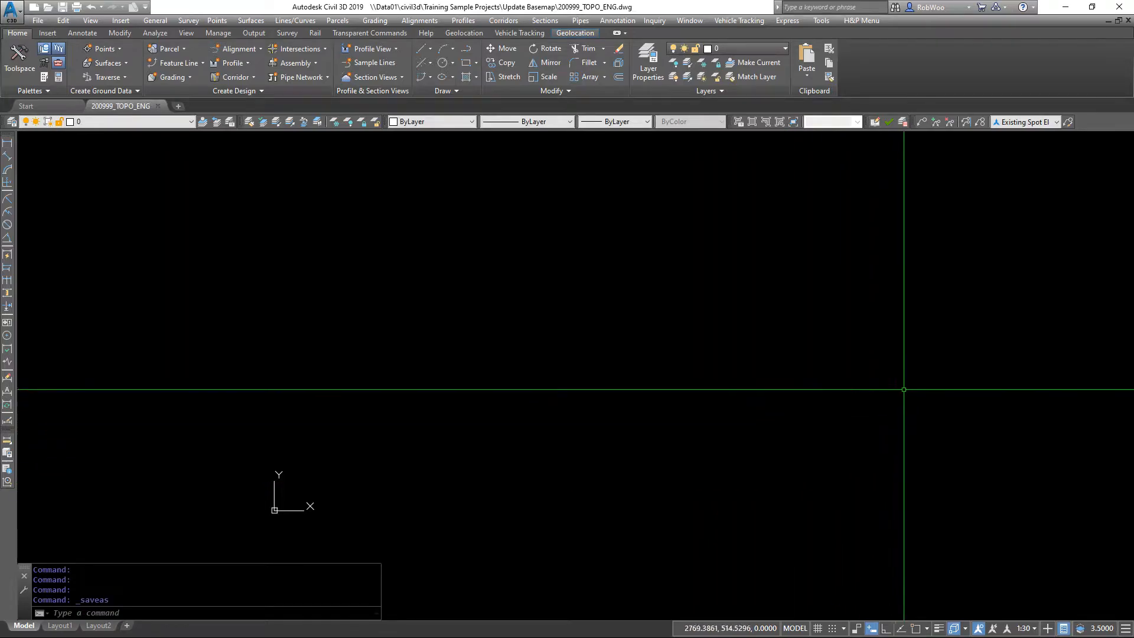
Open the existing drawing Topo 1.dwg from the Update Basemap folder
middle_click_drag(942, 316, 933, 321)
middle_click_drag(713, 397, 714, 404)
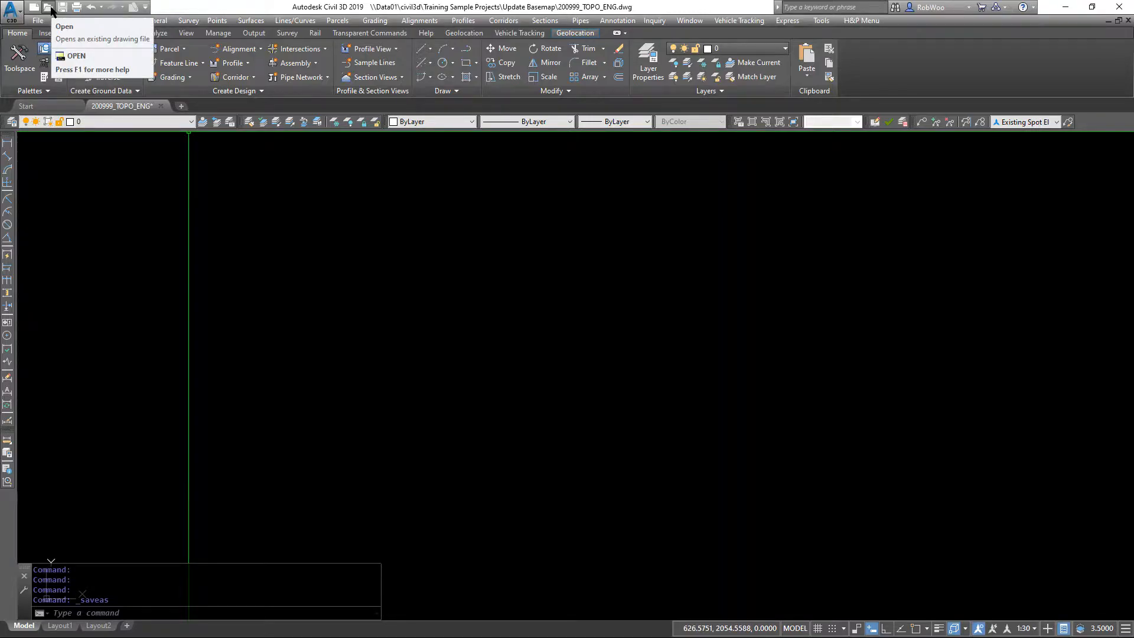
left_click(50, 9)
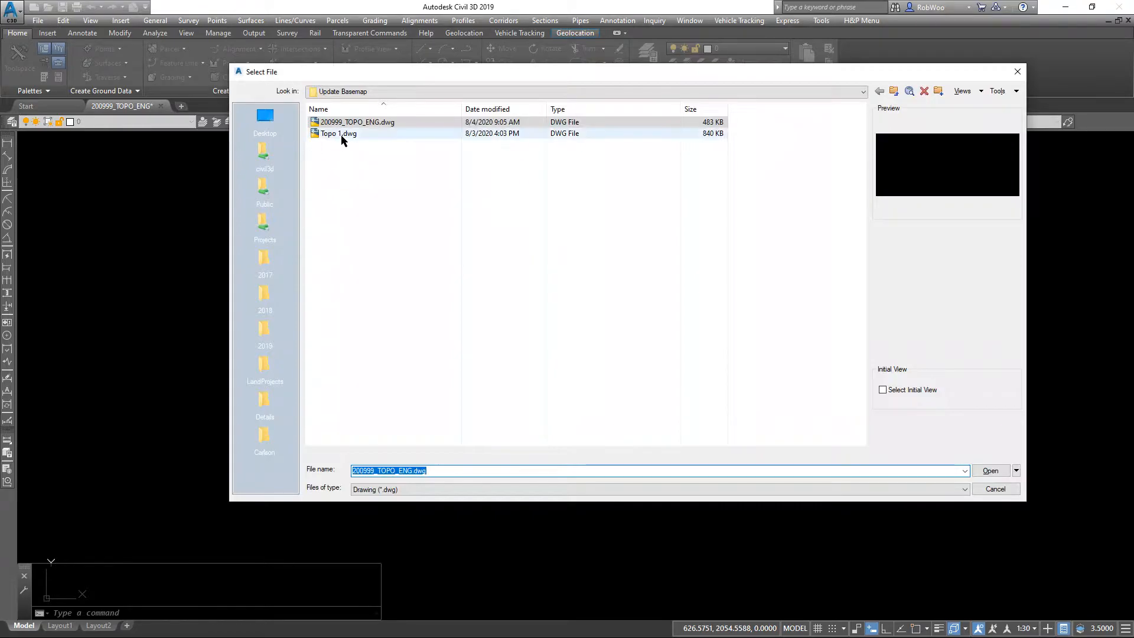
left_click(353, 135)
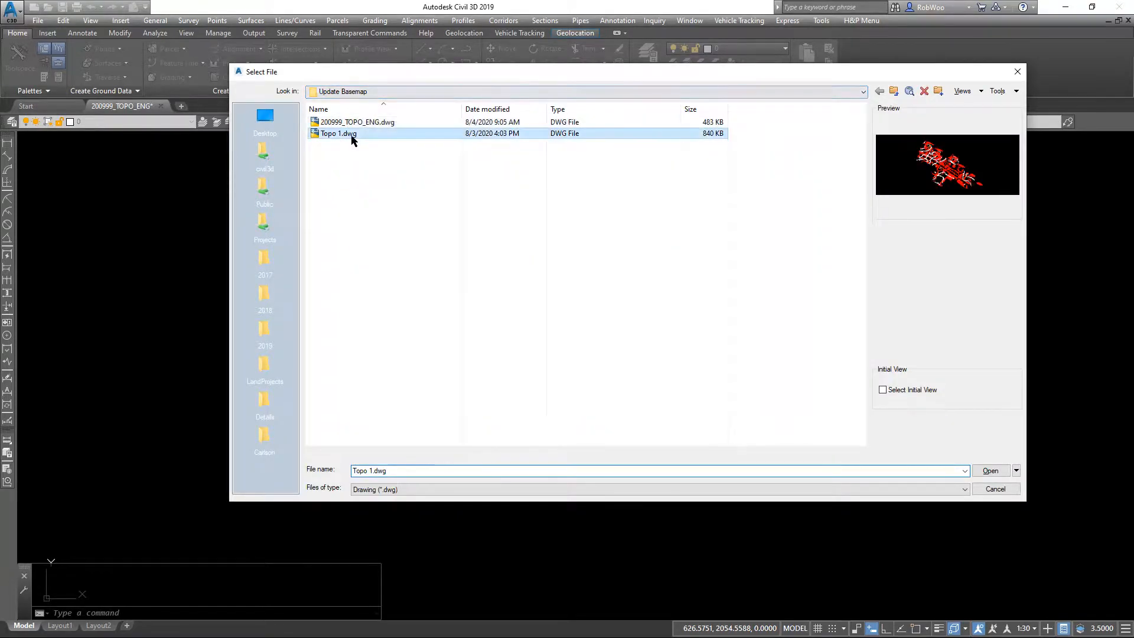
left_click(990, 471)
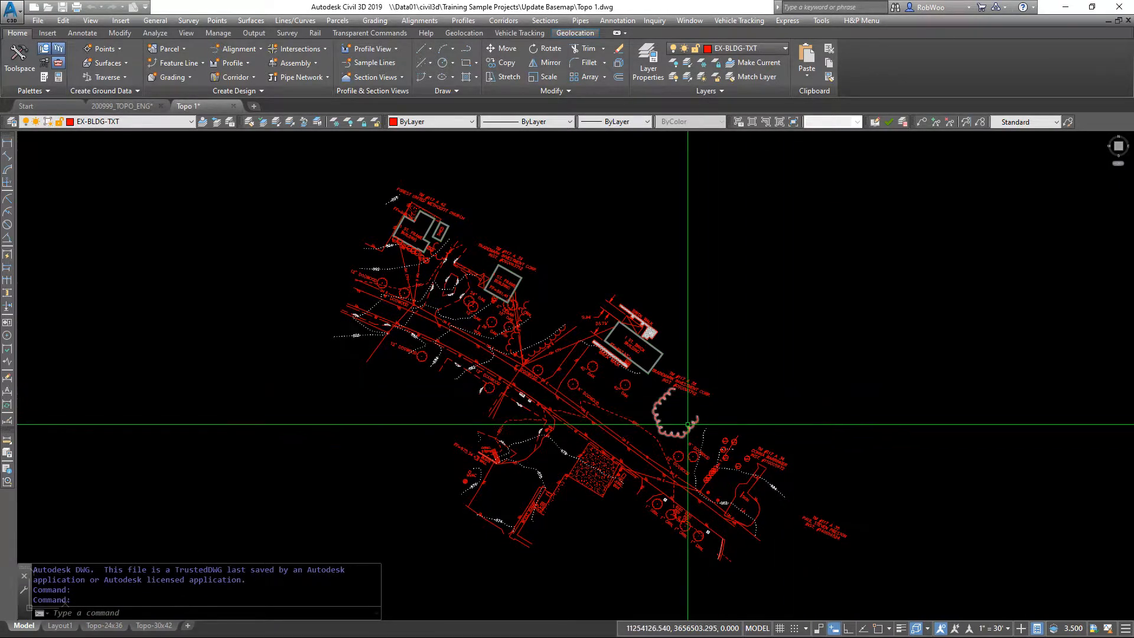
Examine the buildings, labels, trees, contours and utility lines across the Topo 1 survey drawing
scroll(700, 405, "up", 6)
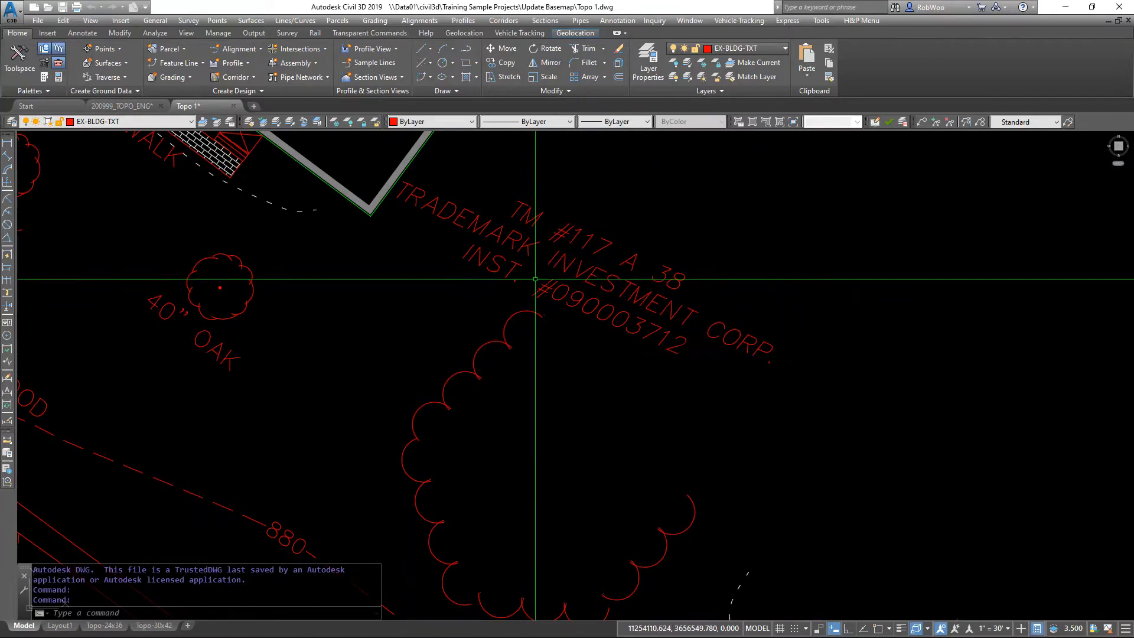
scroll(411, 300, "down", 5)
middle_click_drag(380, 299, 580, 419)
scroll(580, 418, "up", 2)
mouse_move(666, 492)
middle_mouse_down()
mouse_move(679, 380)
mouse_move(633, 295)
middle_mouse_up()
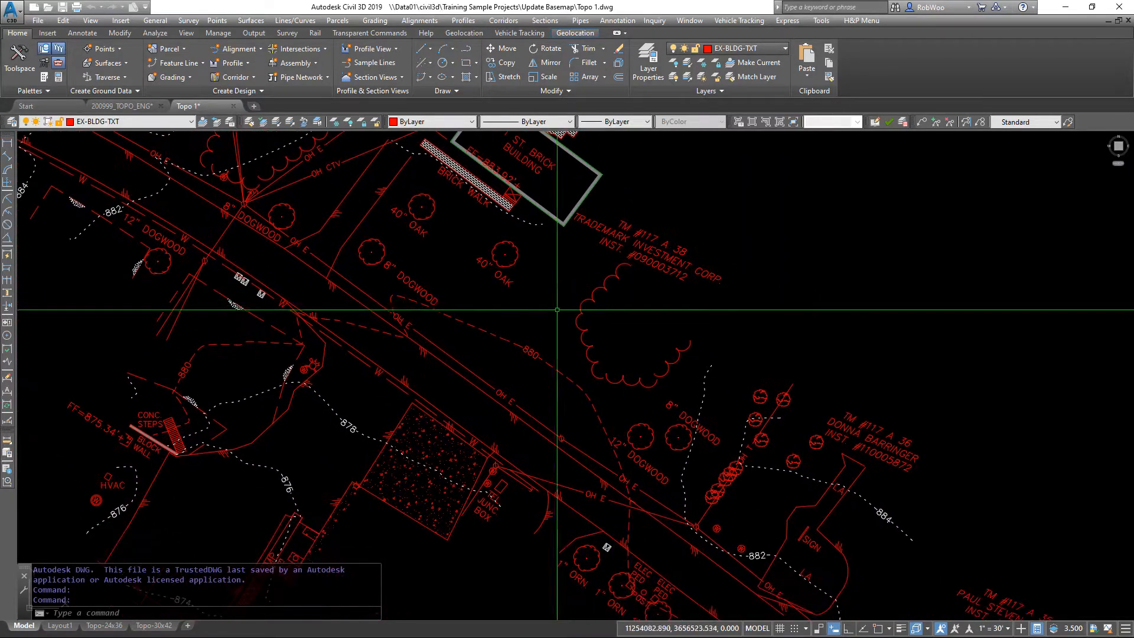
scroll(449, 307, "down", 2)
middle_click_drag(633, 451, 610, 413)
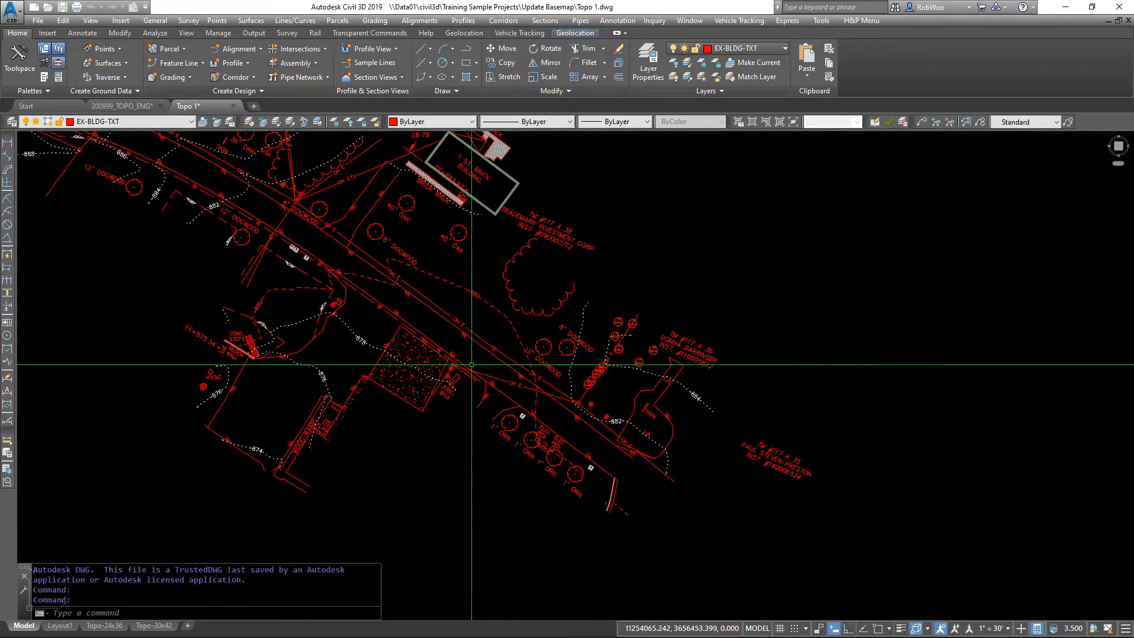
middle_click_drag(472, 365, 601, 468)
scroll(580, 456, "down", 2)
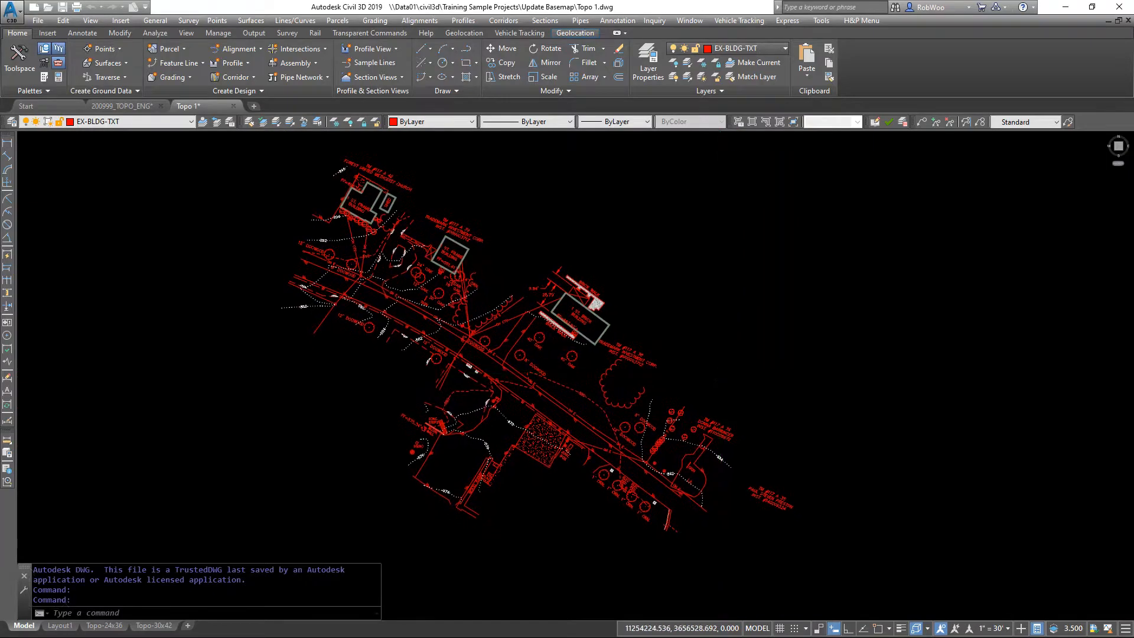
scroll(816, 460, "down", 2)
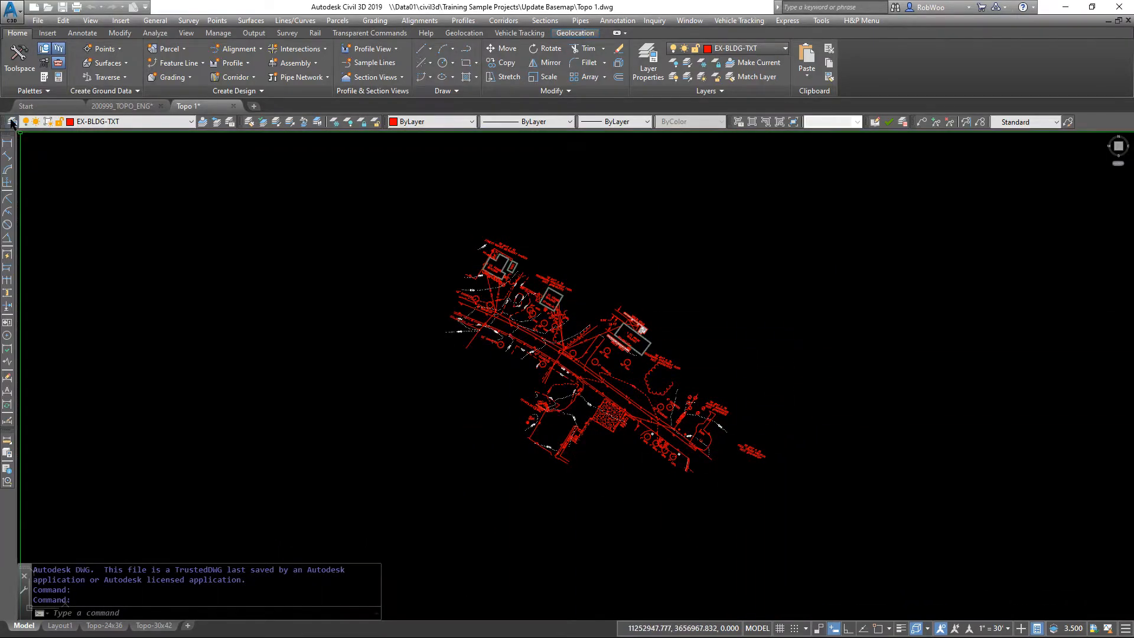
Sort the layer list by freeze state and on/off state to check for frozen or turned-off layers in Topo 1
left_click(648, 59)
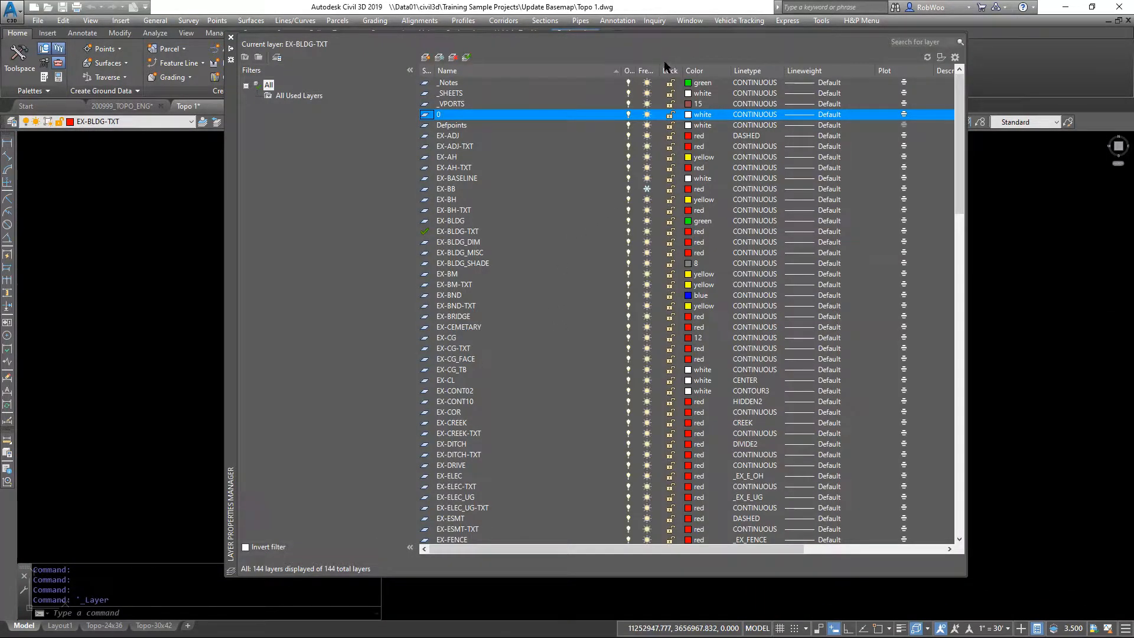
left_click(647, 70)
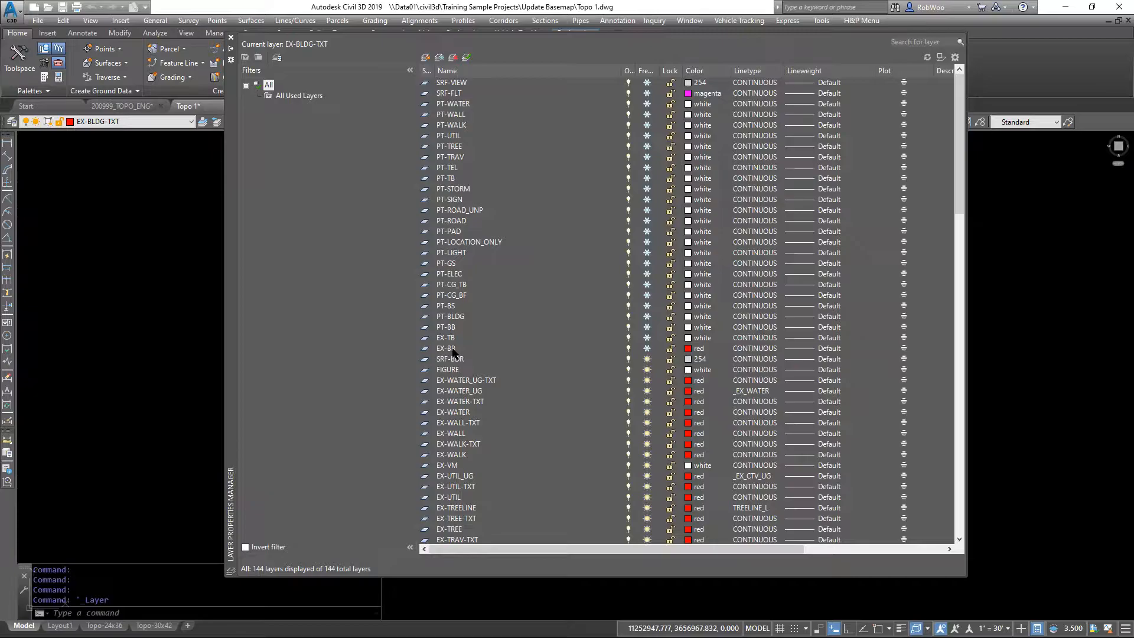
left_click(629, 71)
left_click(628, 72)
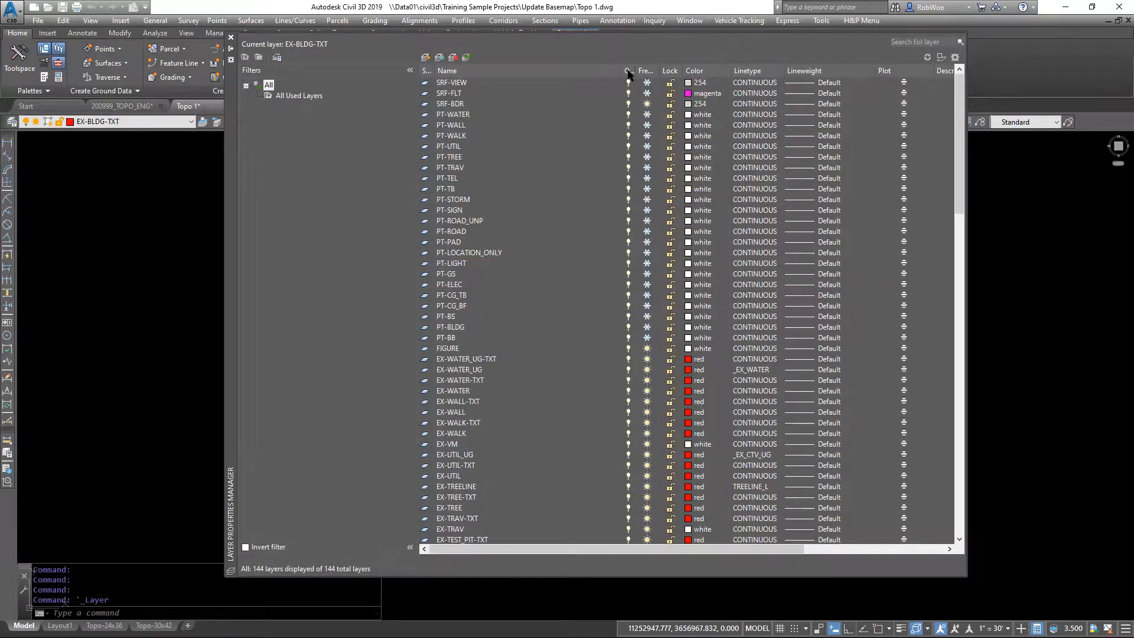
left_click(231, 40)
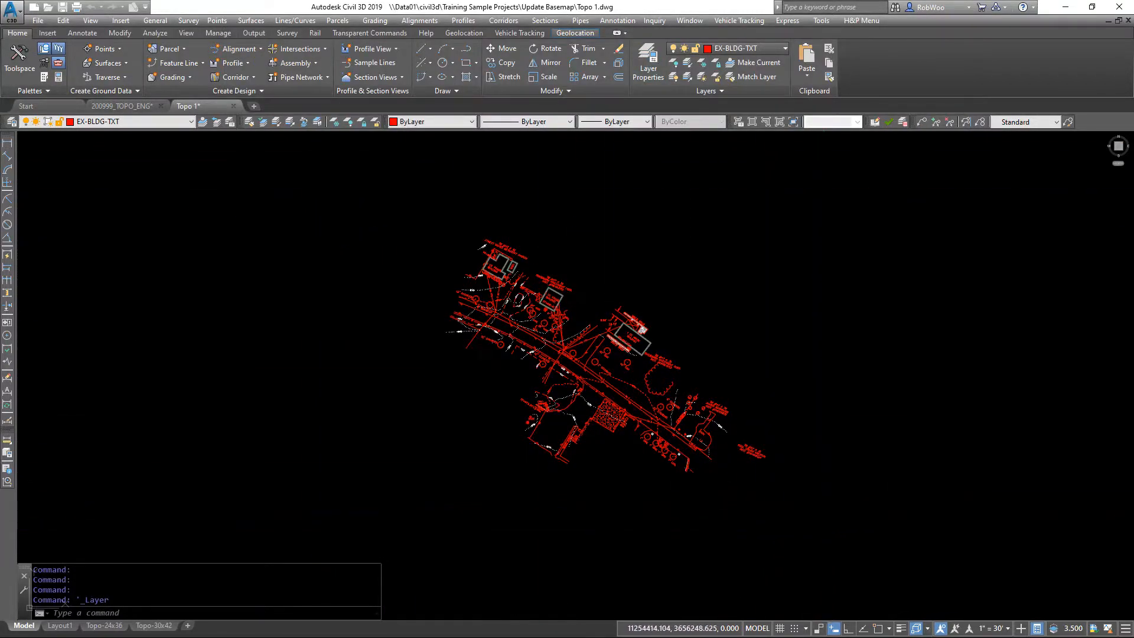
Select all the topo objects in Topo 1 with one window around them and copy them to the clipboard
left_click(824, 526)
left_click(384, 204)
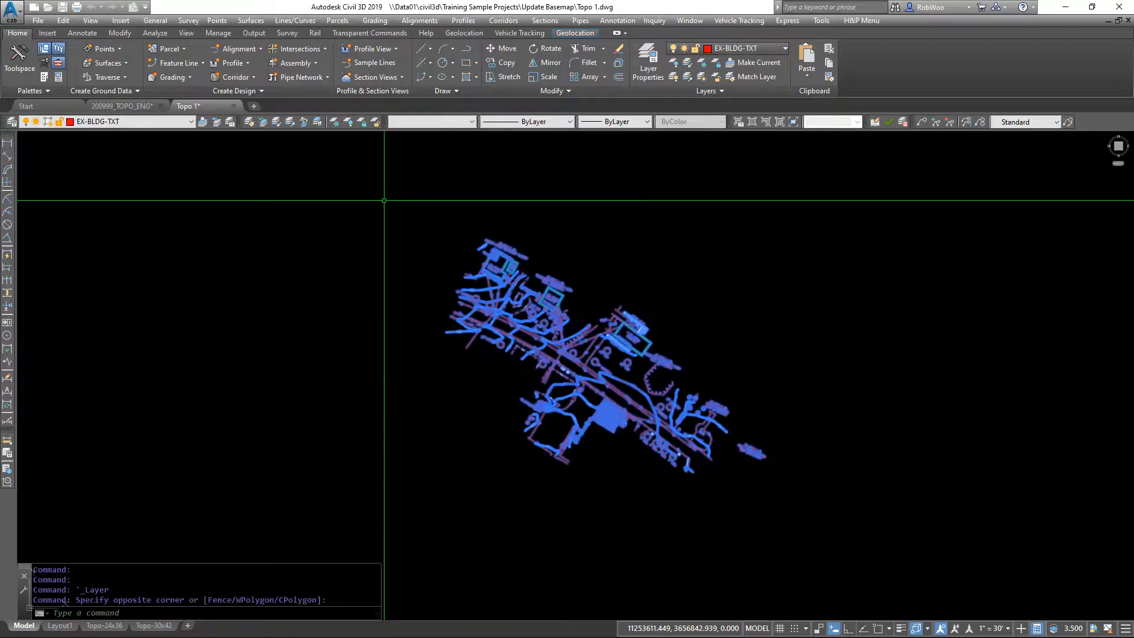
right_click(608, 211)
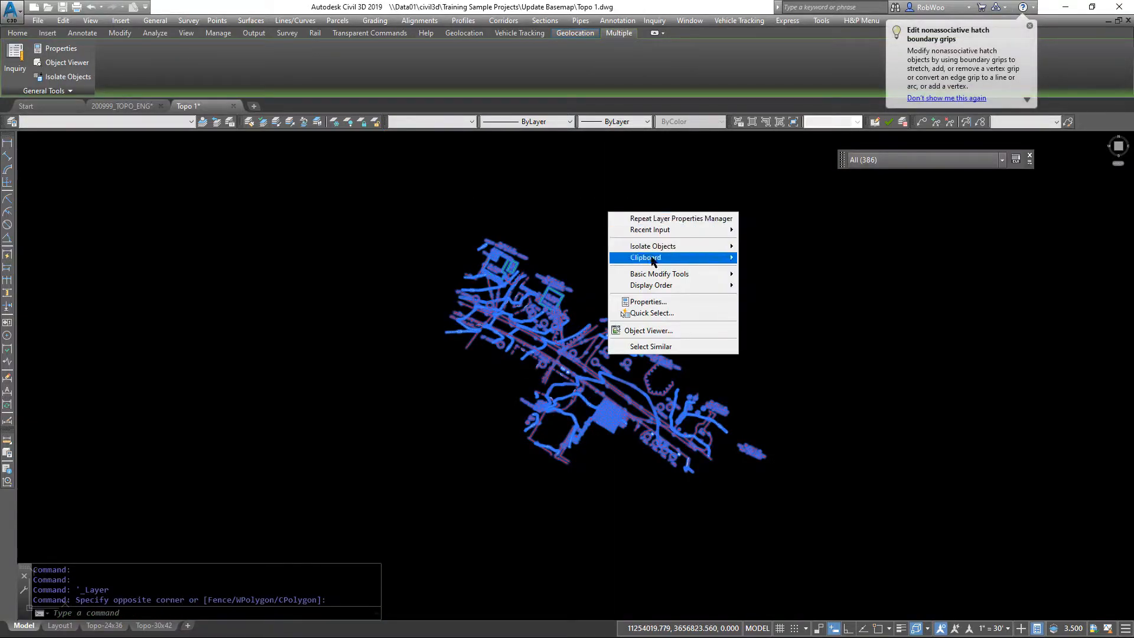
mouse_move(652, 261)
left_click(768, 272)
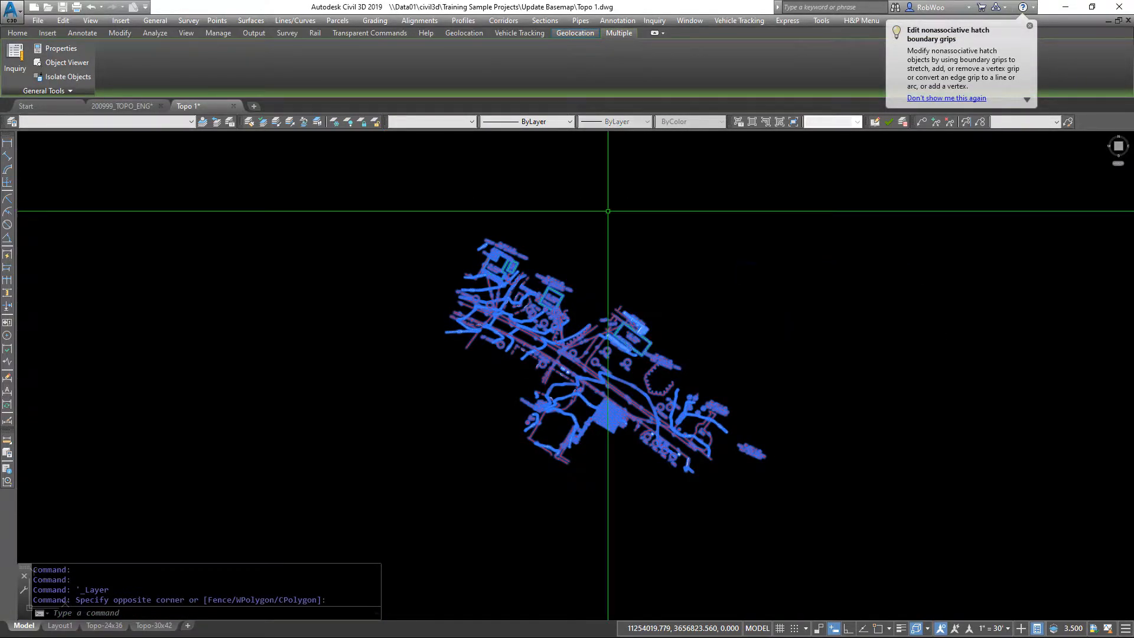
Switch to the 200999_TOPO_ENG drawing and paste the copied topo objects to their original coordinates
left_click(123, 106)
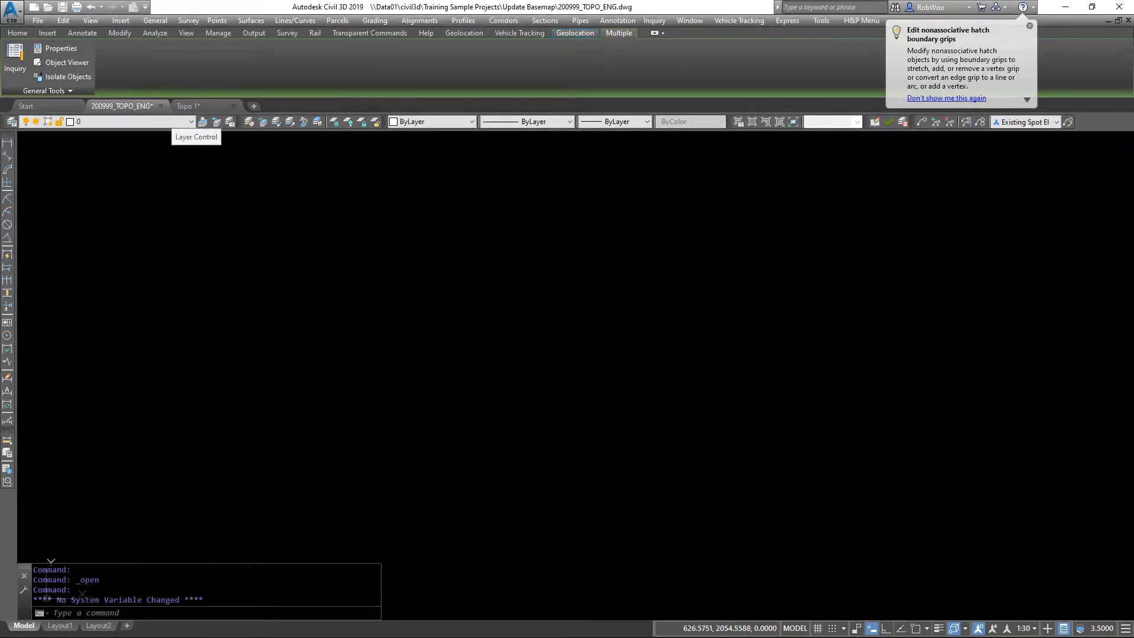
left_click(64, 20)
left_click(140, 156)
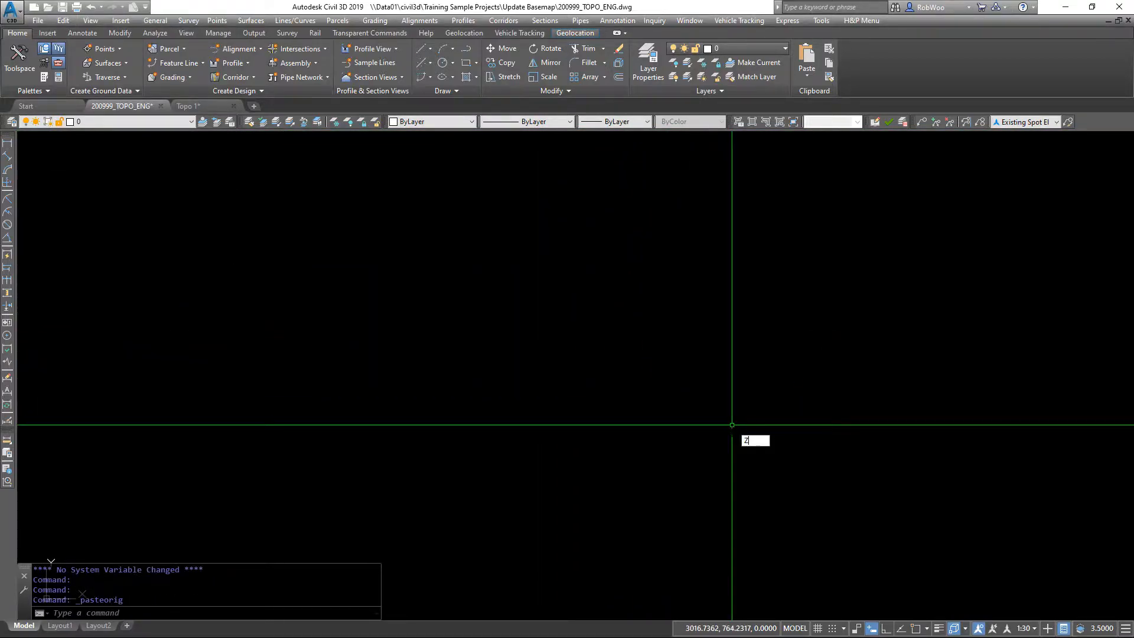
key("Return")
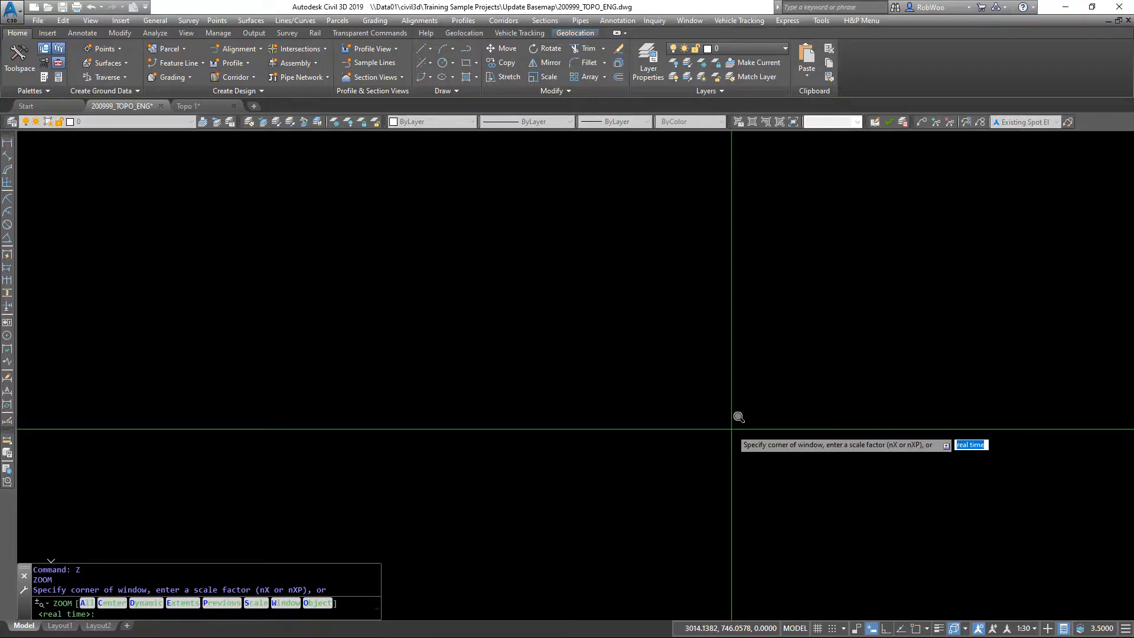
key("Return")
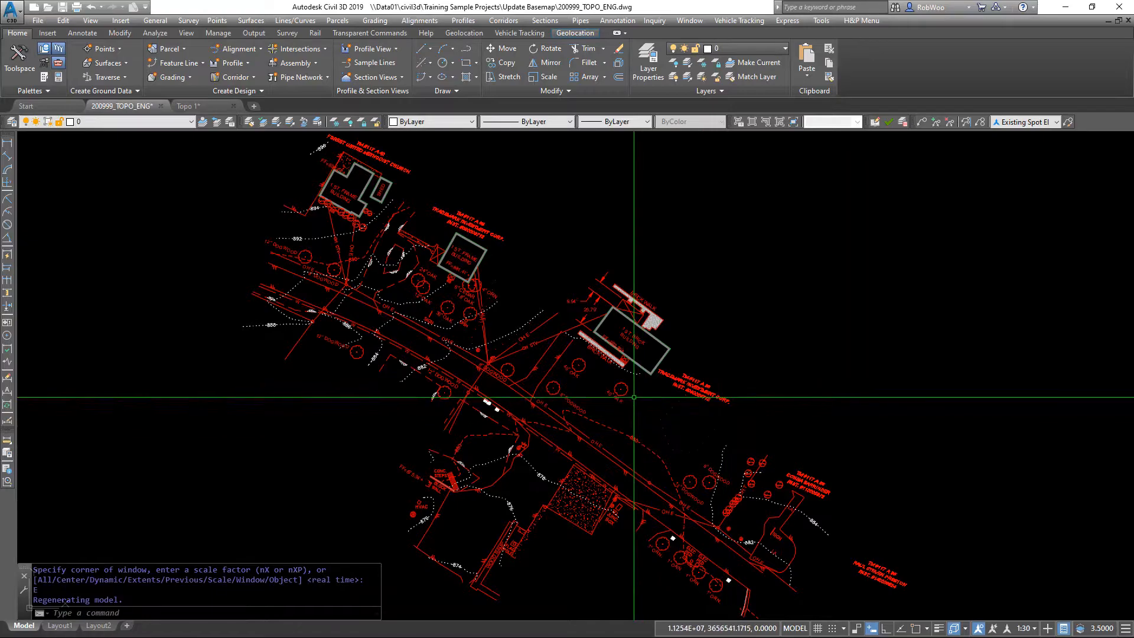
Inspect the pasted topo's text, contours and buildings, and check the properties of the treeline polyline near the 880 contour
scroll(637, 438, "up", 6)
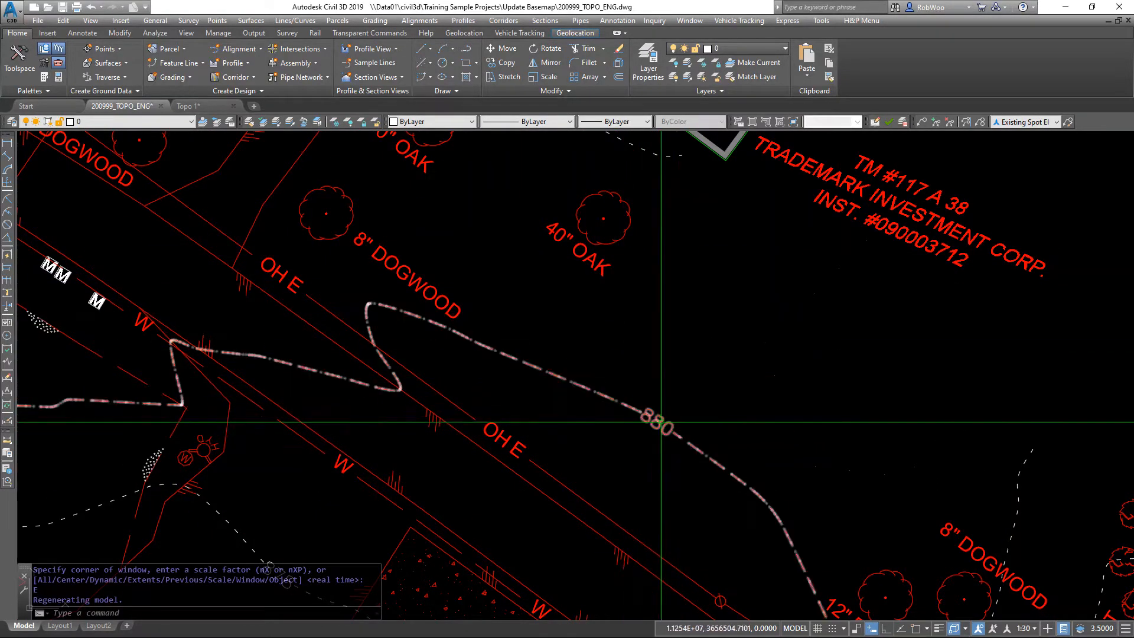
left_click(778, 307)
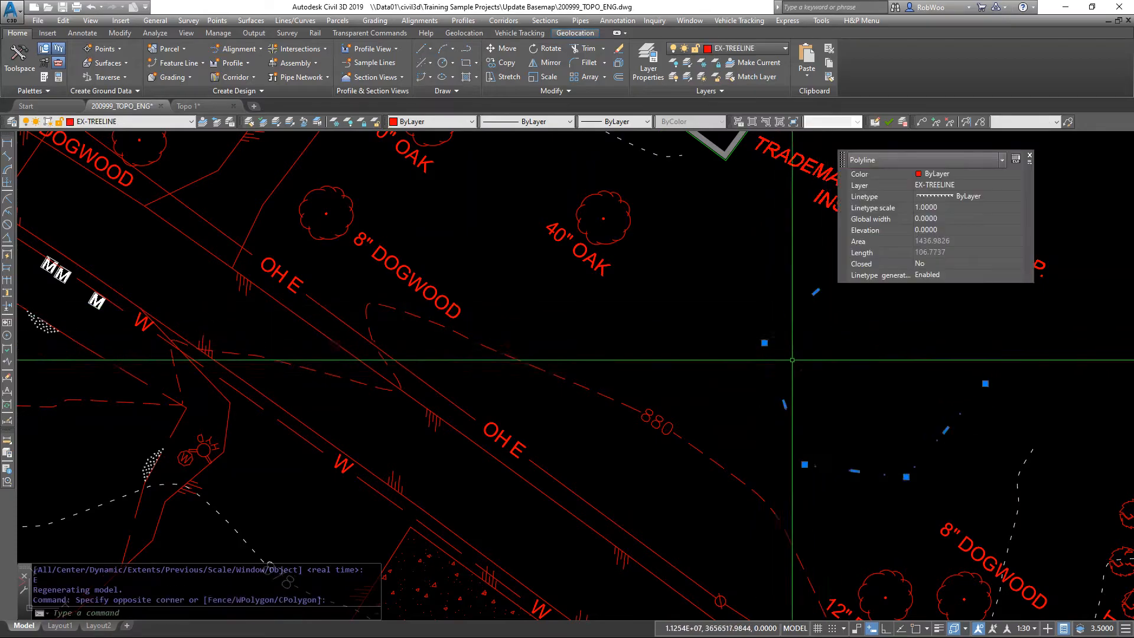
key("Escape")
scroll(744, 372, "down", 4)
mouse_move(654, 374)
middle_mouse_down()
mouse_move(720, 477)
mouse_move(717, 522)
middle_mouse_up()
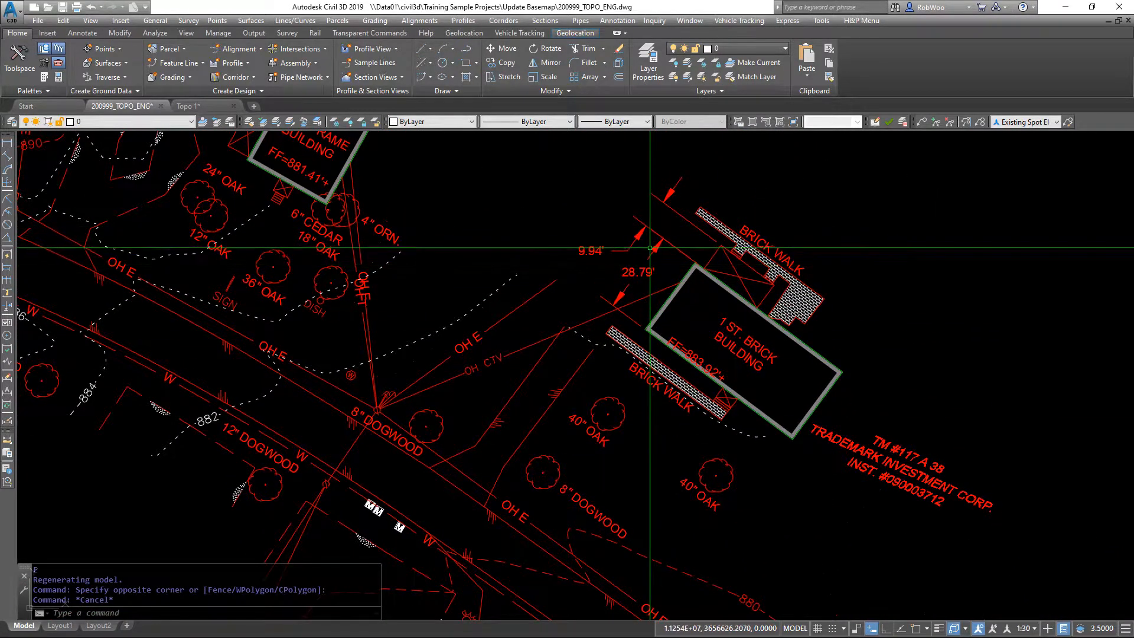
scroll(645, 215, "down", 5)
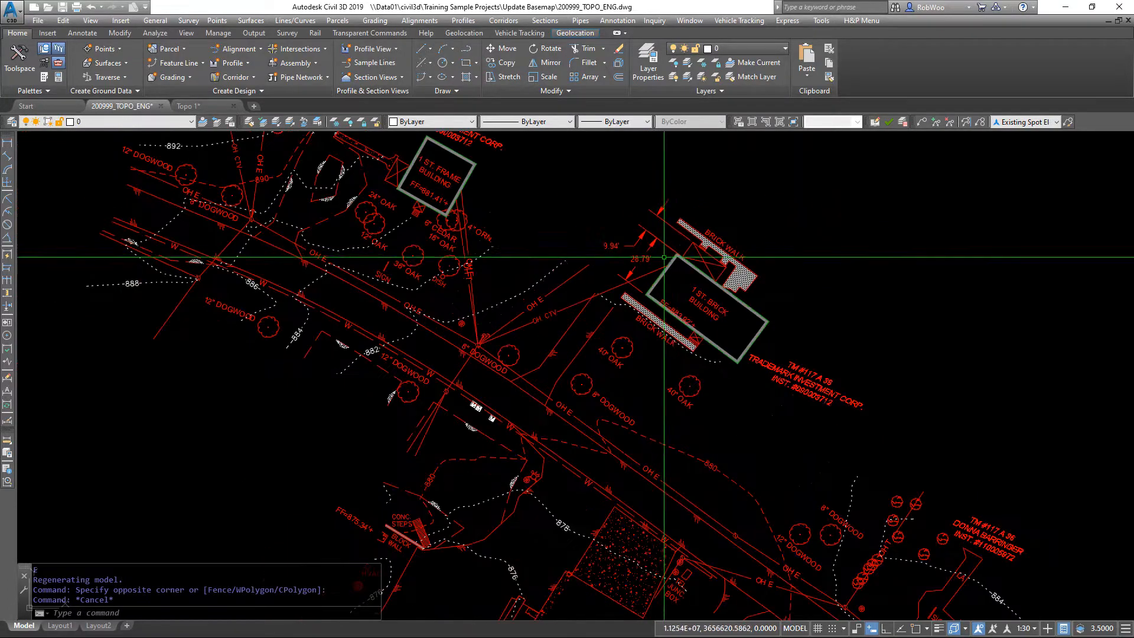
scroll(739, 327, "down", 3)
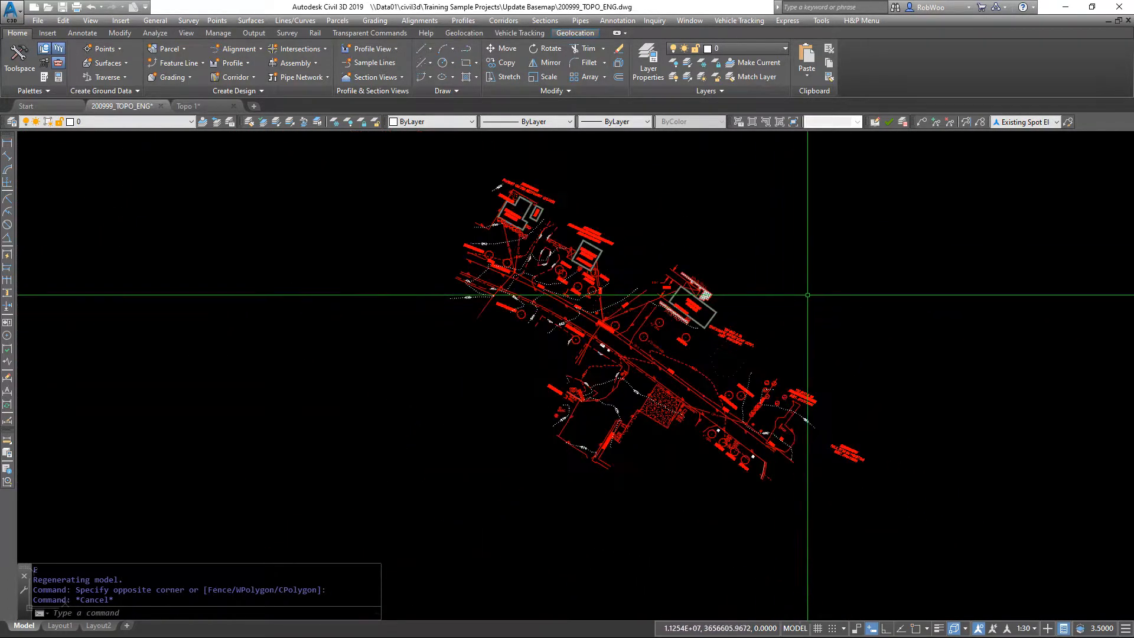
key("Escape")
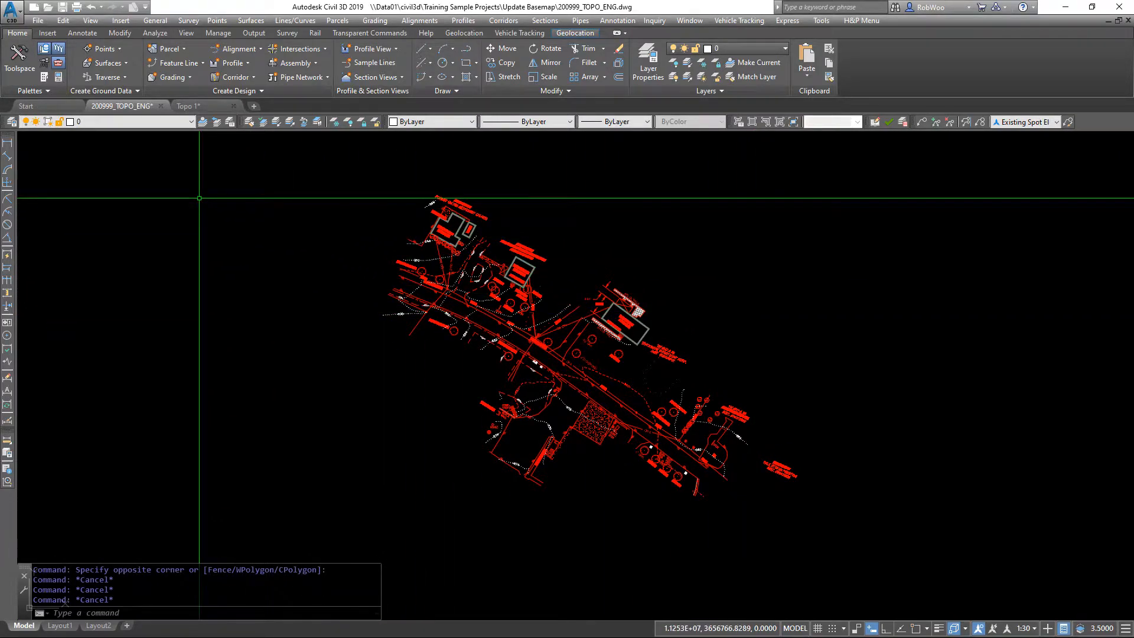
Start the Layer Translator and load the BaseMap_Old_H&P-NCS.dws standards file as the translation target
left_click(904, 122)
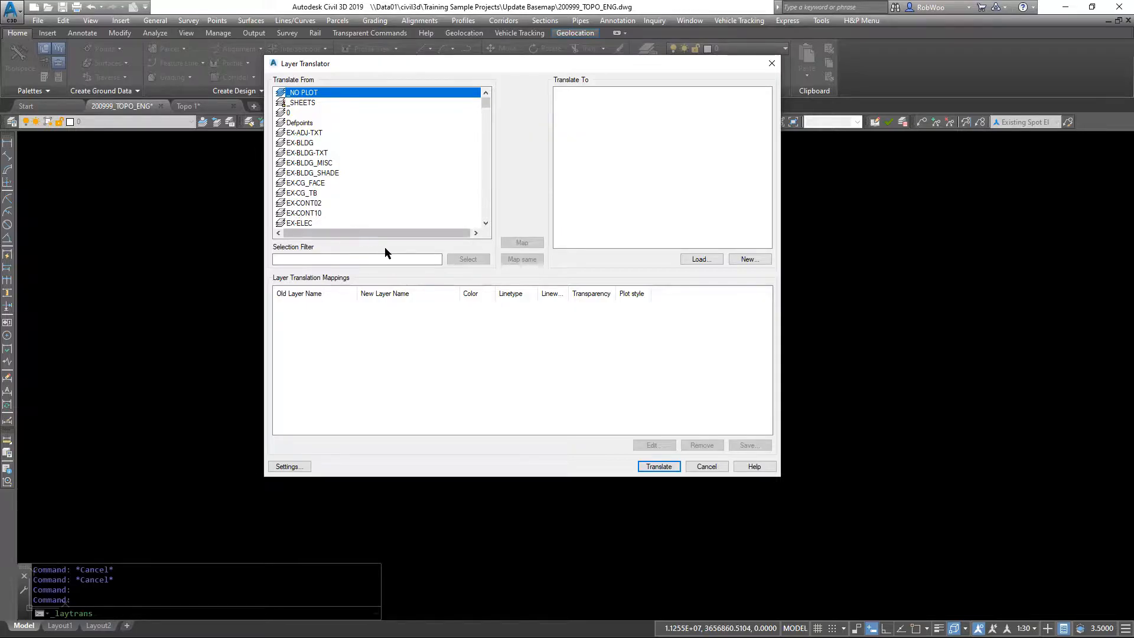
left_click(705, 260)
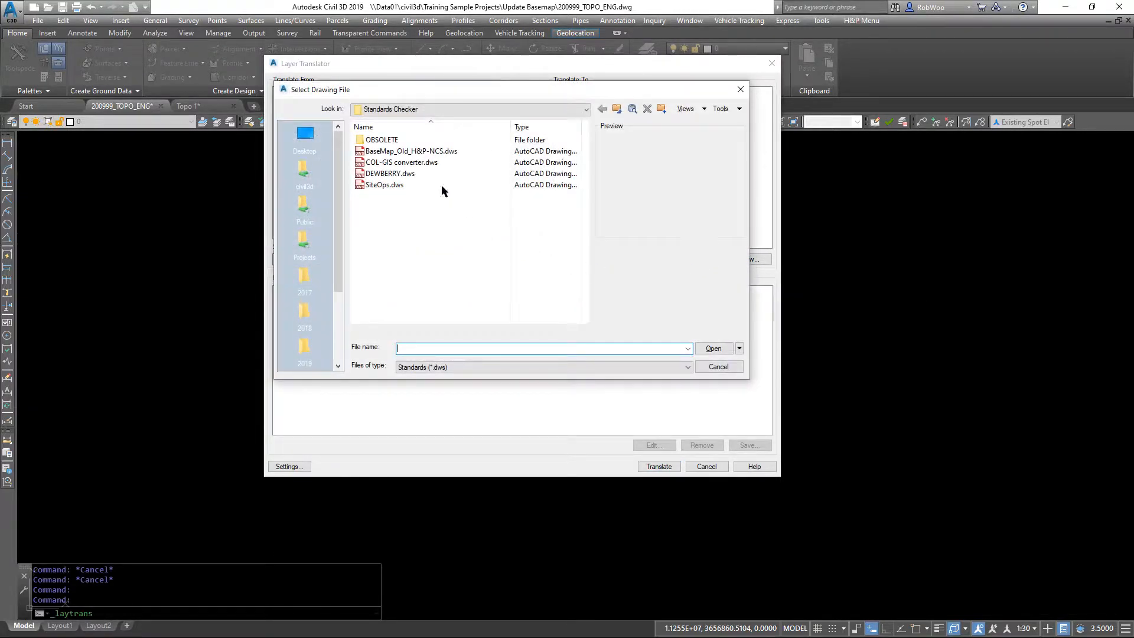
left_click(432, 152)
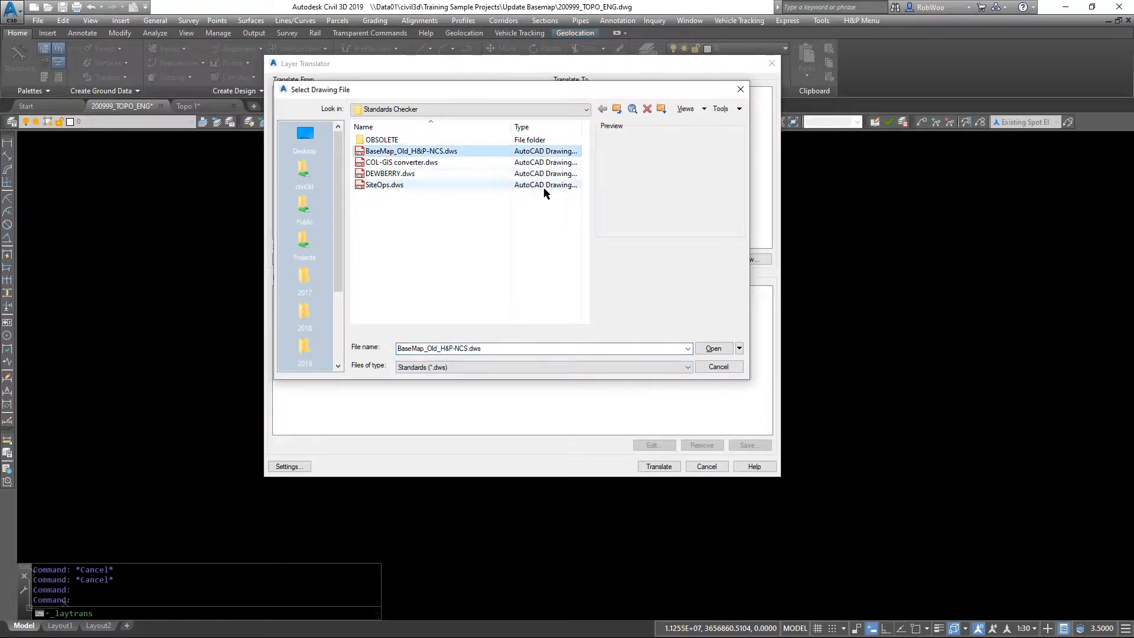
left_click(722, 350)
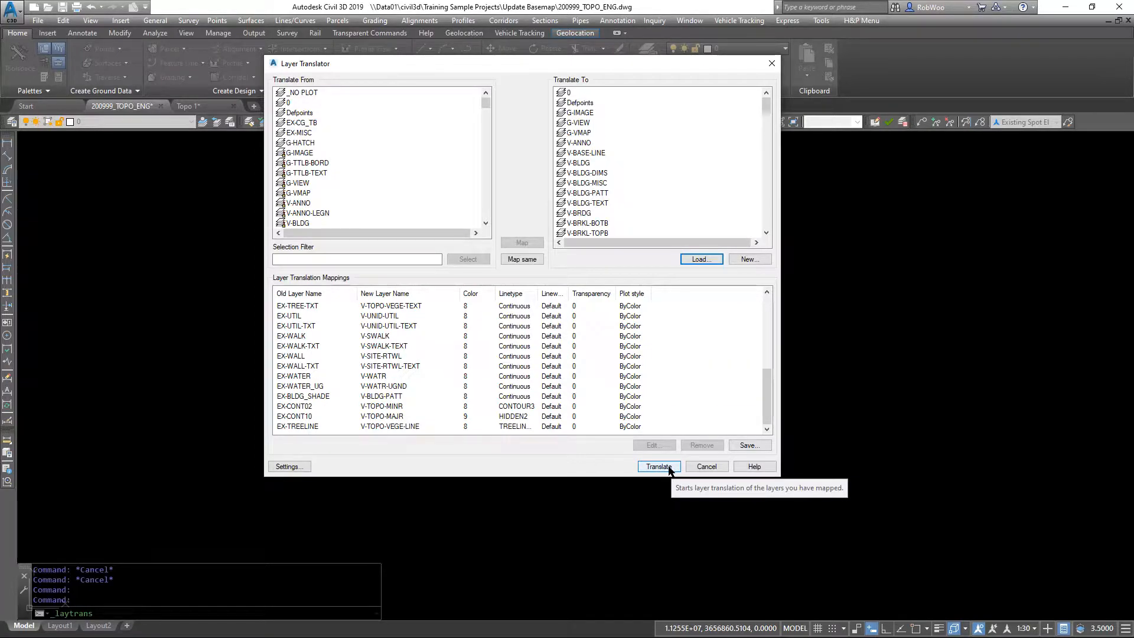
Translate the mapped EX- layers to the new V- layers and write the transaction log
mouse_move(768, 109)
left_mouse_down()
mouse_move(778, 235)
mouse_move(762, 105)
left_mouse_up()
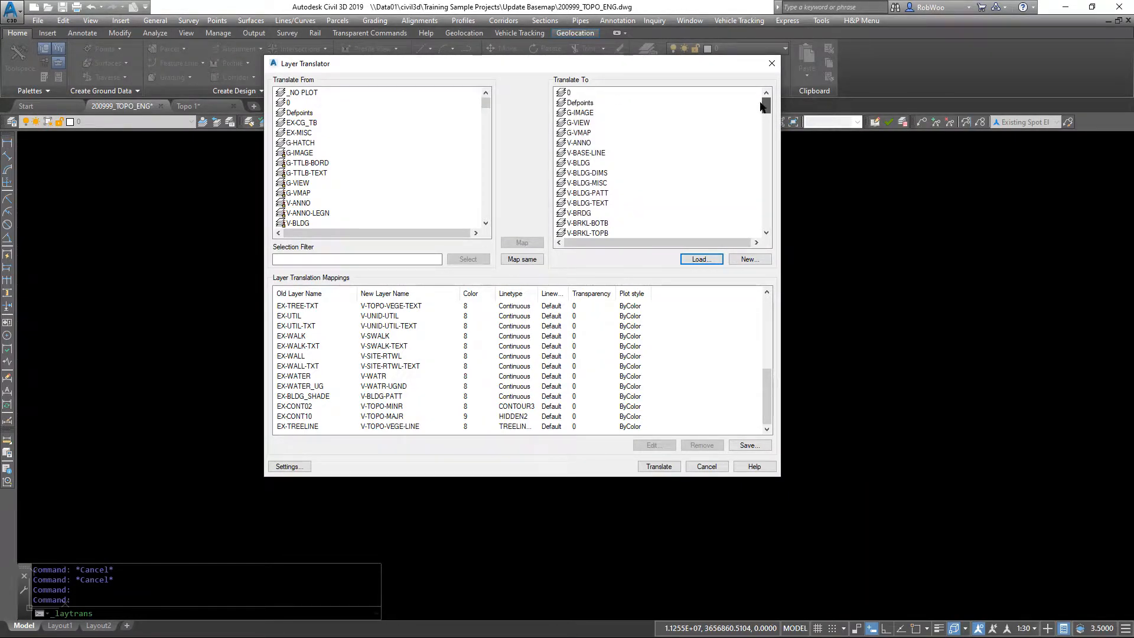
left_click(654, 468)
left_click(510, 330)
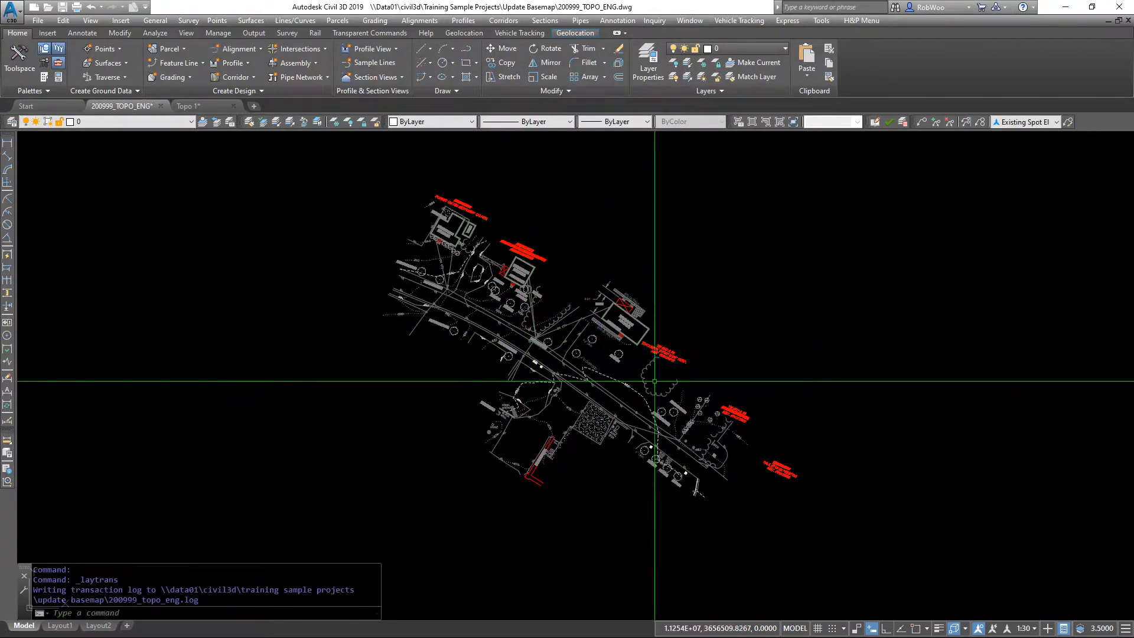
Examine the translated topo's contours, treelines, buildings and text, both close up and as a whole
scroll(650, 384, "up", 4)
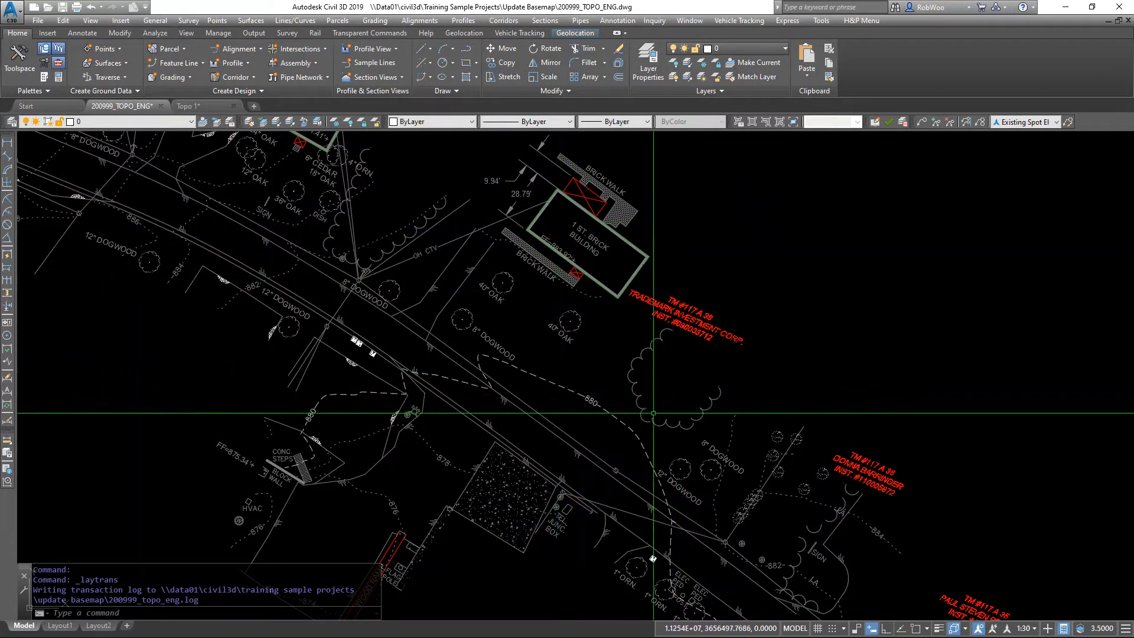
scroll(593, 401, "up", 6)
scroll(599, 380, "down", 5)
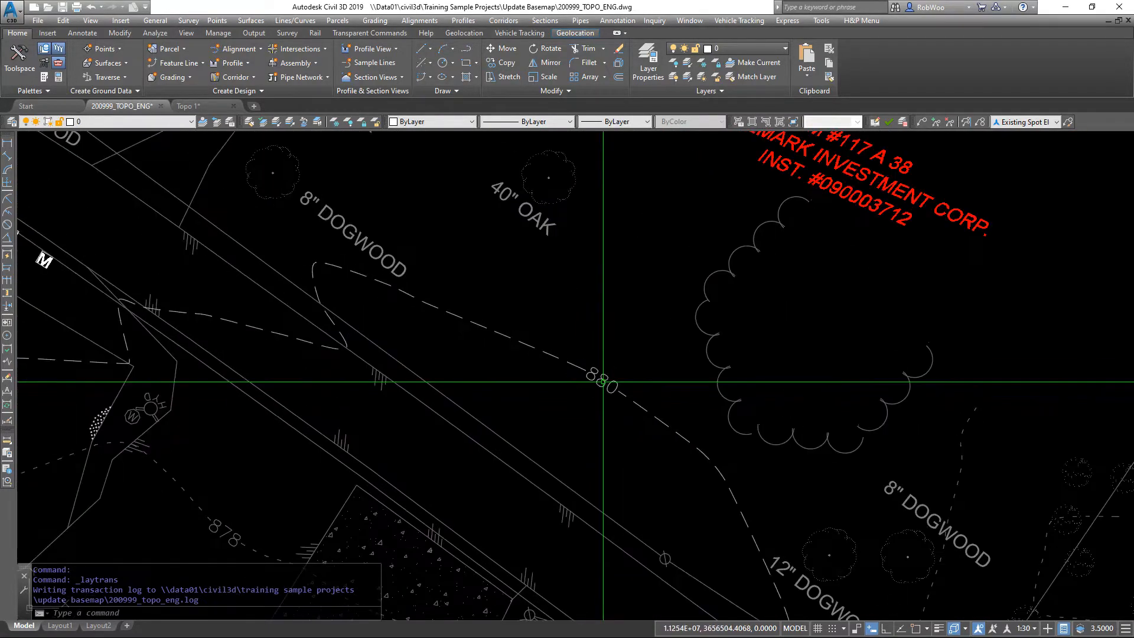
scroll(602, 298, "down", 4)
scroll(730, 302, "down", 3)
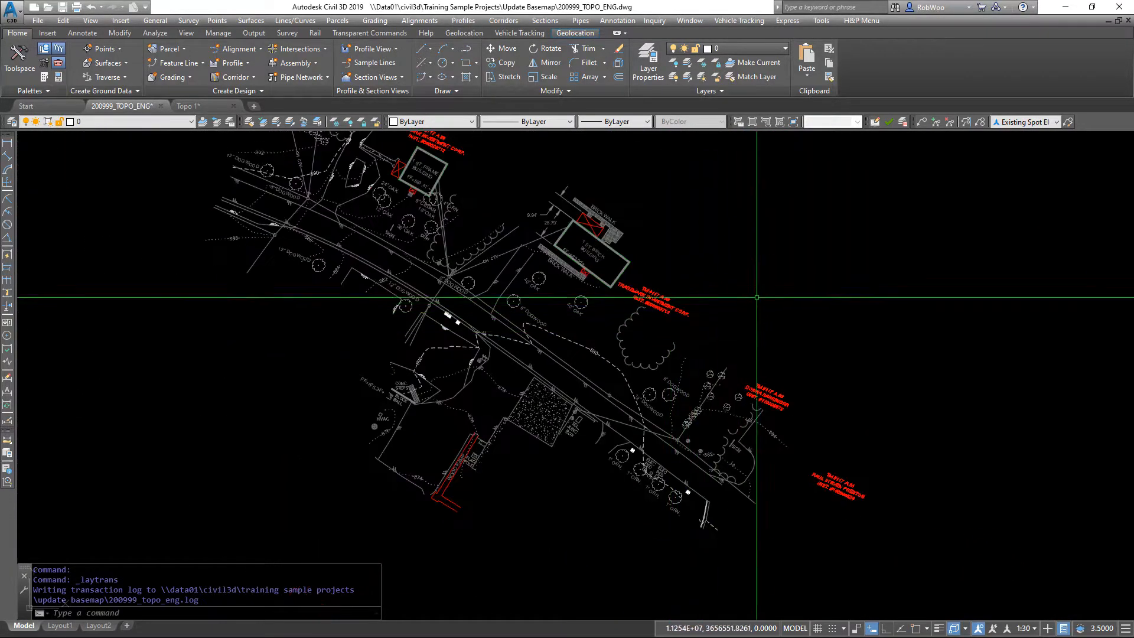
middle_click_drag(757, 334, 794, 429)
scroll(750, 407, "down", 4)
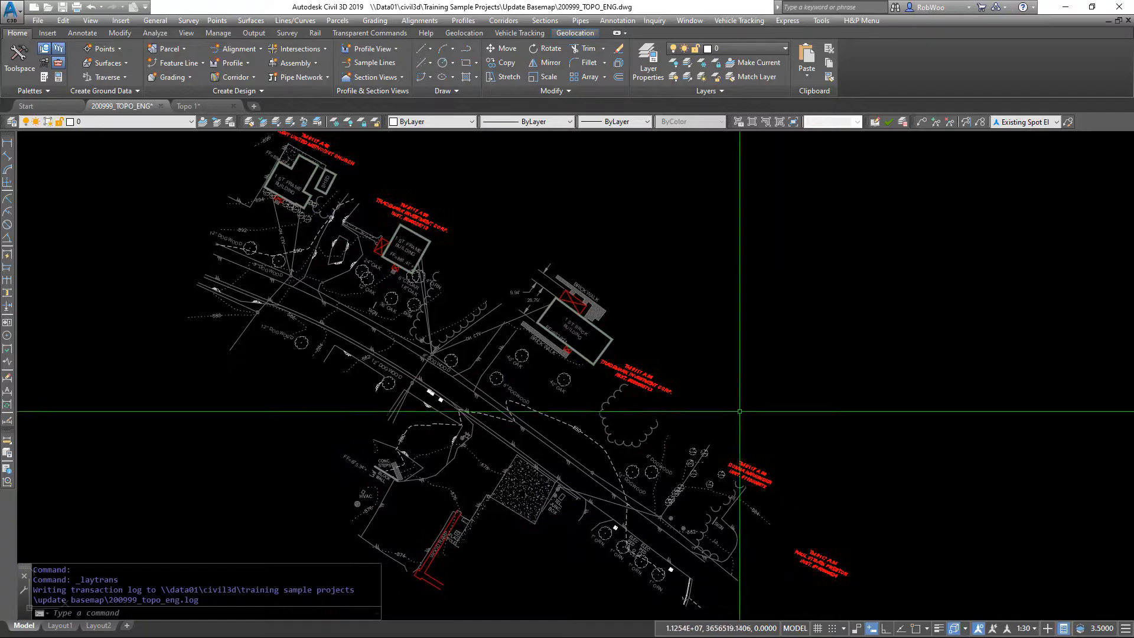
scroll(734, 384, "down", 10)
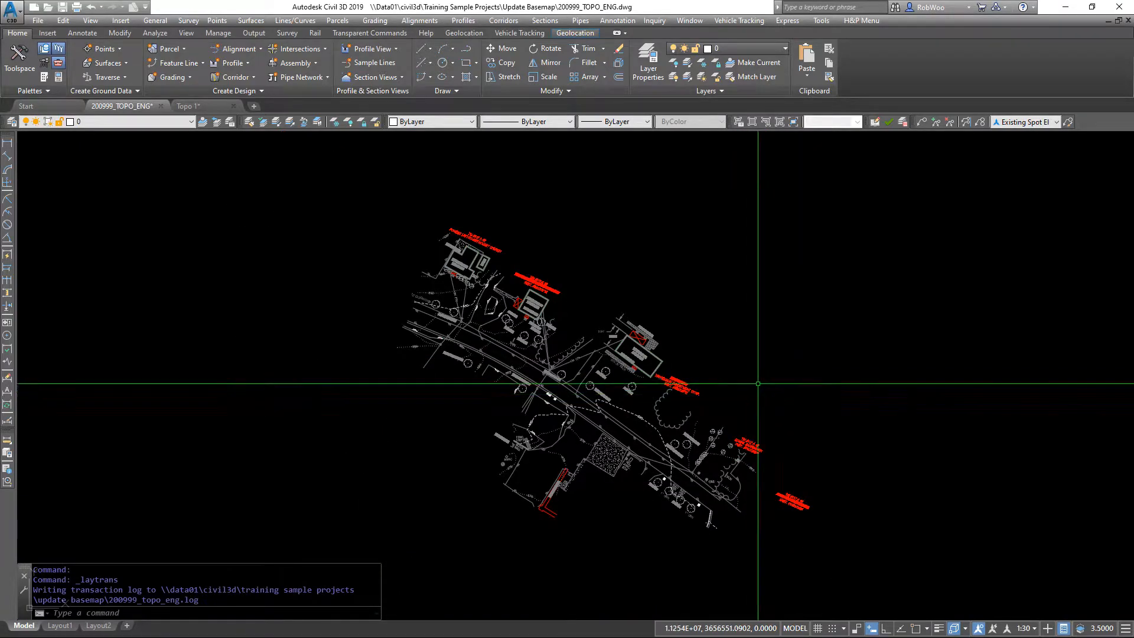
Check the treeline near the 880 contour and regenerate all viewports to refresh its linetype display
scroll(735, 387, "up", 10)
left_click(733, 359)
left_click(685, 413)
key("Escape")
type("REA")
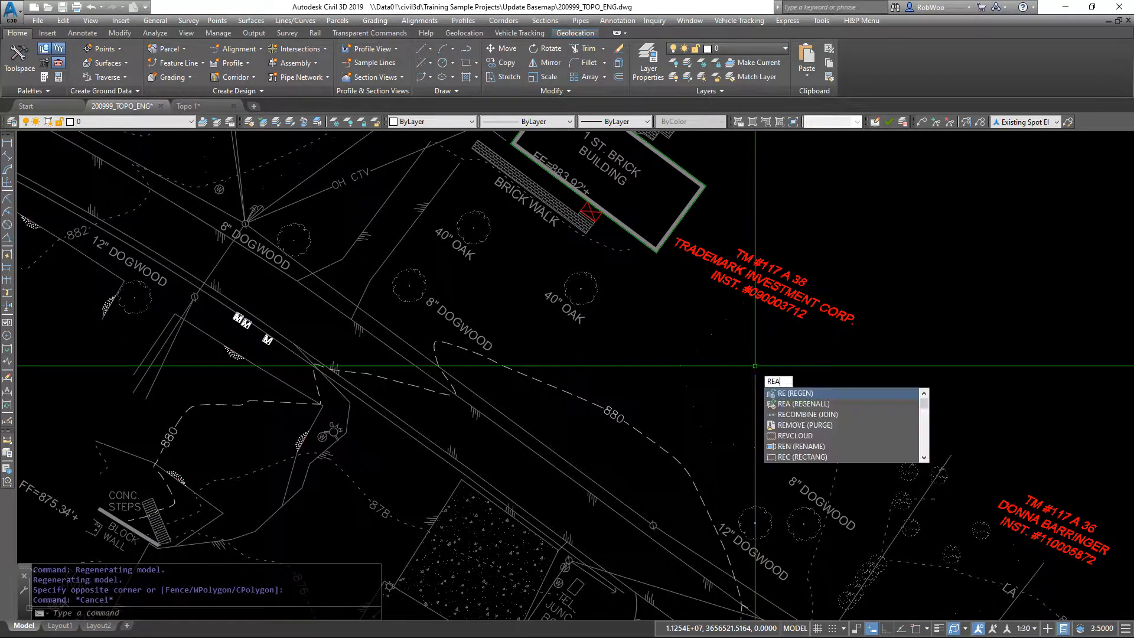
key("Return")
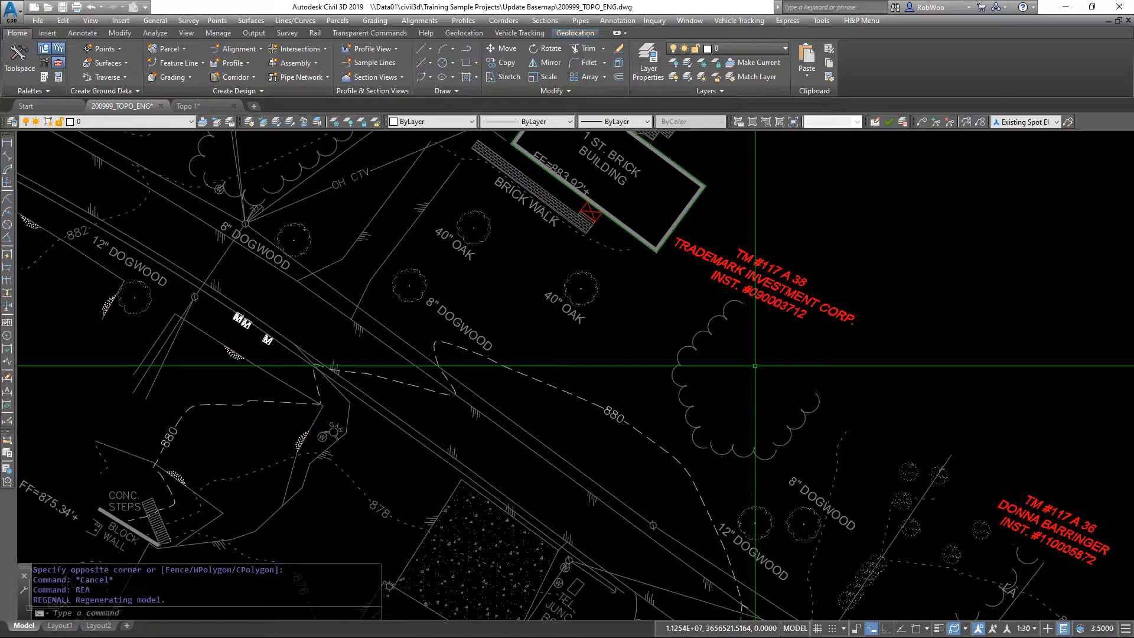
Run Regenall and Regen once more and compare how the treeline displays at different zoom levels
scroll(755, 366, "down", 10)
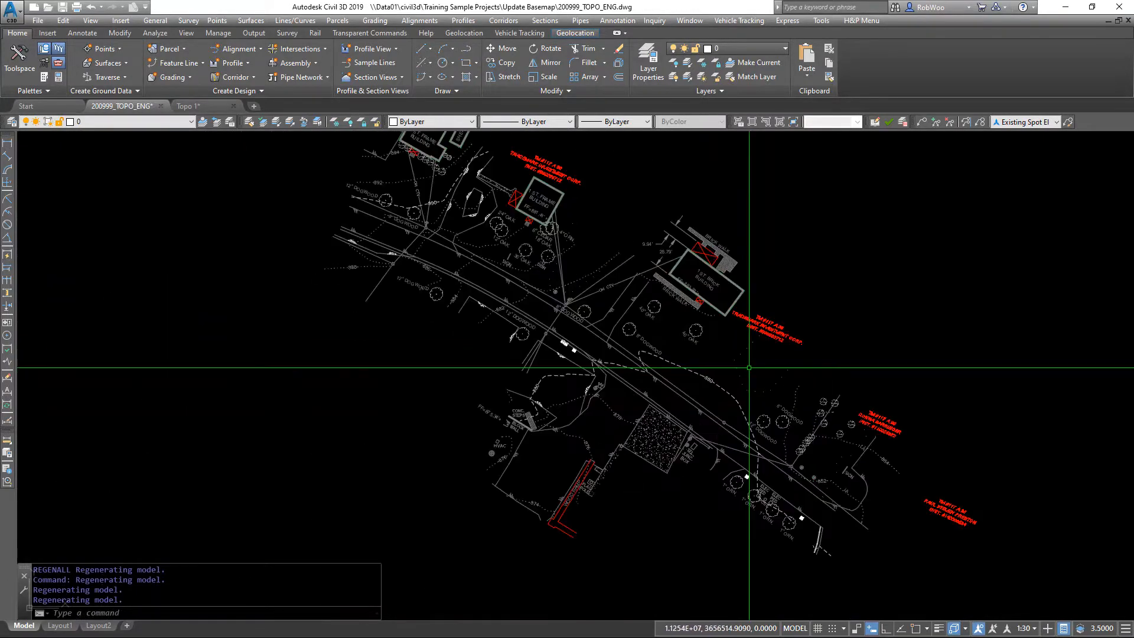
scroll(751, 364, "up", 2)
type("REA")
key("Return")
key("Escape")
key("Escape")
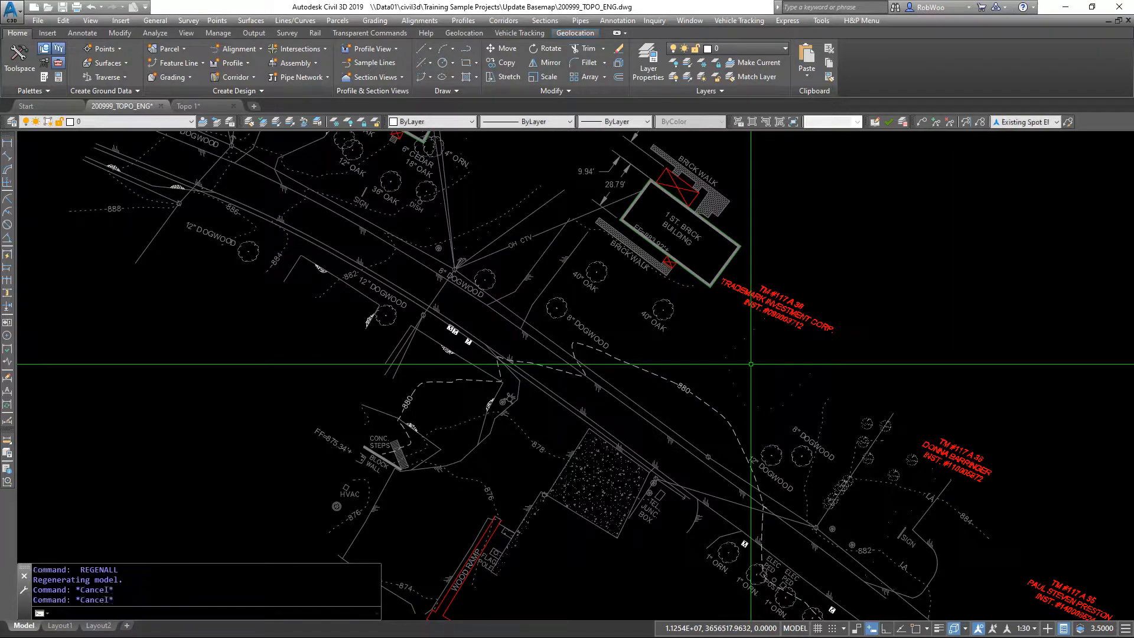
type("RE")
key("Return")
scroll(767, 359, "down", 5)
scroll(762, 355, "up", 5)
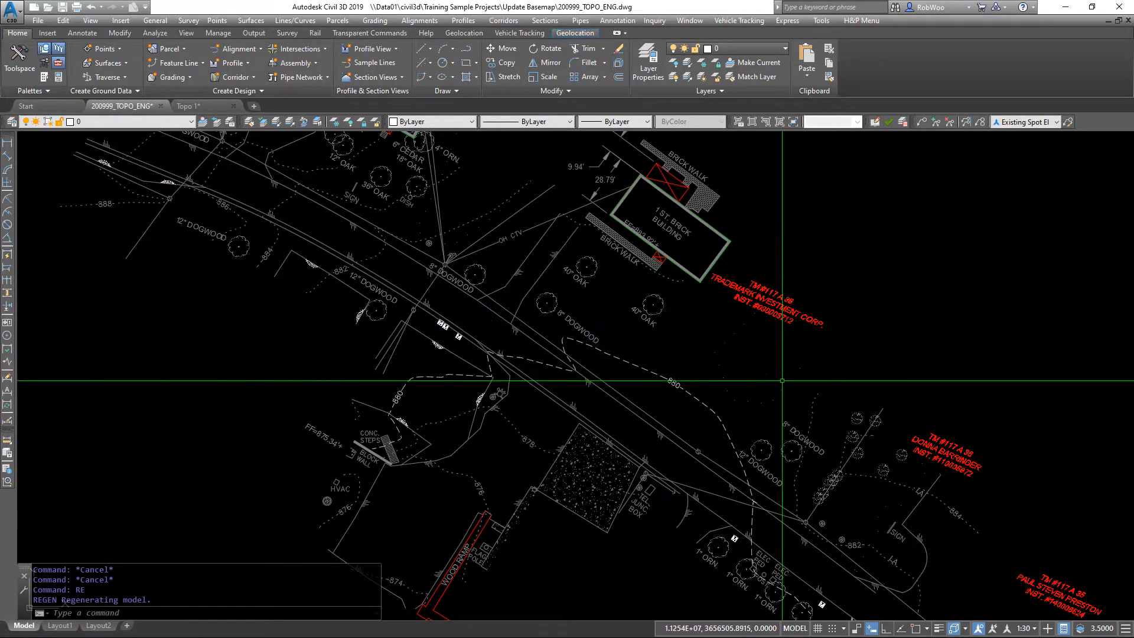
middle_click_drag(726, 329, 728, 384)
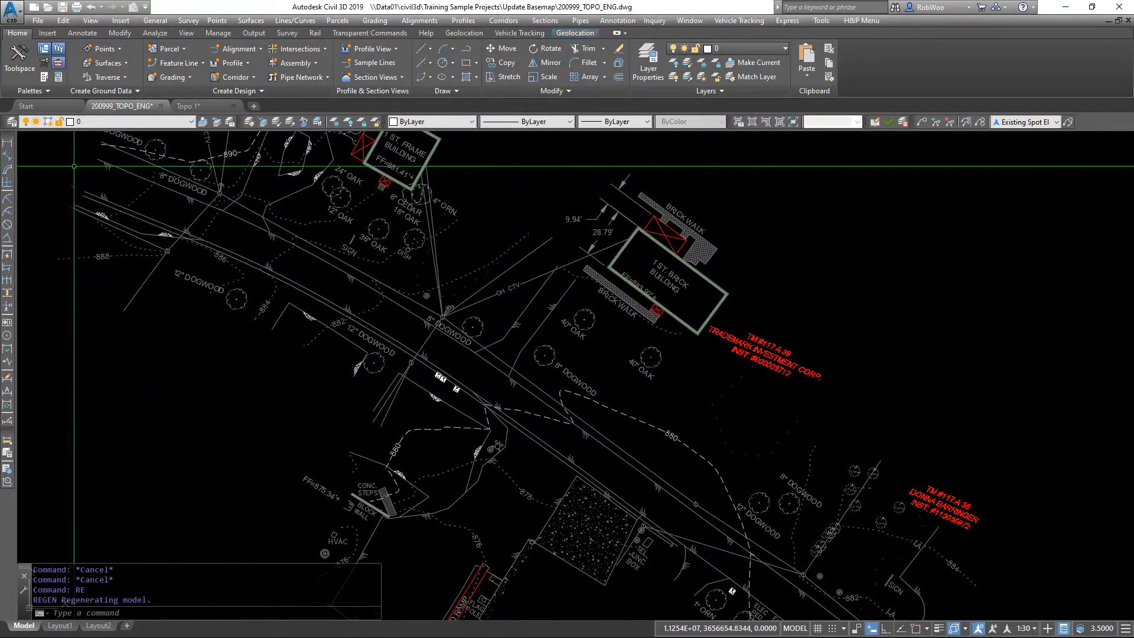
Set the linetype of the V-TOPO-VEGE and V-TOPO-VEGE-LINE layers to Continuous
left_click(13, 123)
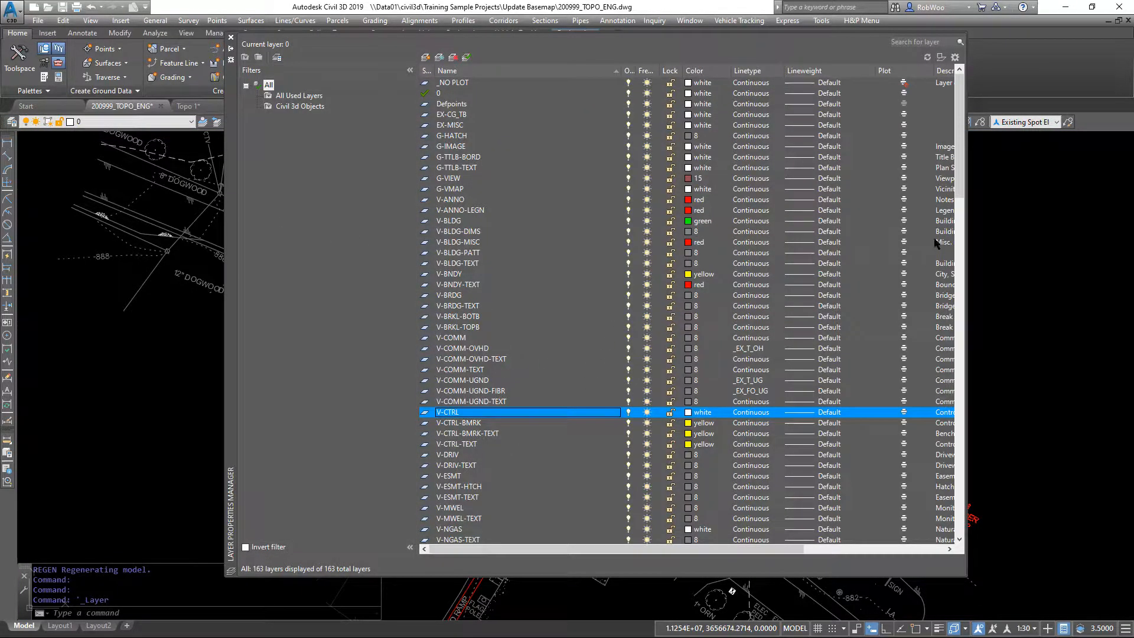
left_click_drag(952, 141, 957, 397)
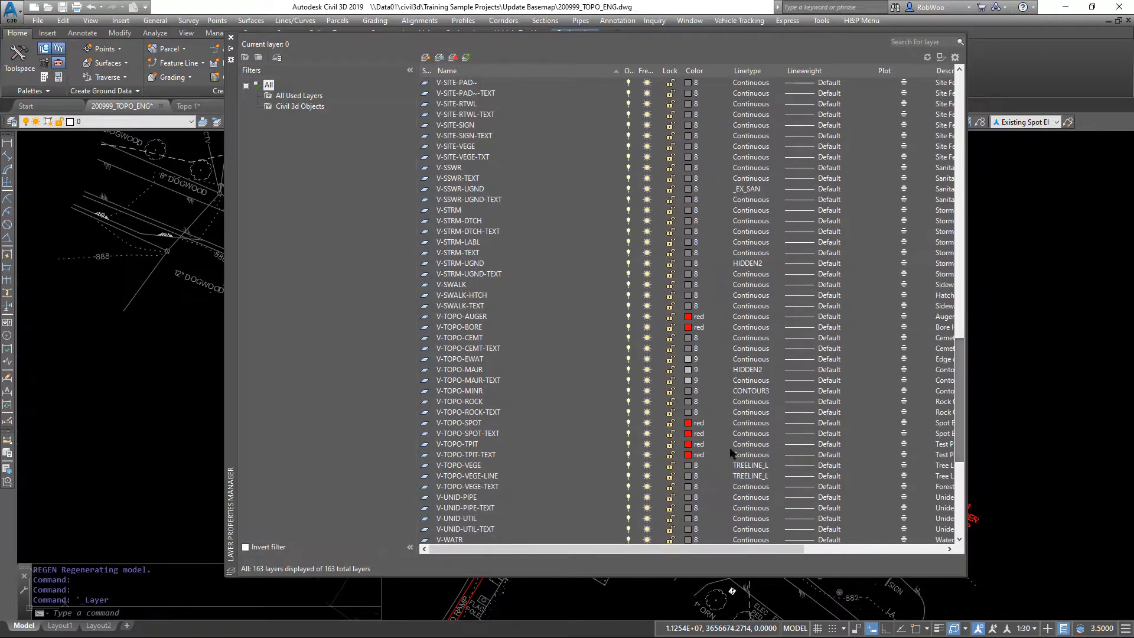
left_click(477, 467)
left_click(494, 476, "shift")
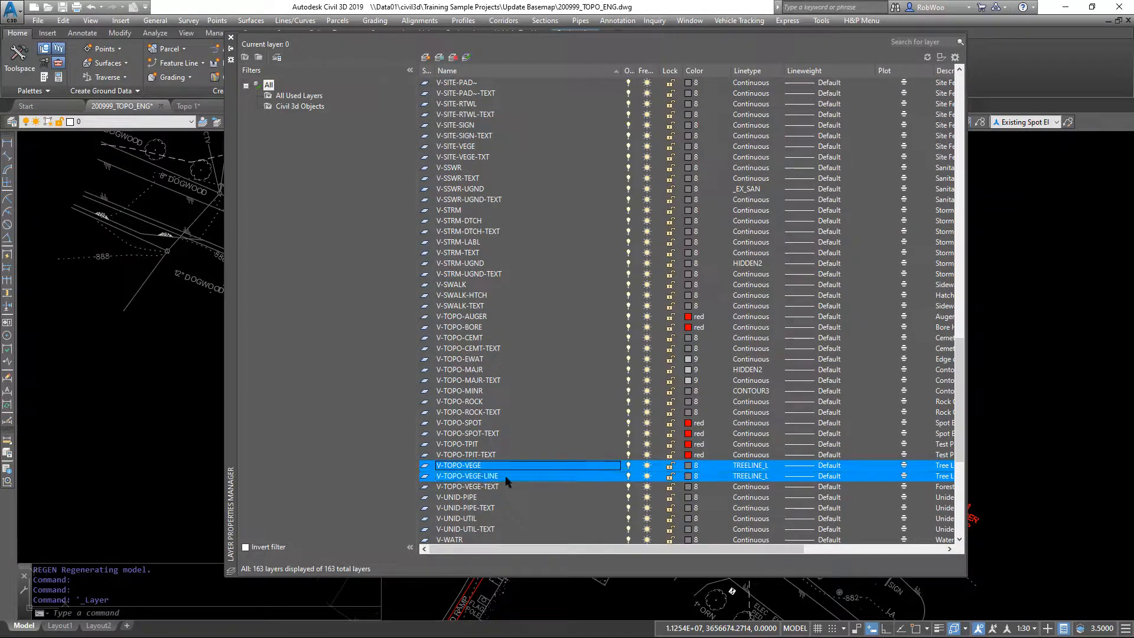
left_click(758, 471)
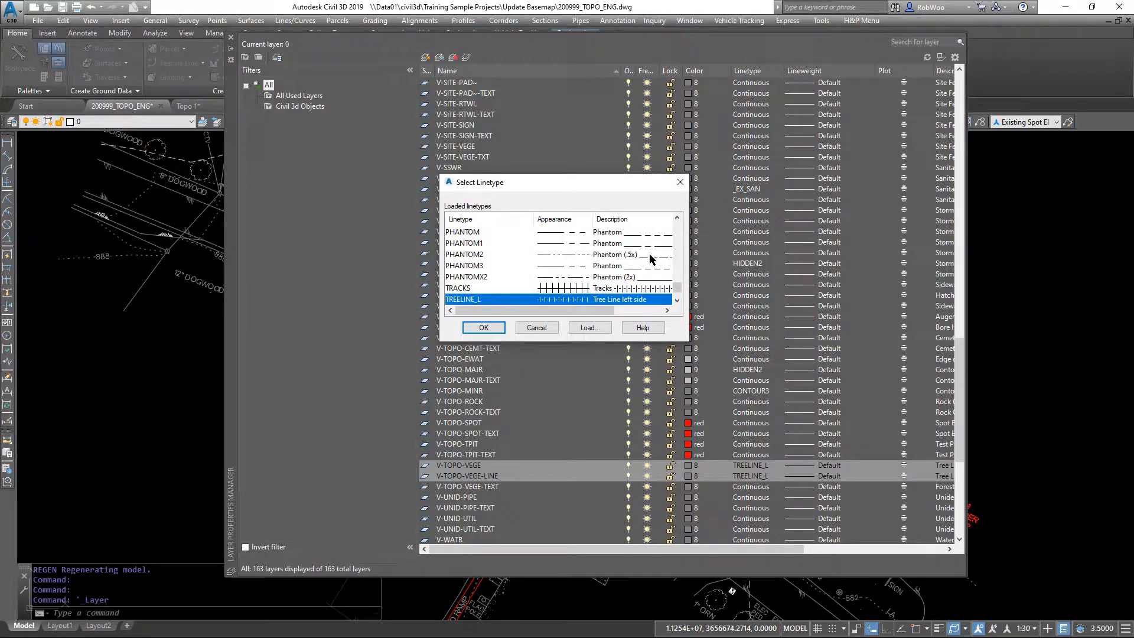
left_click(474, 257)
key("c")
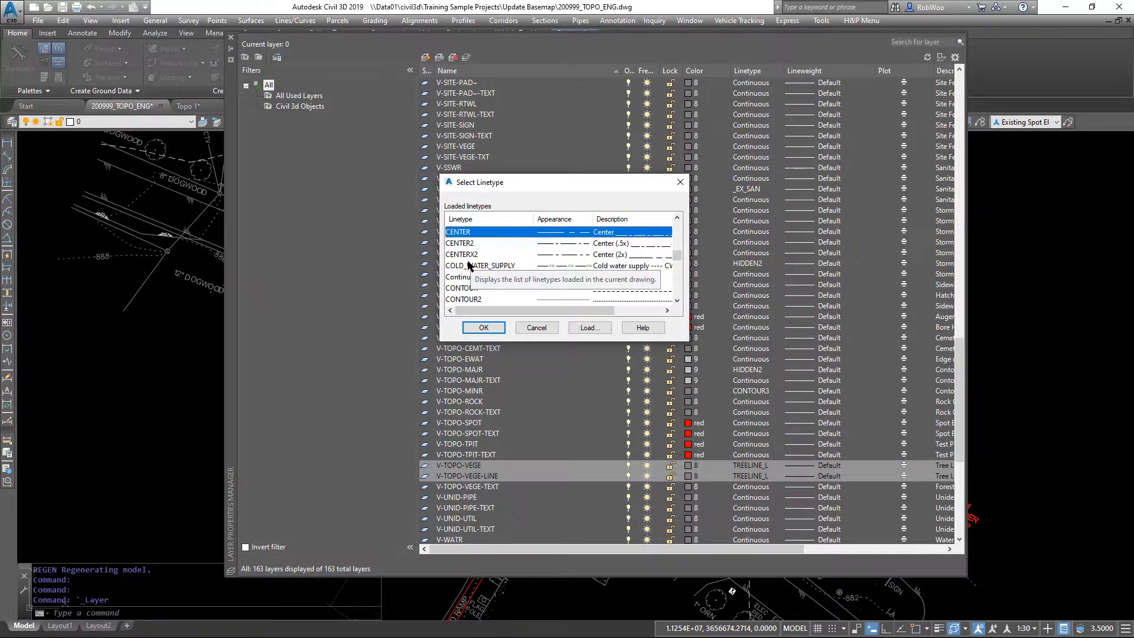
left_click(467, 278)
left_click(484, 327)
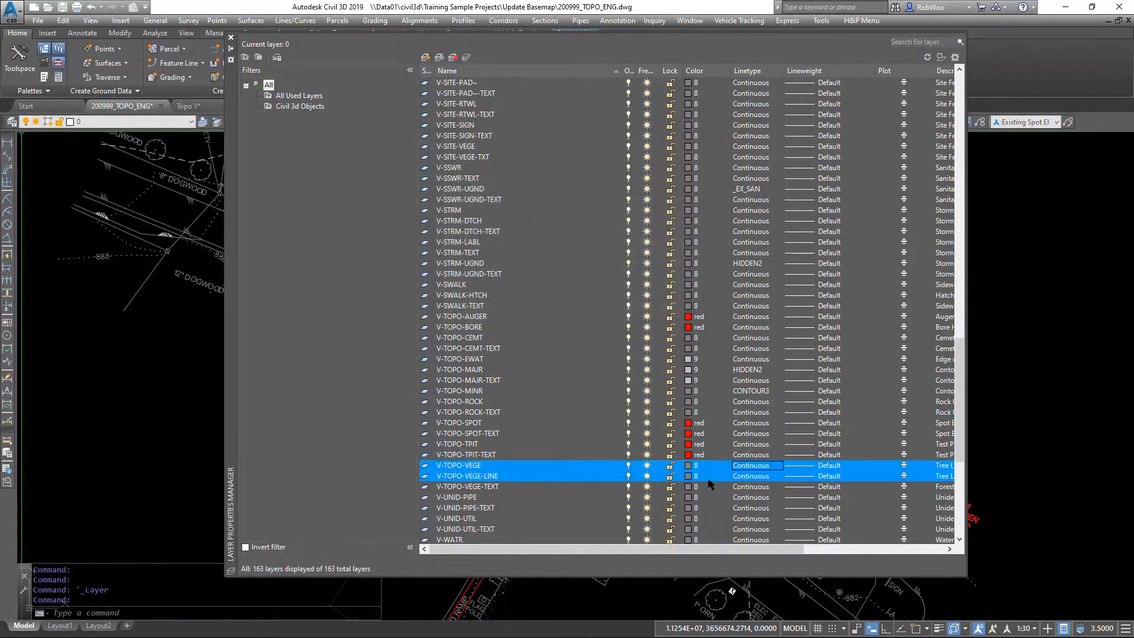
left_click(231, 37)
key("Escape")
key("Escape")
key("Escape")
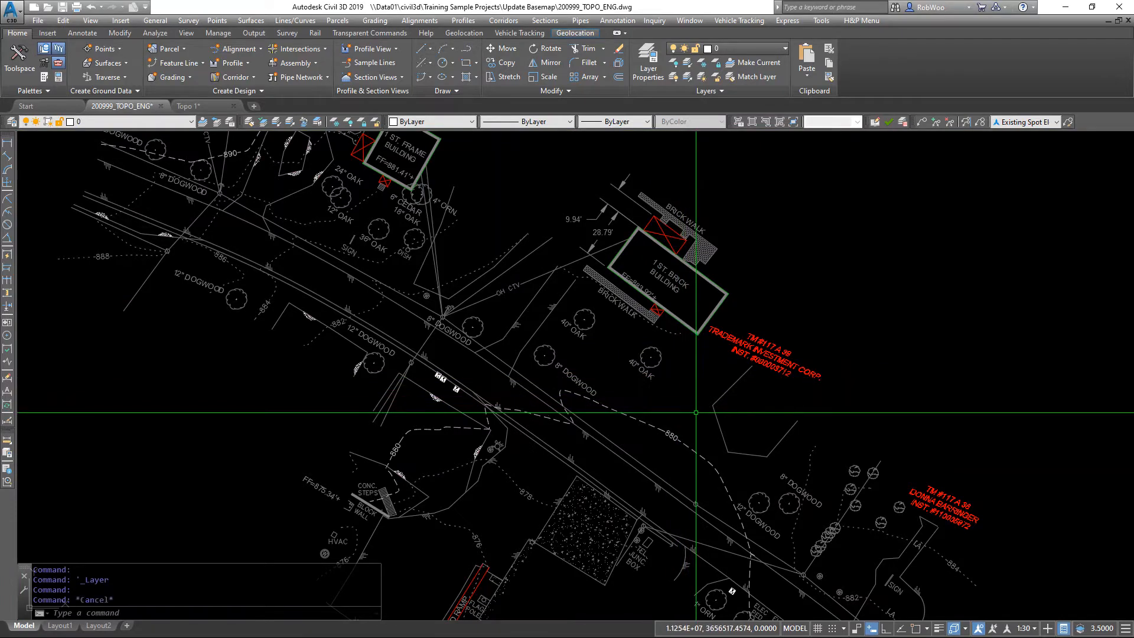
Purge the unused TREELINE_L and TREELINE_R linetypes from the drawing
type("PURGE")
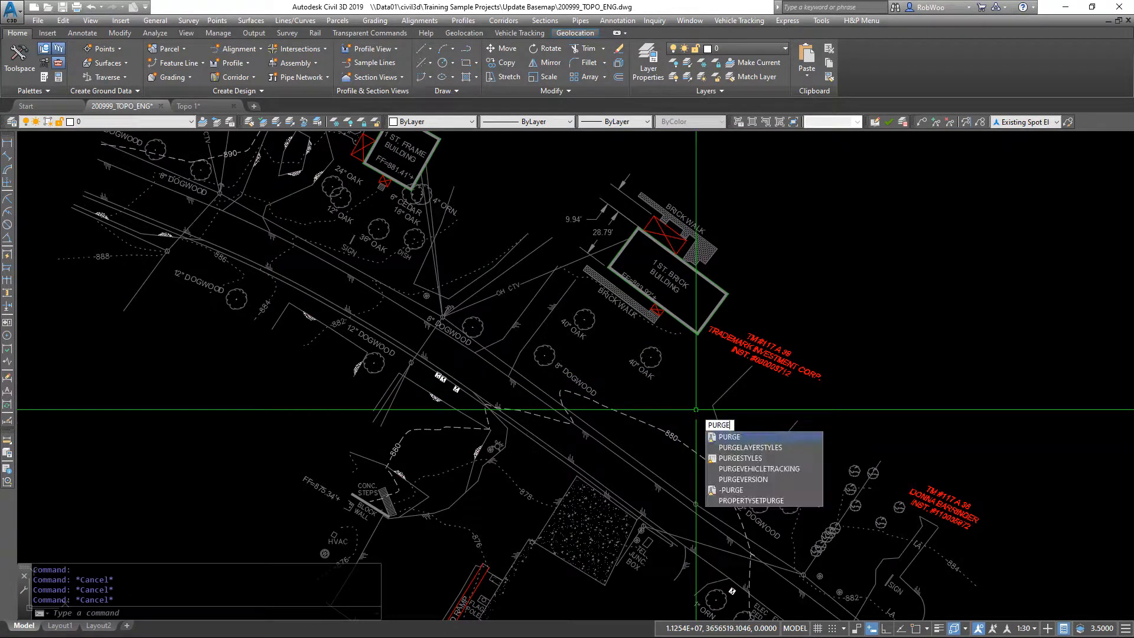
key("Return")
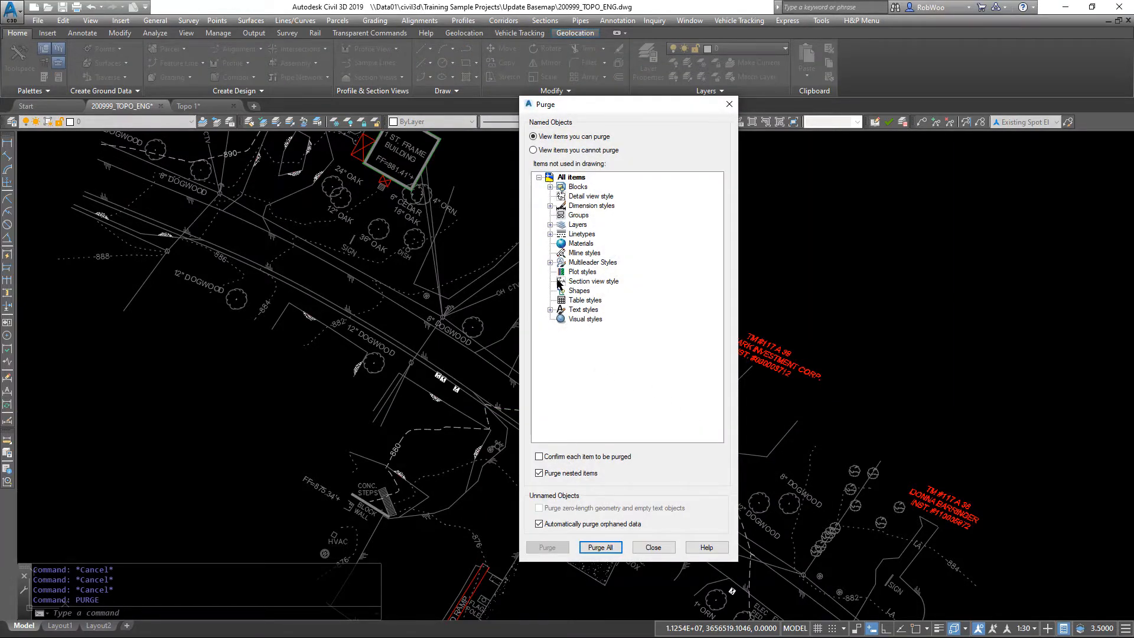
left_click(550, 235)
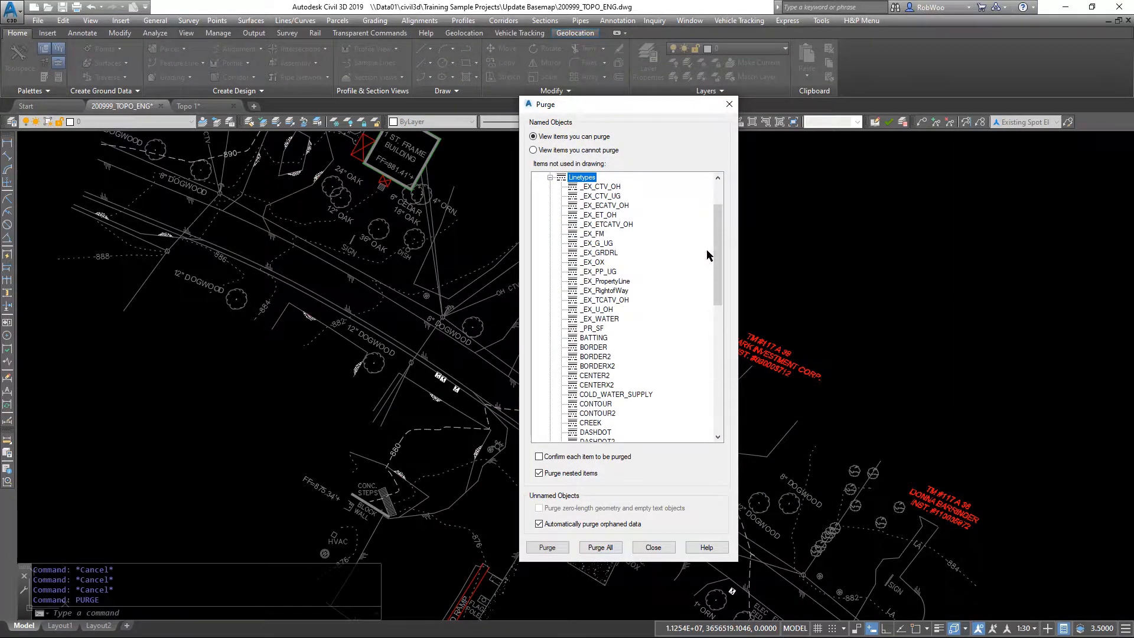
left_click_drag(716, 223, 721, 374)
left_click(598, 319)
left_click(611, 329, "shift")
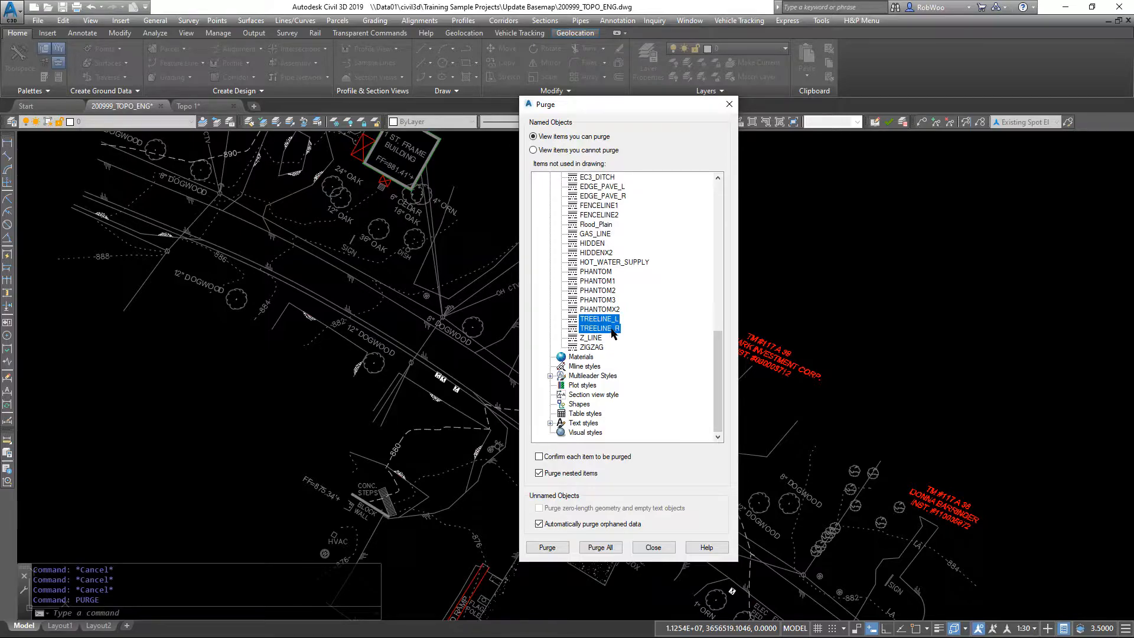
left_click(548, 549)
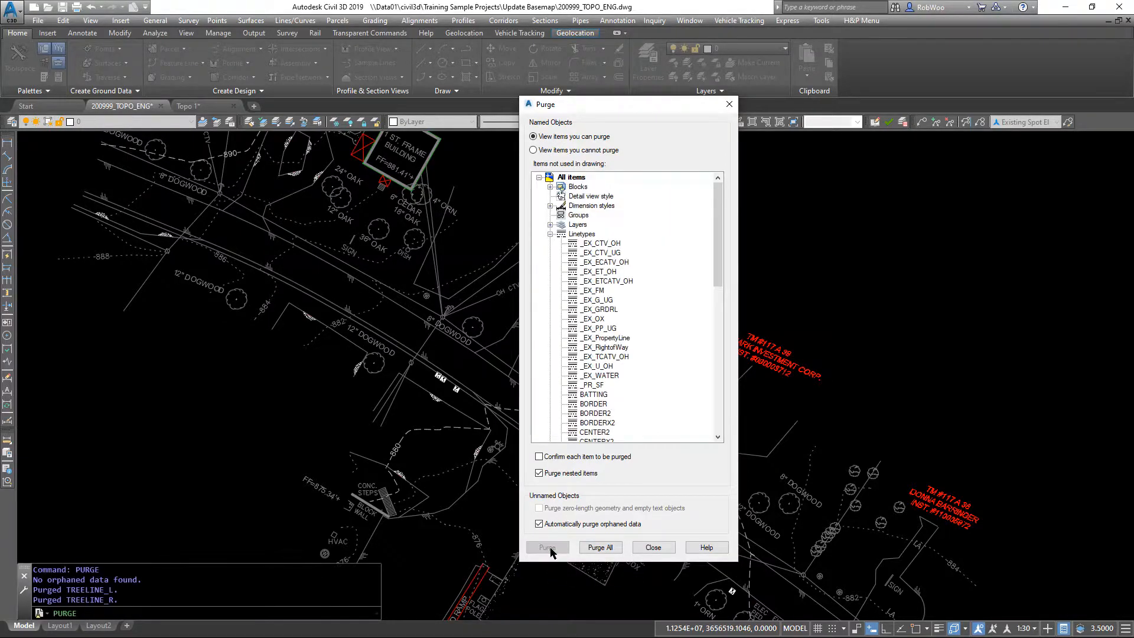
left_click(729, 106)
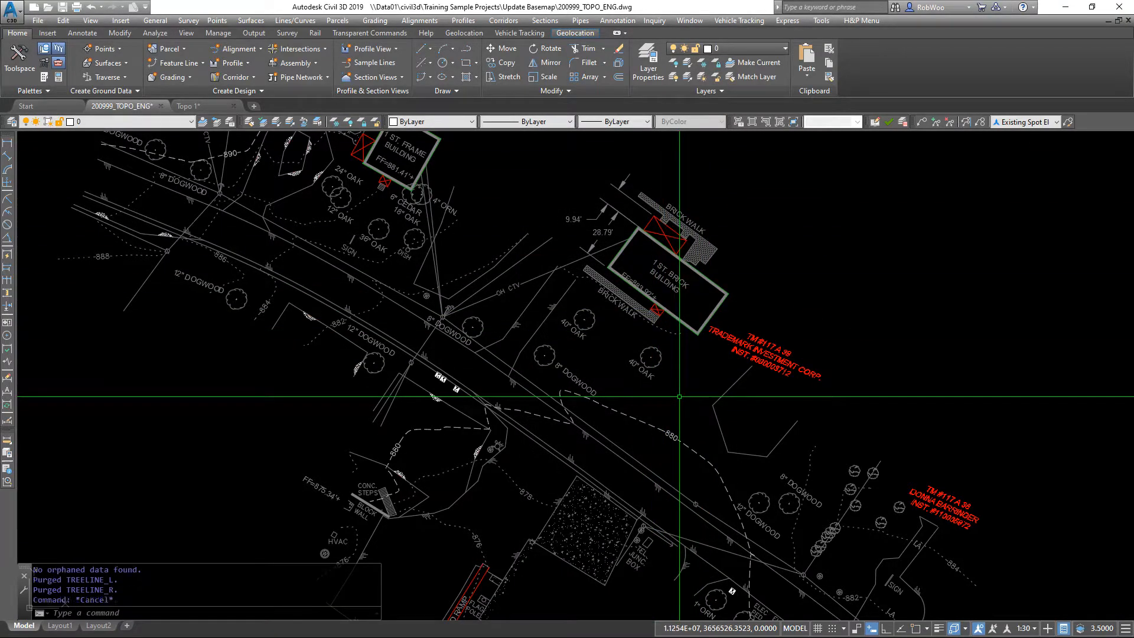
Load the TREELINE_L and TREELINE_R linetypes from the acad.lin file in the custom LINETYPES support folder
left_click(570, 122)
scroll(532, 266, "down", 3)
scroll(527, 270, "down", 4)
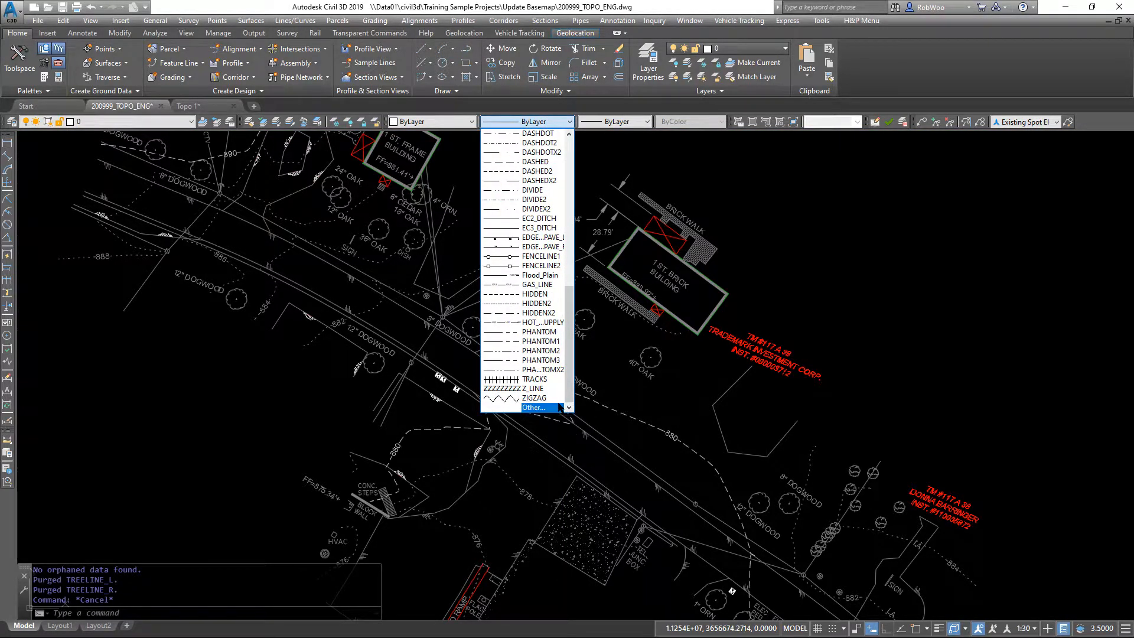
left_click(535, 408)
left_click(695, 46)
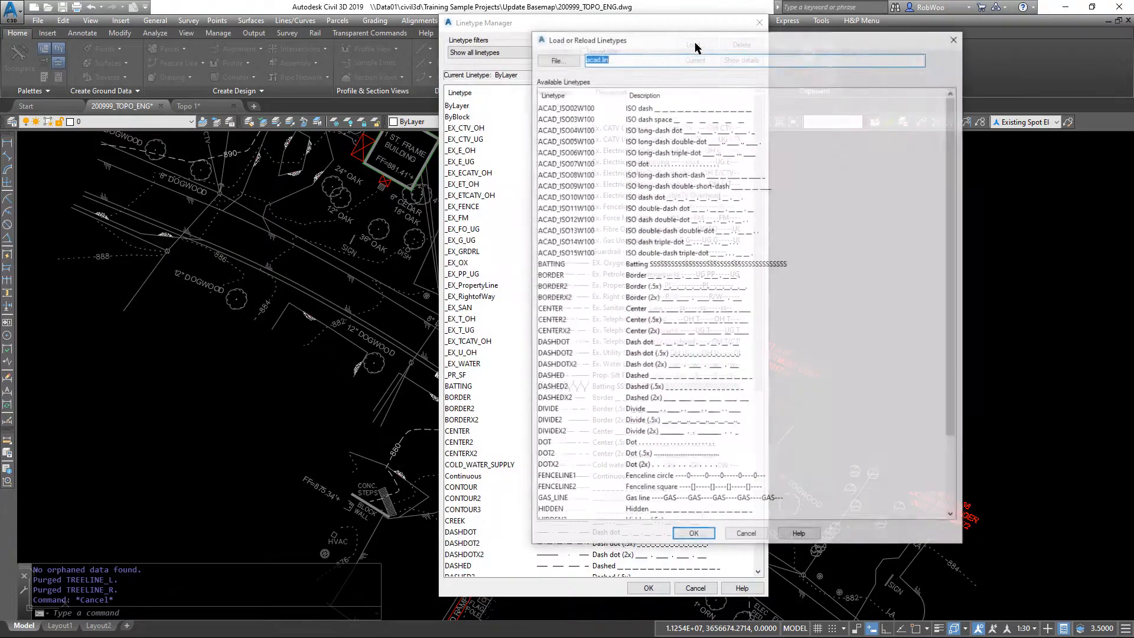
left_click(557, 59)
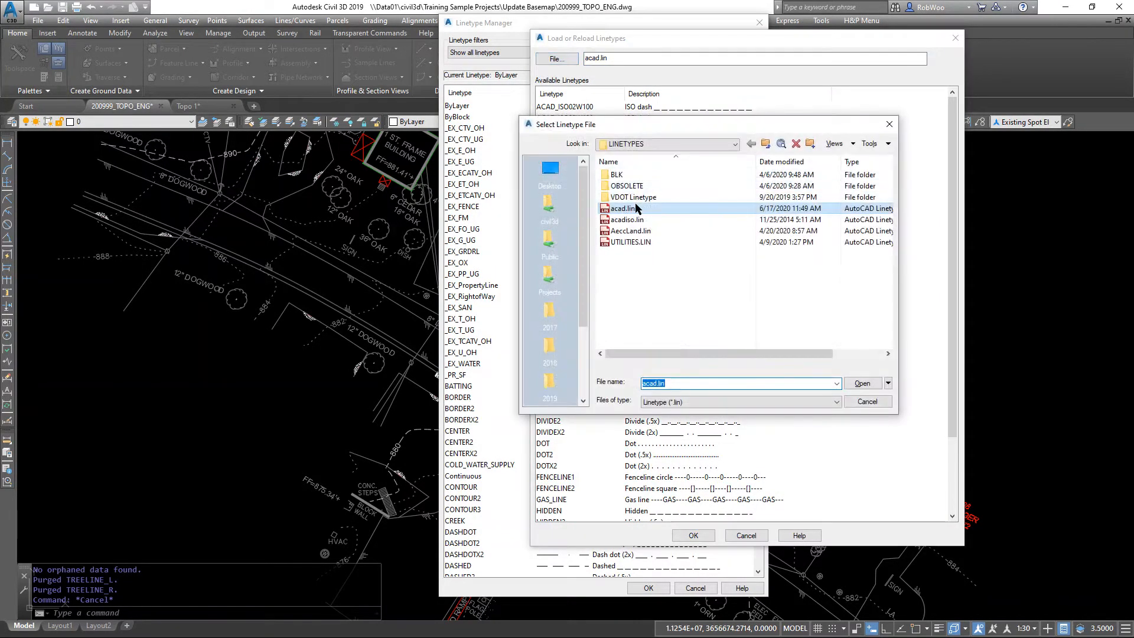
double_click(627, 209)
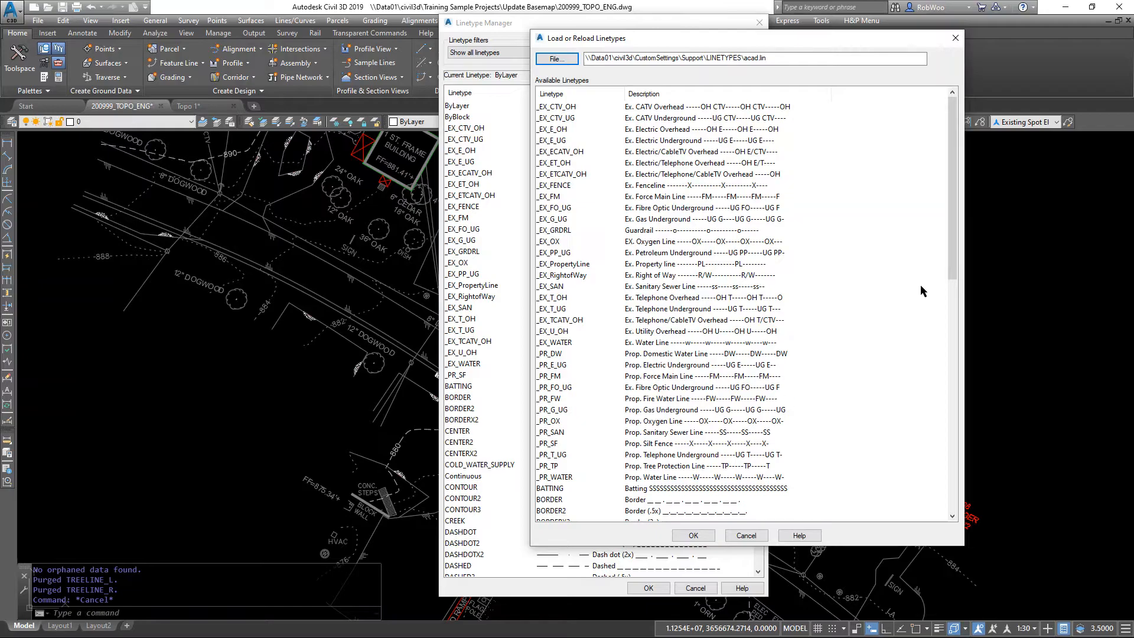
left_click_drag(953, 191, 891, 486)
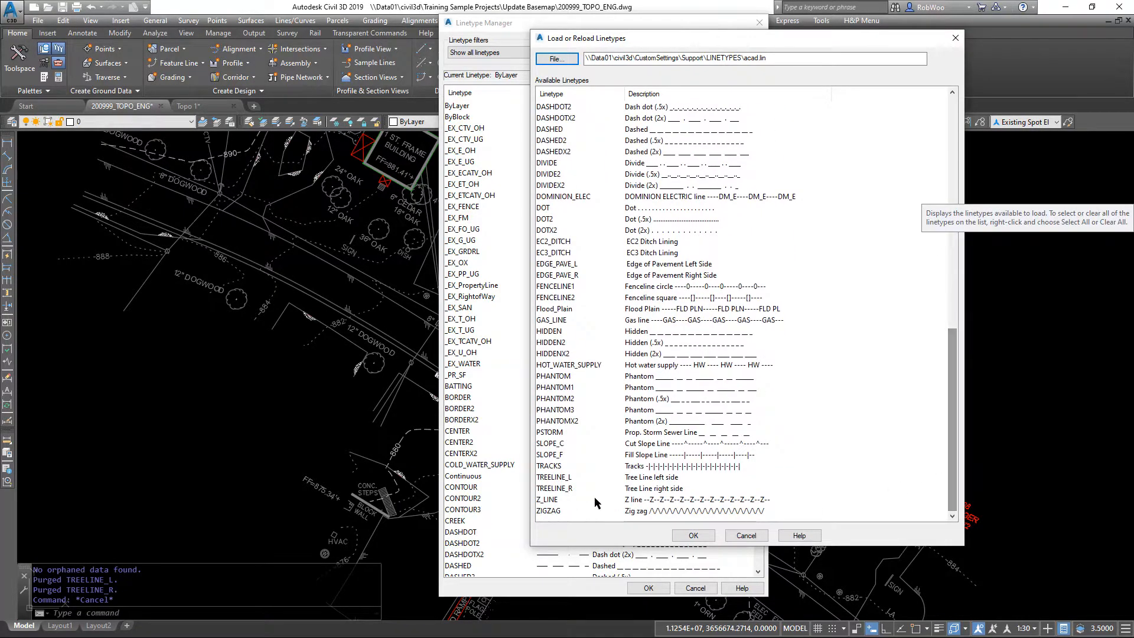
left_click(558, 478)
left_click(558, 489, "shift")
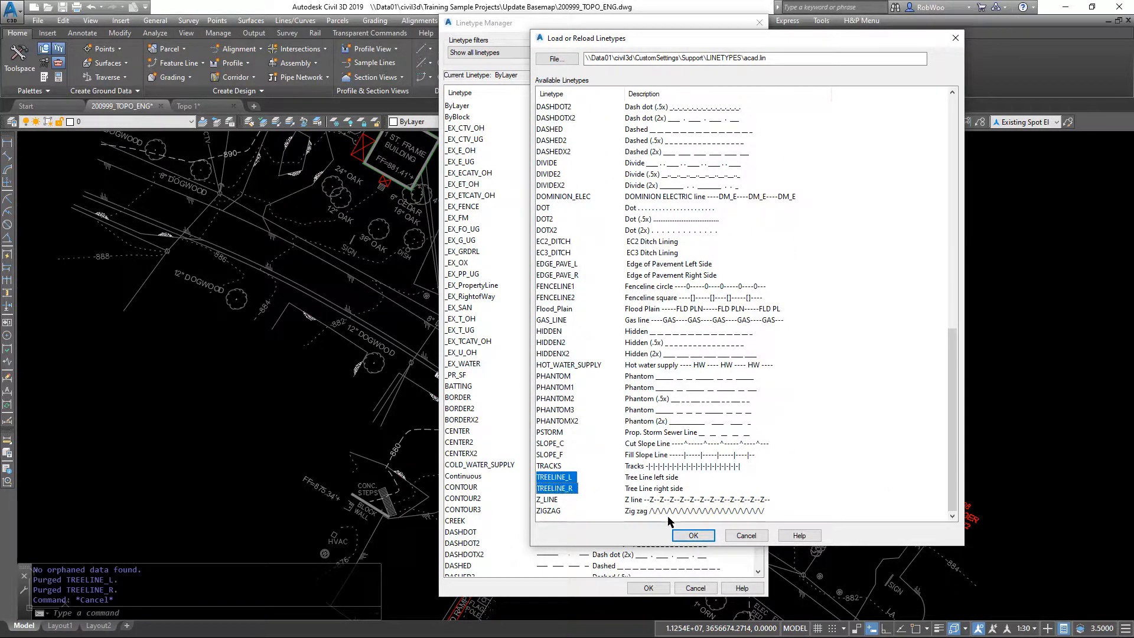
left_click(694, 536)
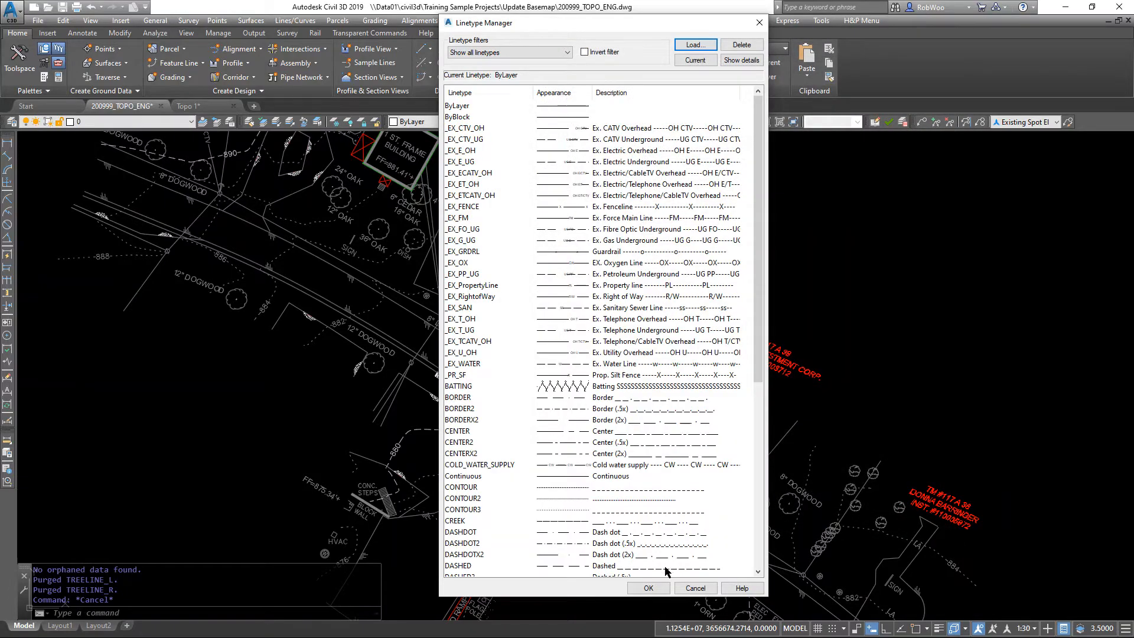
left_click(650, 588)
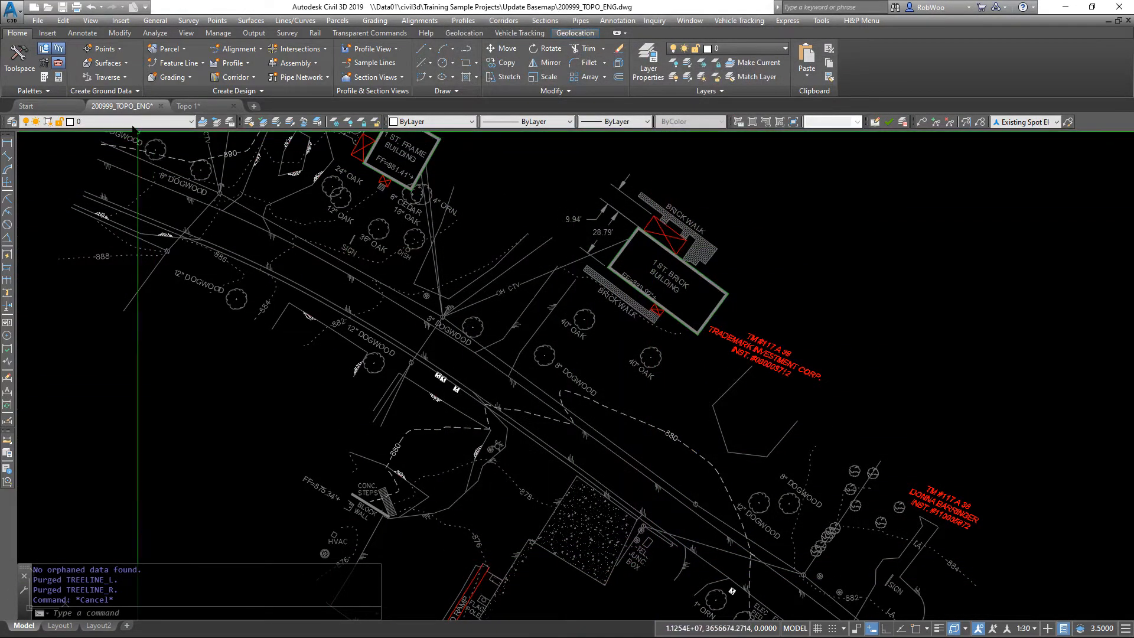
Set the linetype of the V-TOPO-VEGE-LINE layer to TREELINE_L
left_click(12, 122)
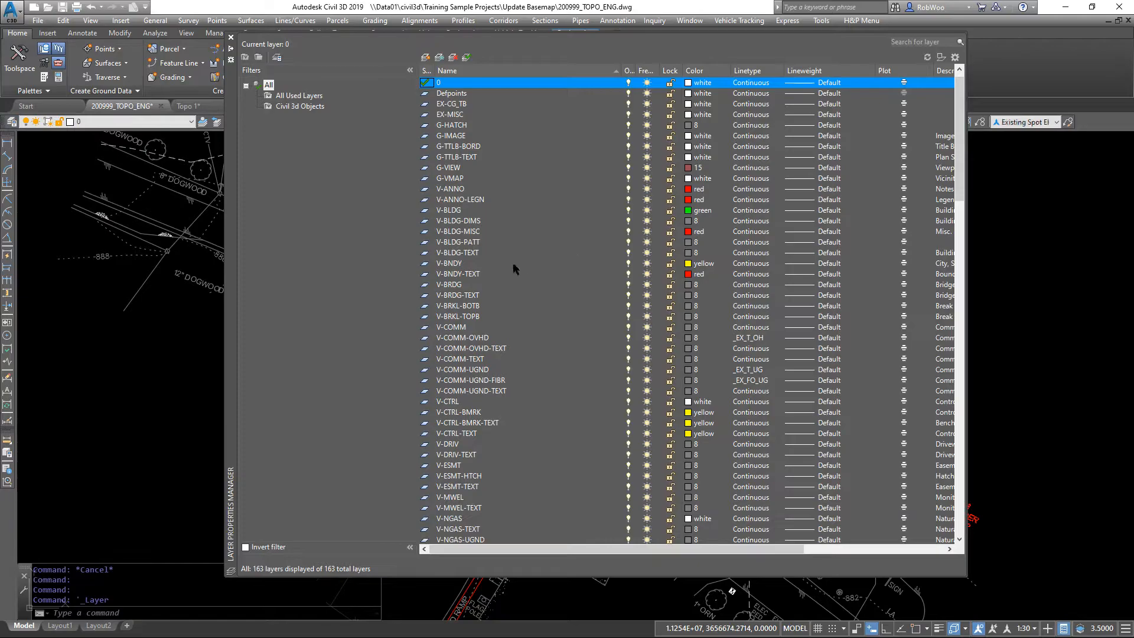
left_click(444, 285)
scroll(939, 237, "down", 20)
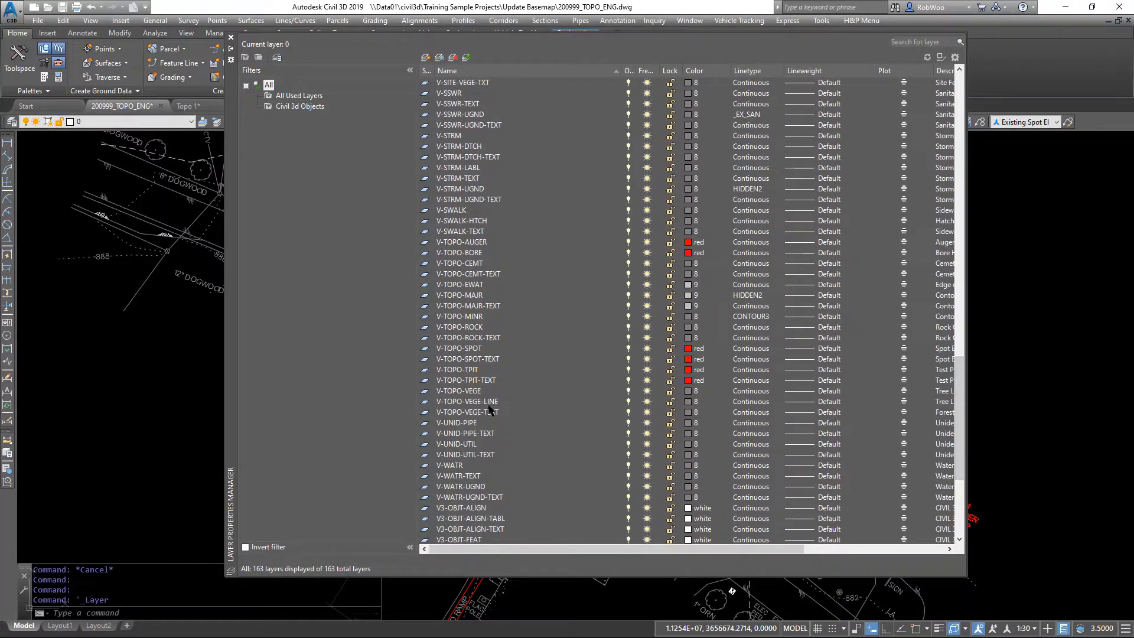
left_click(489, 404)
left_click(761, 402)
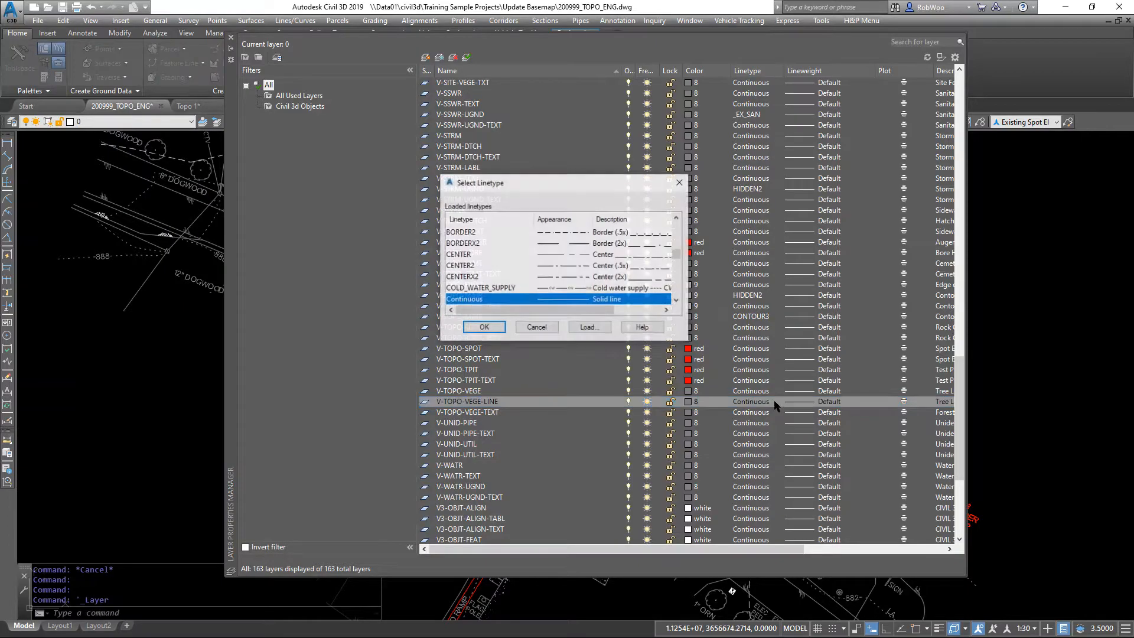
left_click_drag(679, 250, 683, 308)
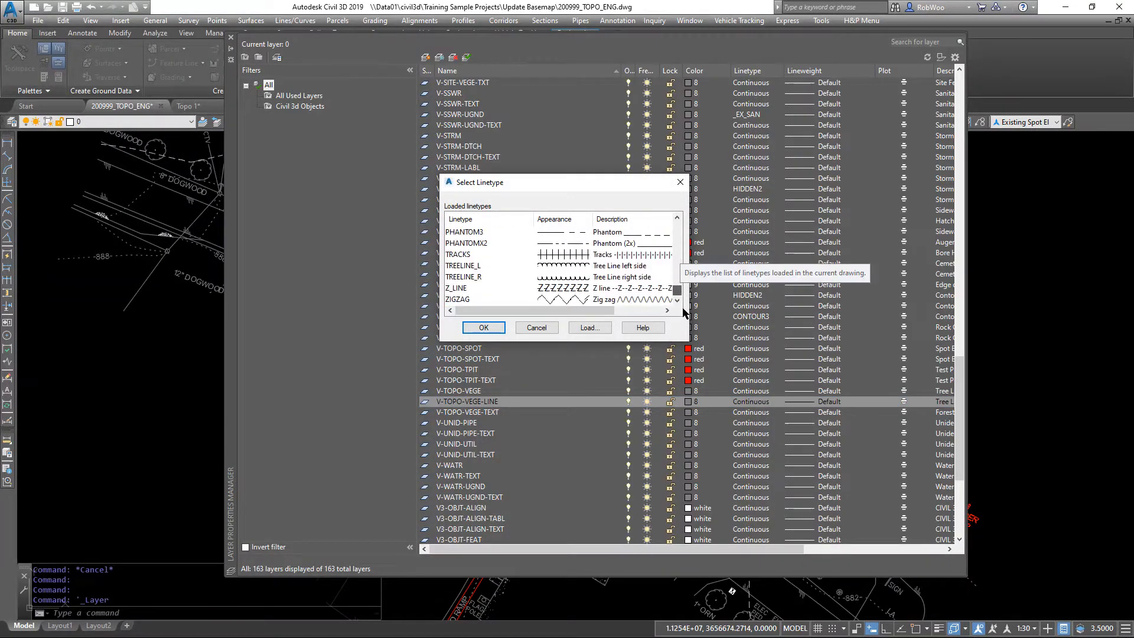
left_click(474, 269)
left_click(486, 330)
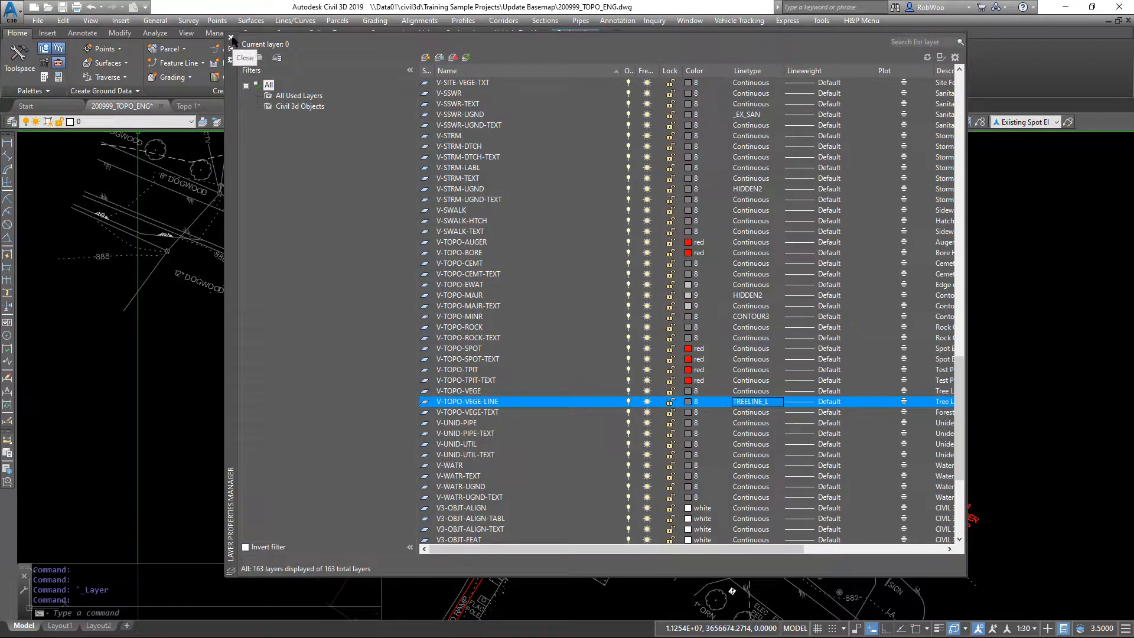
left_click(231, 38)
Regenerate all viewports twice with REA and check the treeline display near the 880 contour at different zoom levels
type("REA")
key("Return")
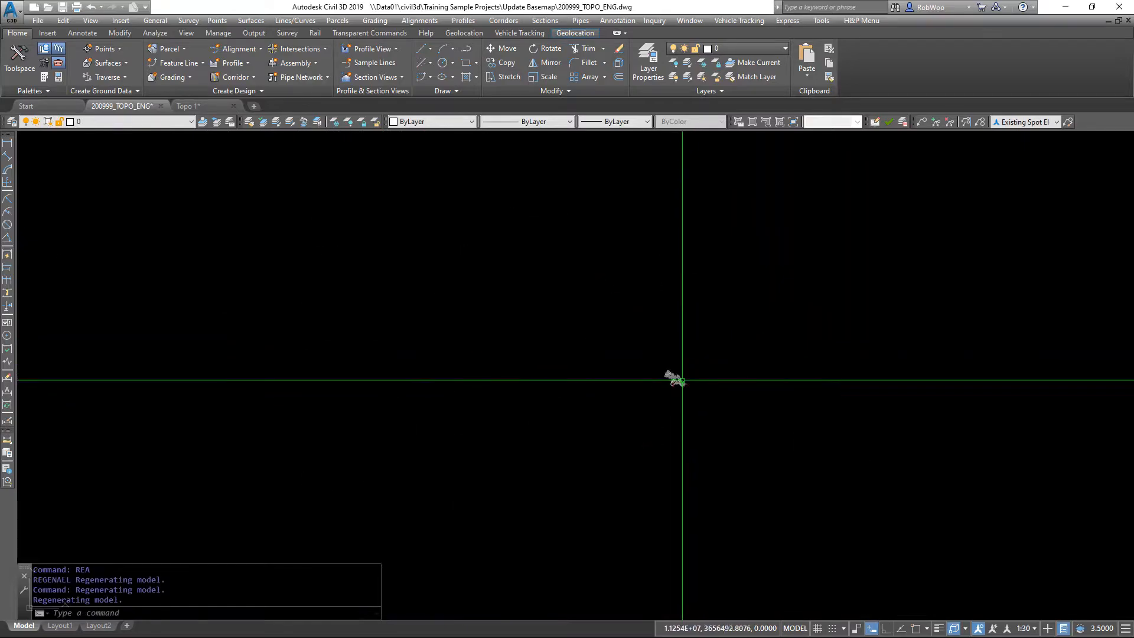
scroll(659, 419, "up", 5)
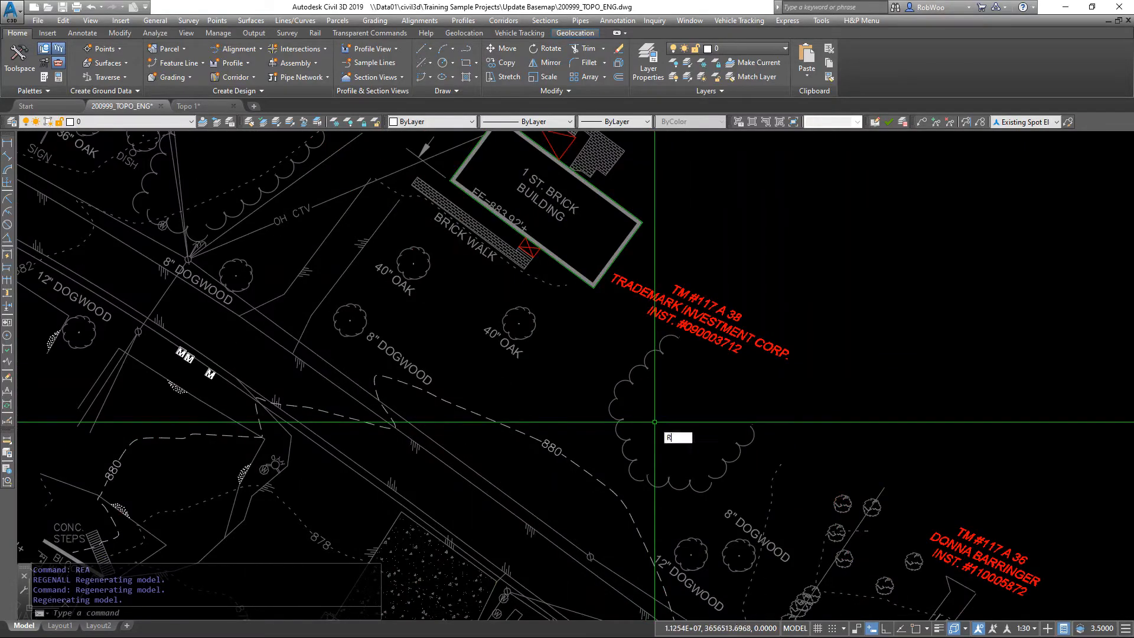
key("Return")
scroll(655, 422, "down", 3)
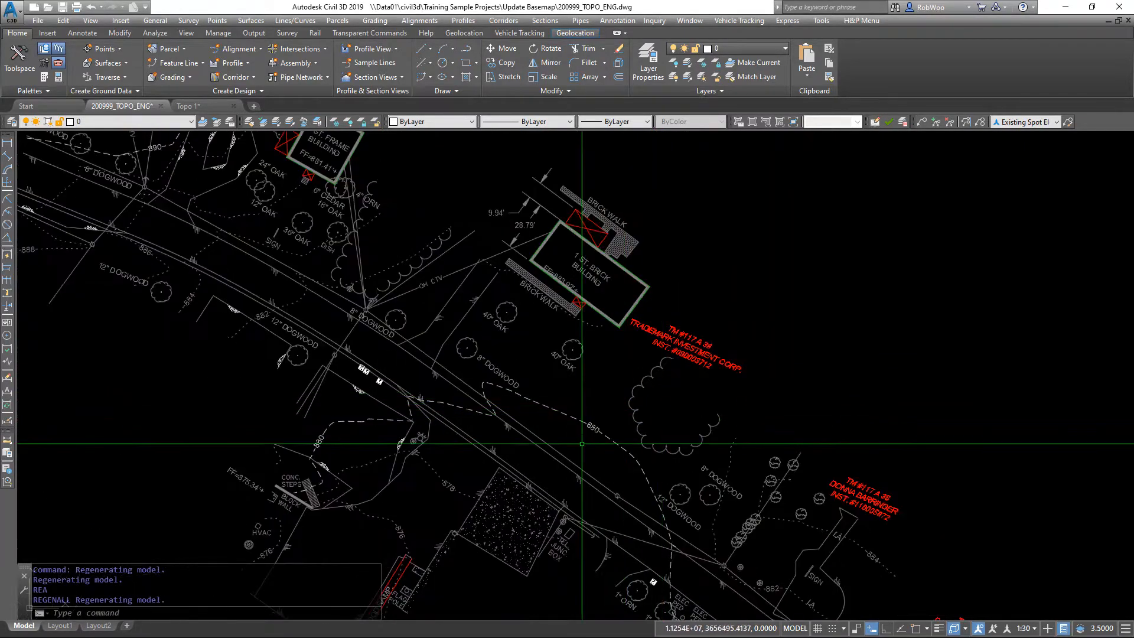
scroll(597, 431, "up", 8)
scroll(605, 426, "down", 10)
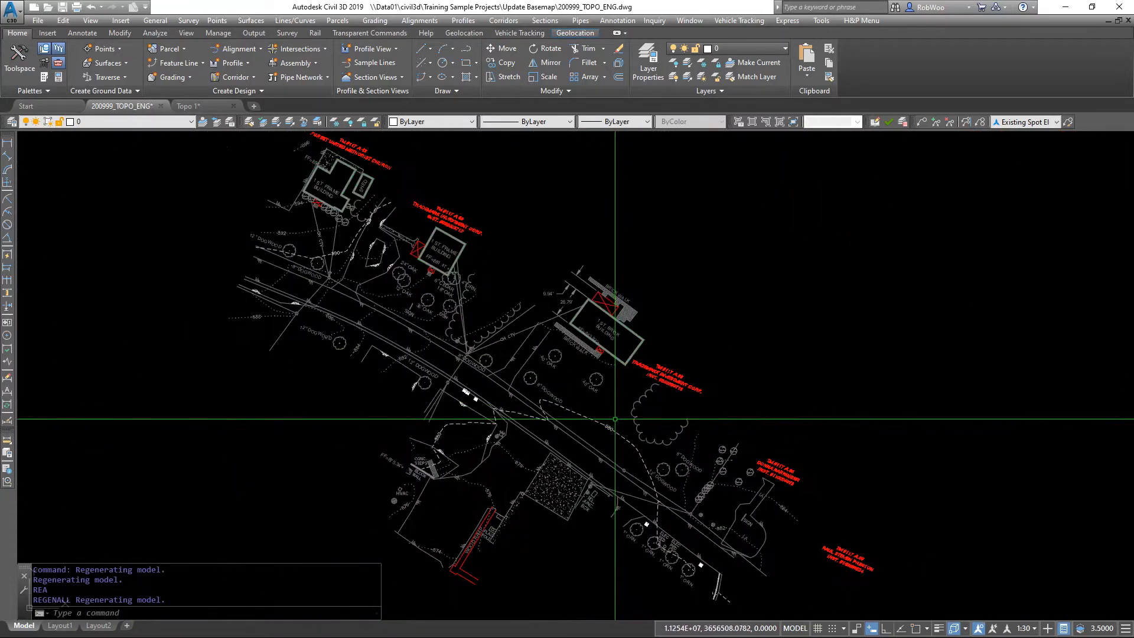
key("Escape")
Set the dimension style of the two aligned dimensions beside the brick building to H&P 30 Scl
scroll(573, 289, "up", 8)
scroll(572, 290, "up", 3)
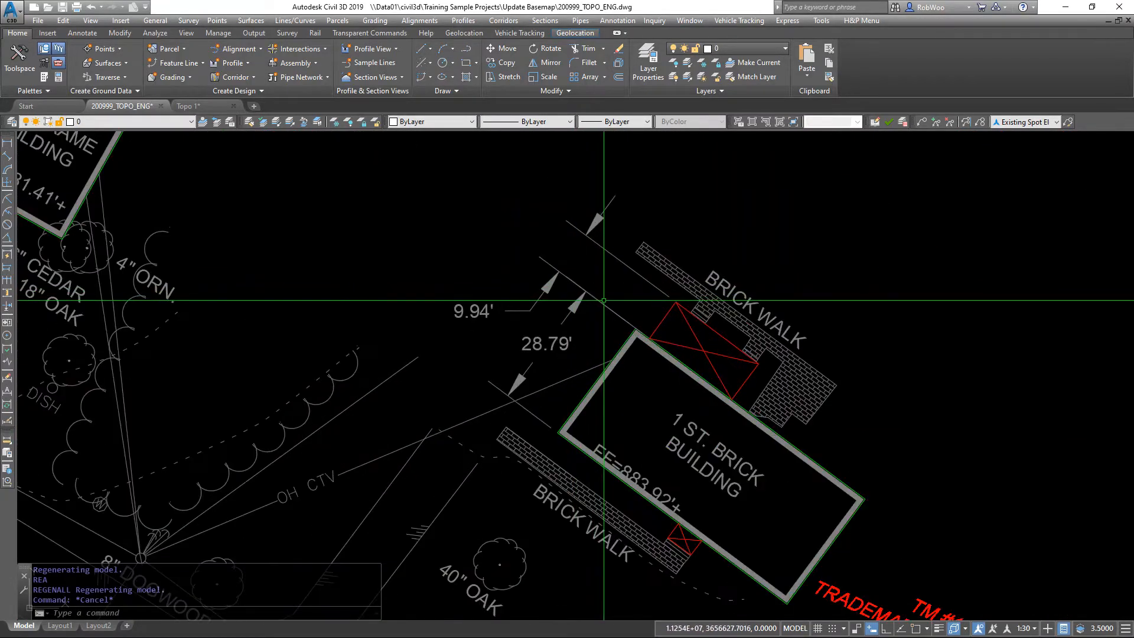
middle_click_drag(576, 300, 573, 342)
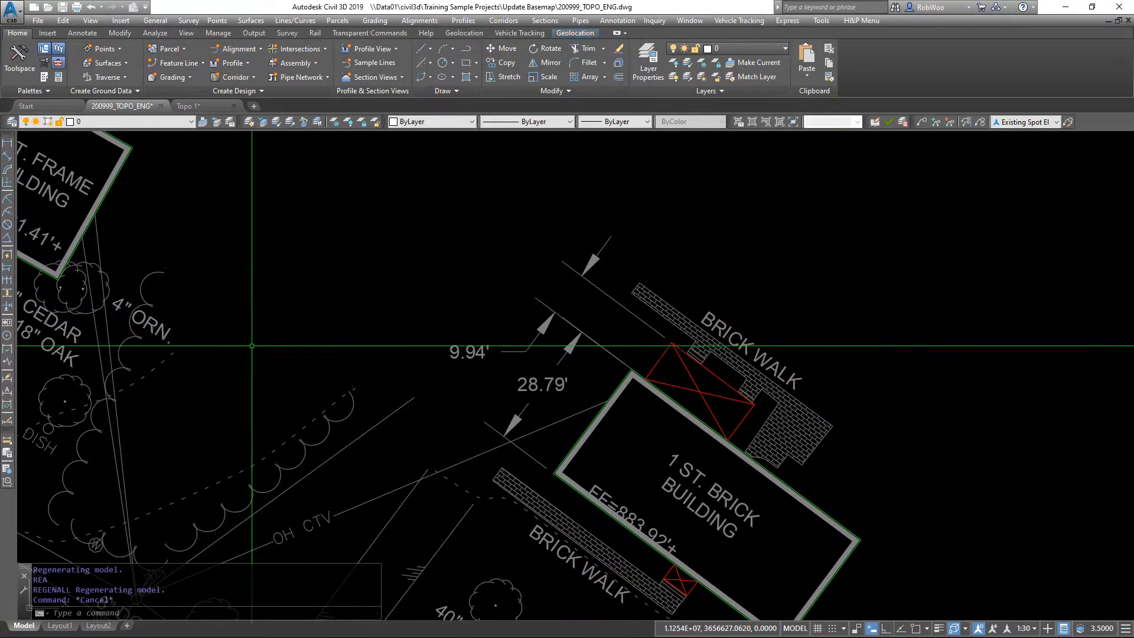
left_click(598, 352)
left_click(562, 317)
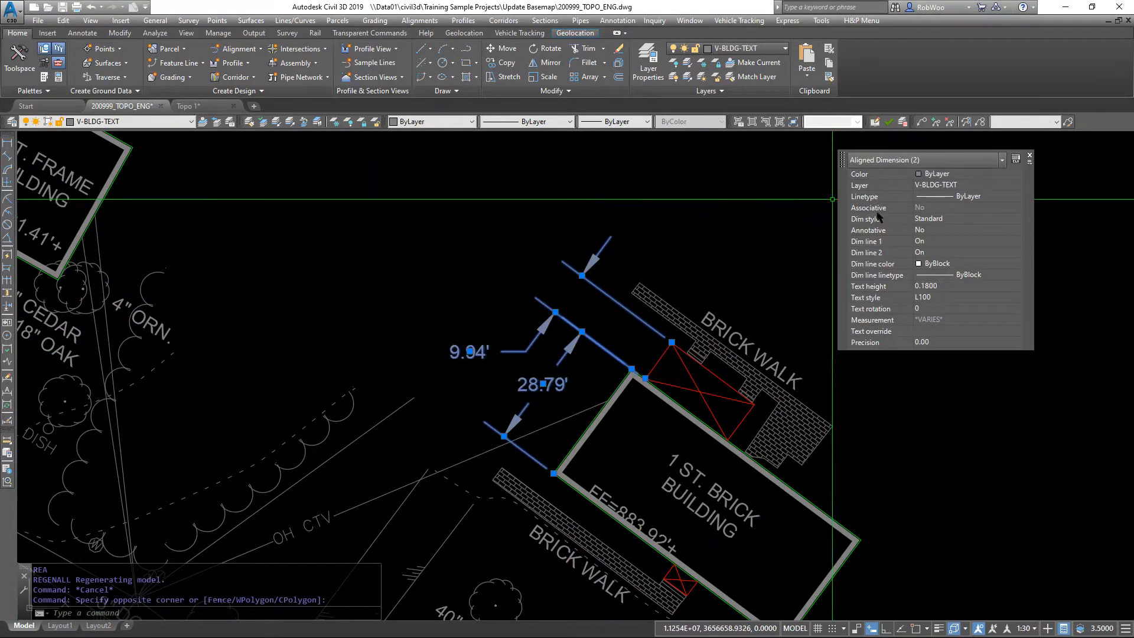
left_click(1000, 221)
left_click(1019, 220)
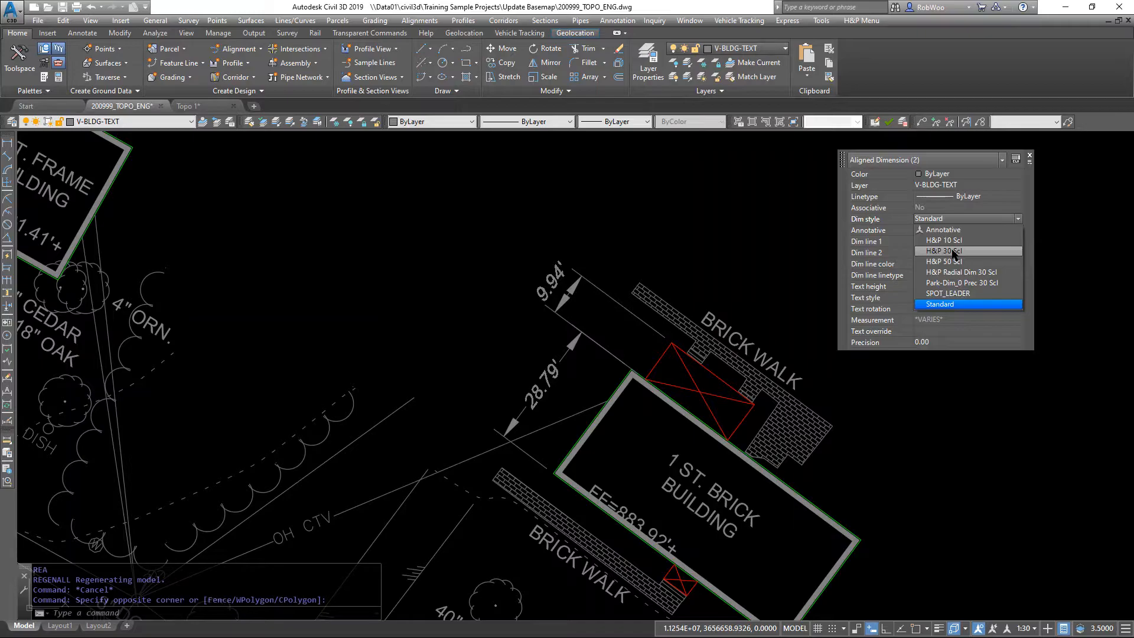
left_click(951, 251)
key("Escape")
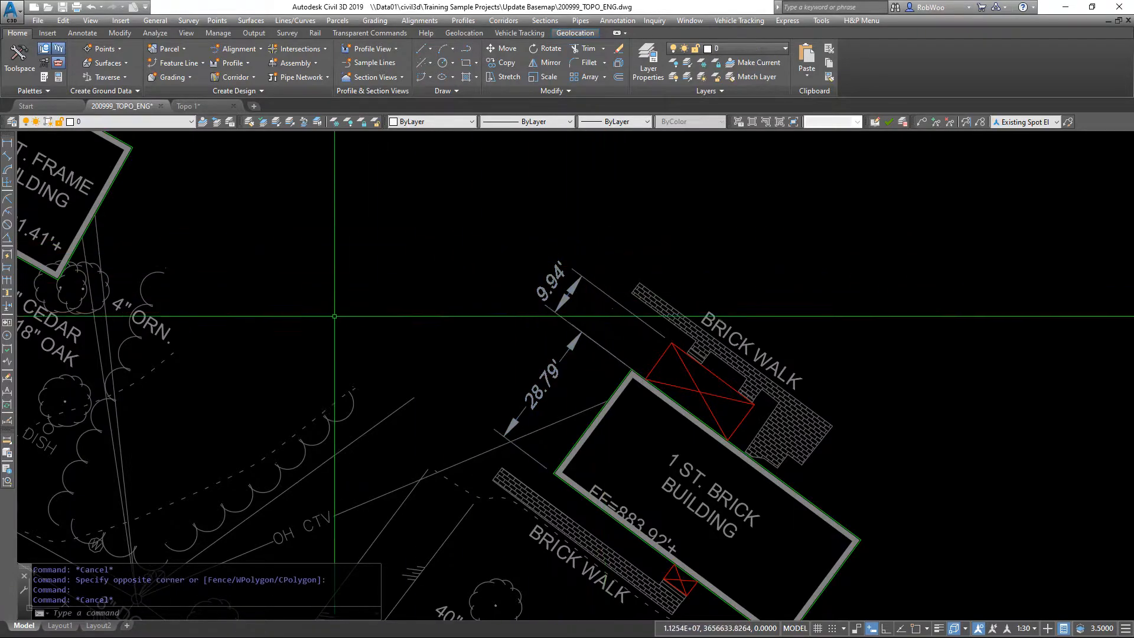
Change the text style of the H&P 30 Scl dimension style to L100 and check it on the 9.94' dimension
left_click(7, 422)
left_click_drag(578, 219, 860, 152)
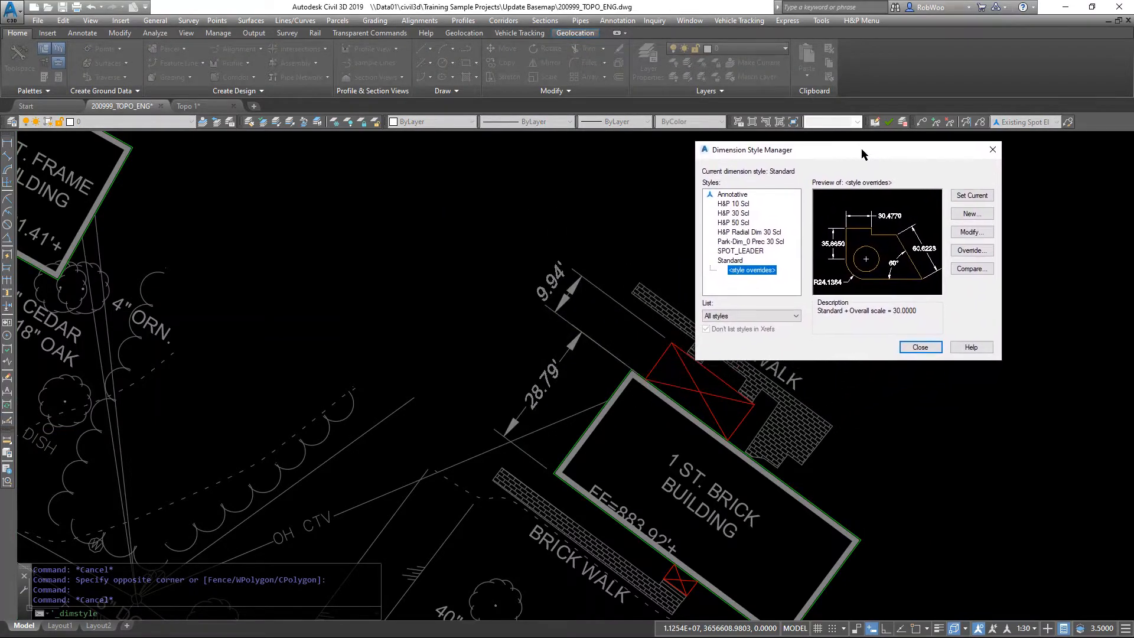
left_click(733, 212)
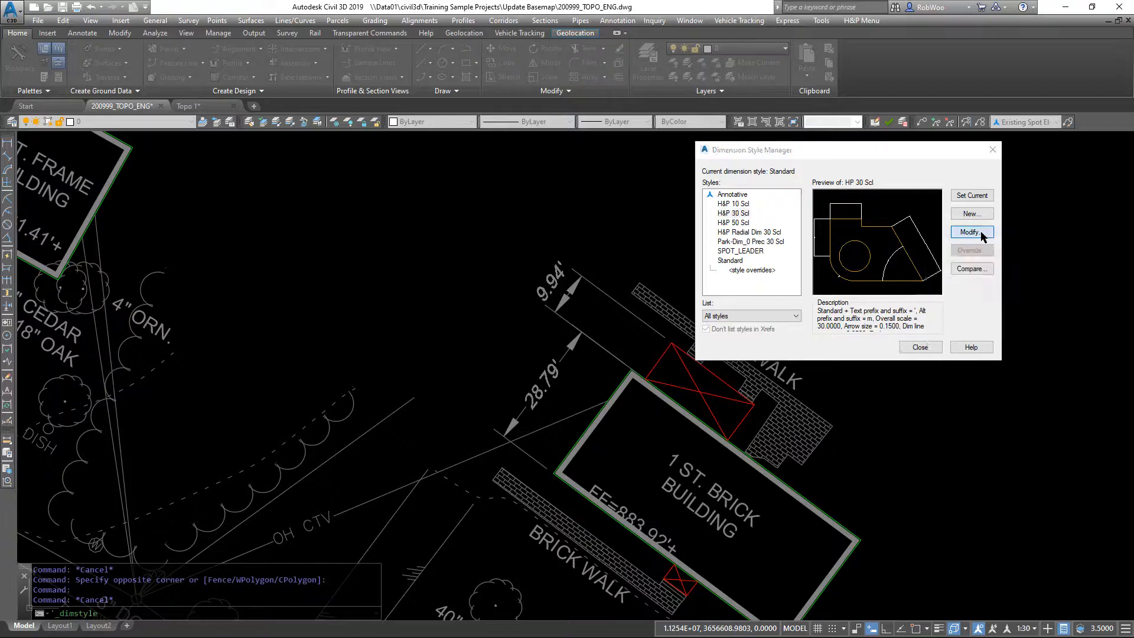
left_click(972, 232)
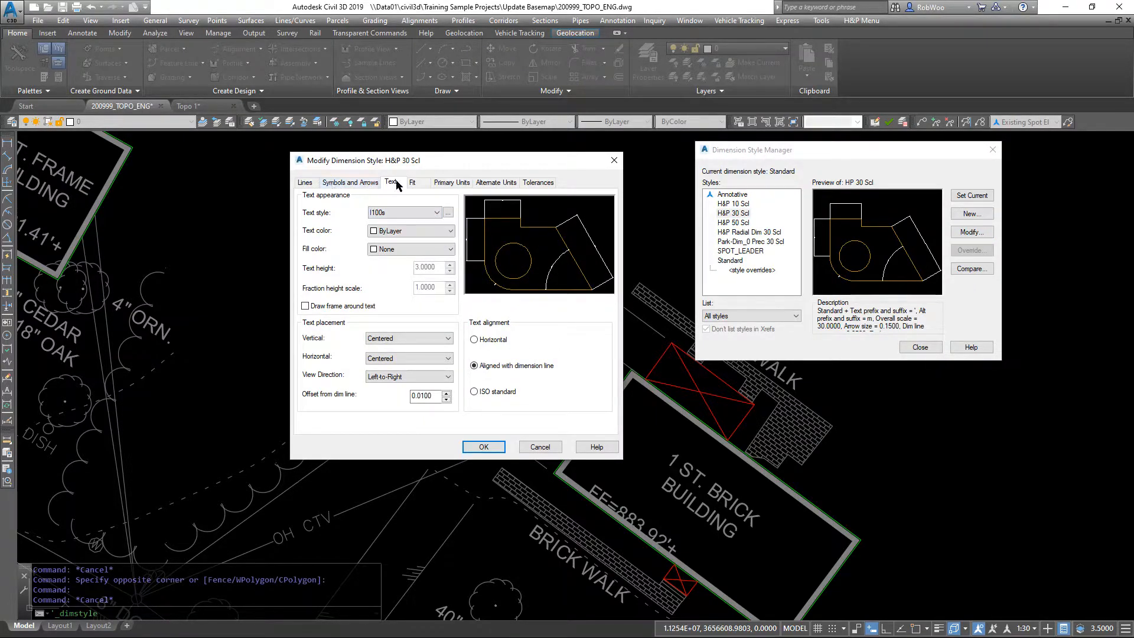
left_click(437, 213)
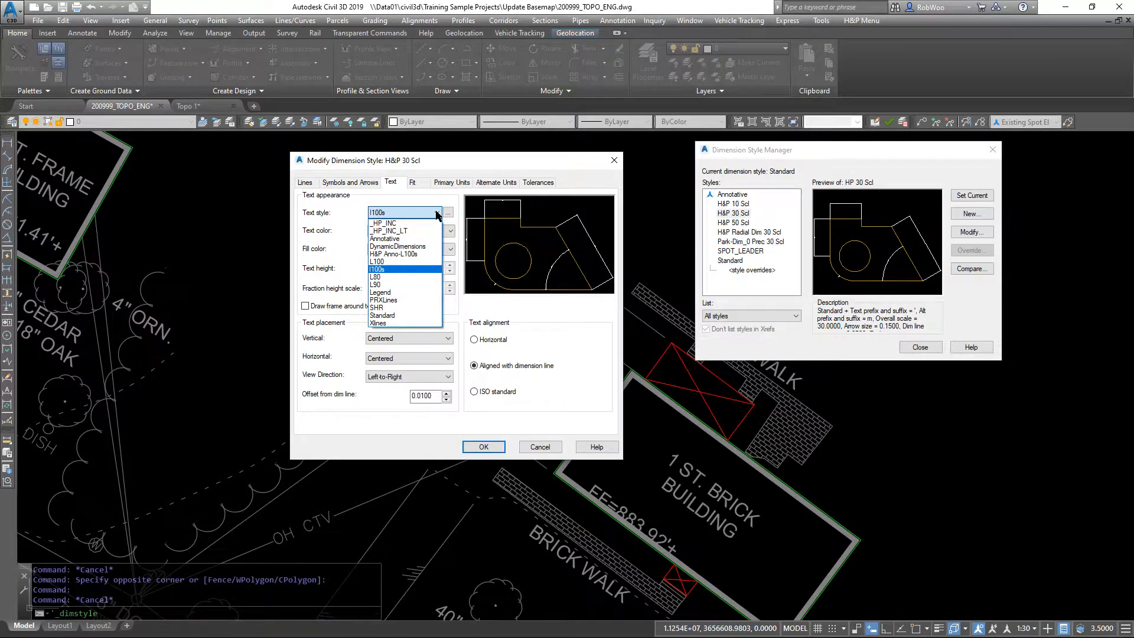
left_click(383, 263)
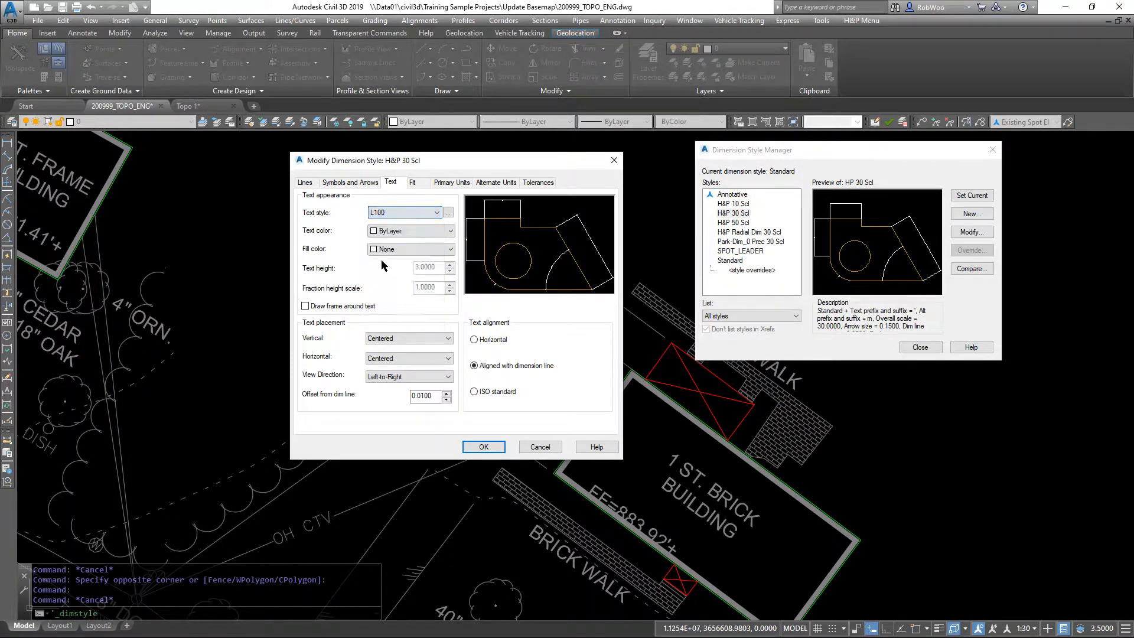
left_click(483, 447)
left_click(920, 347)
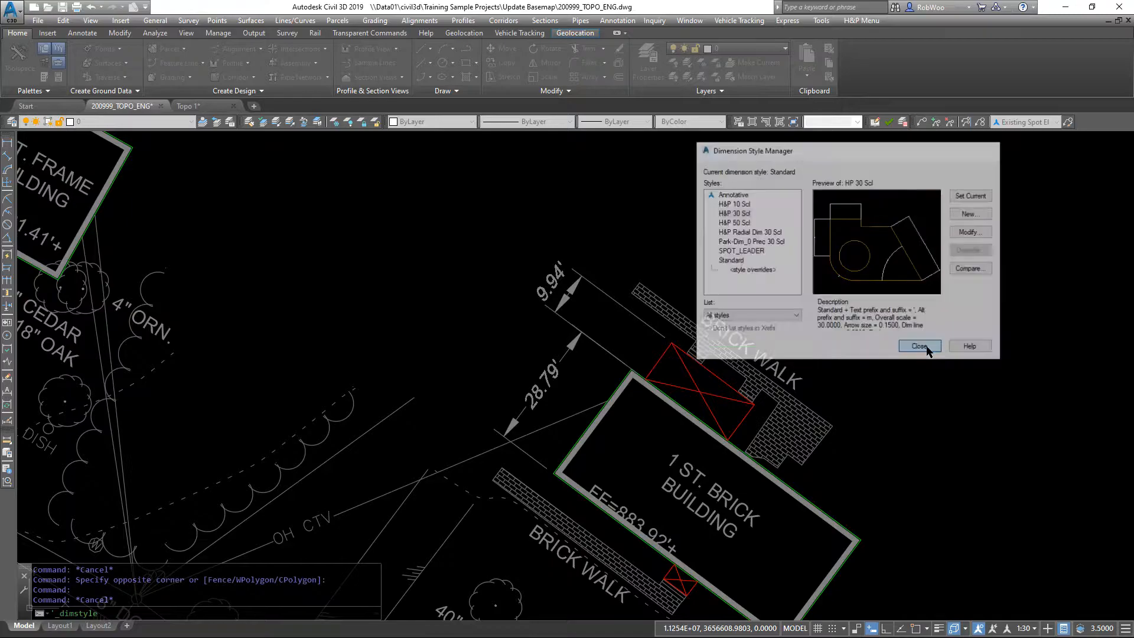
left_click(553, 289)
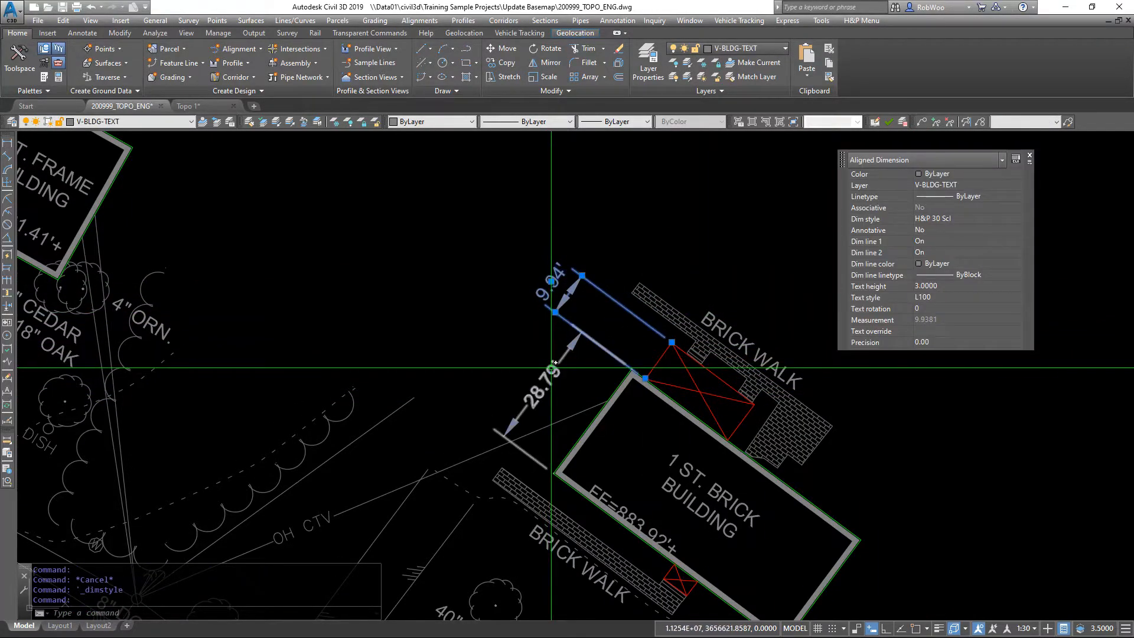
key("Escape")
key("Escape")
key("Escape")
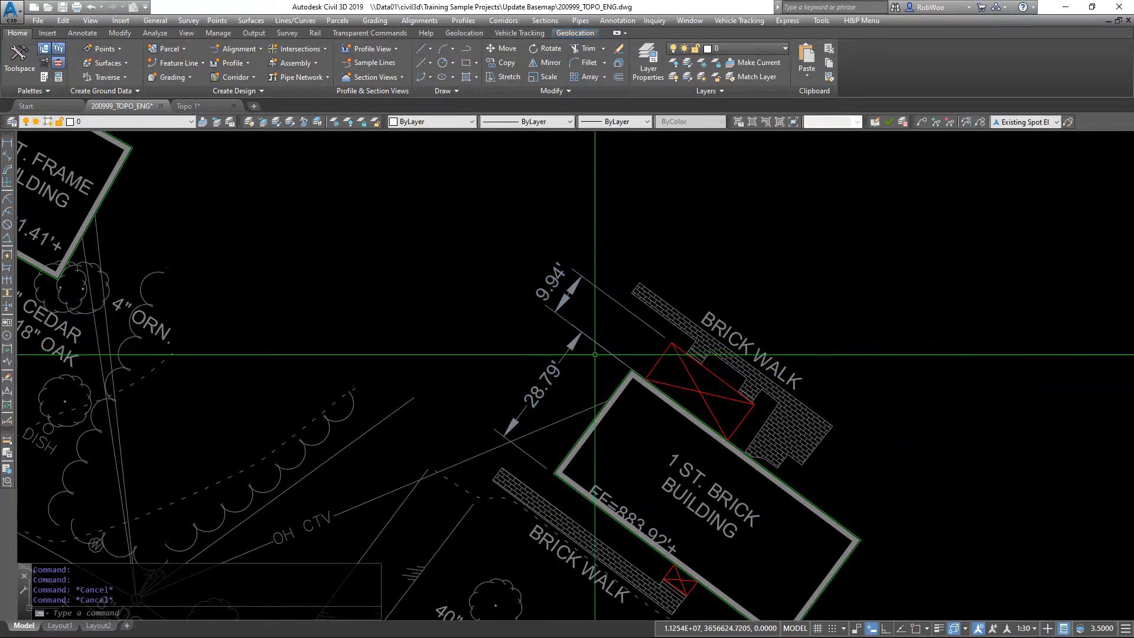
Inspect the 880 contour label, open the text style settings and review the fonts of DynamicDimensions, H&P Anno-L100s and L100
mouse_move(886, 487)
middle_mouse_down()
mouse_move(852, 398)
mouse_move(781, 334)
middle_mouse_up()
scroll(781, 334, "down", 4)
middle_click_drag(746, 526, 670, 468)
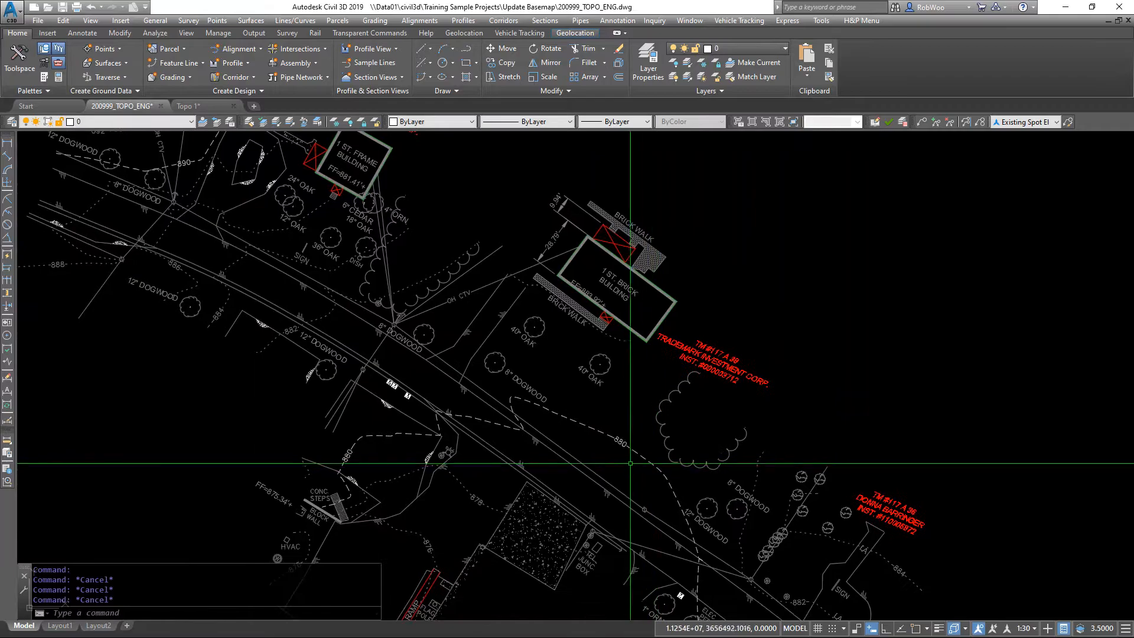
scroll(610, 442, "up", 5)
middle_click_drag(654, 374, 654, 458)
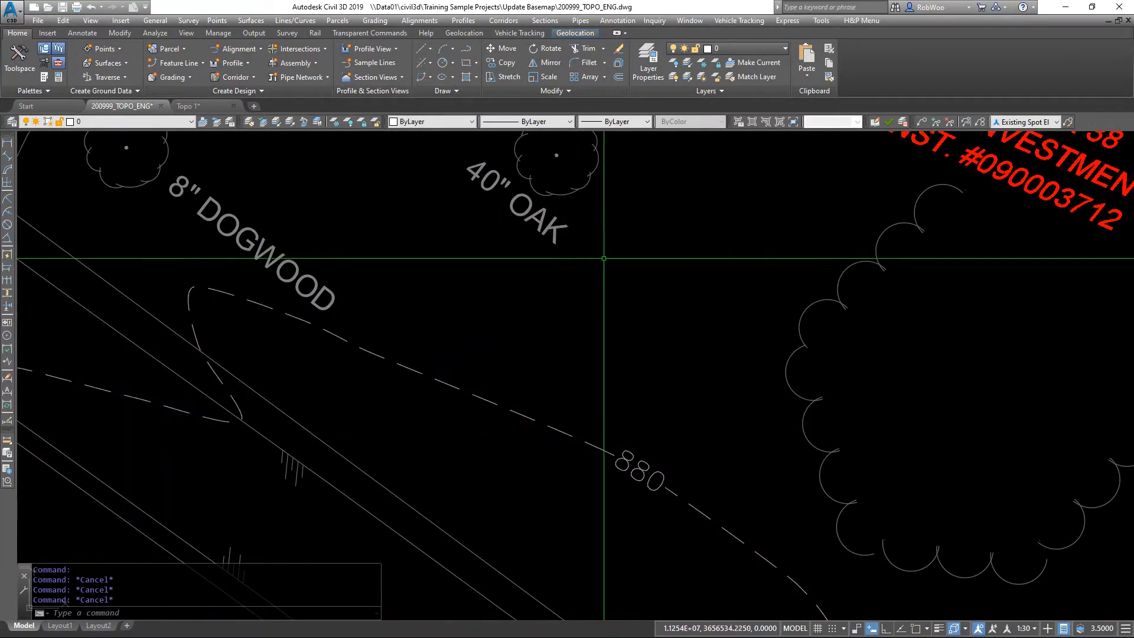
type("styl")
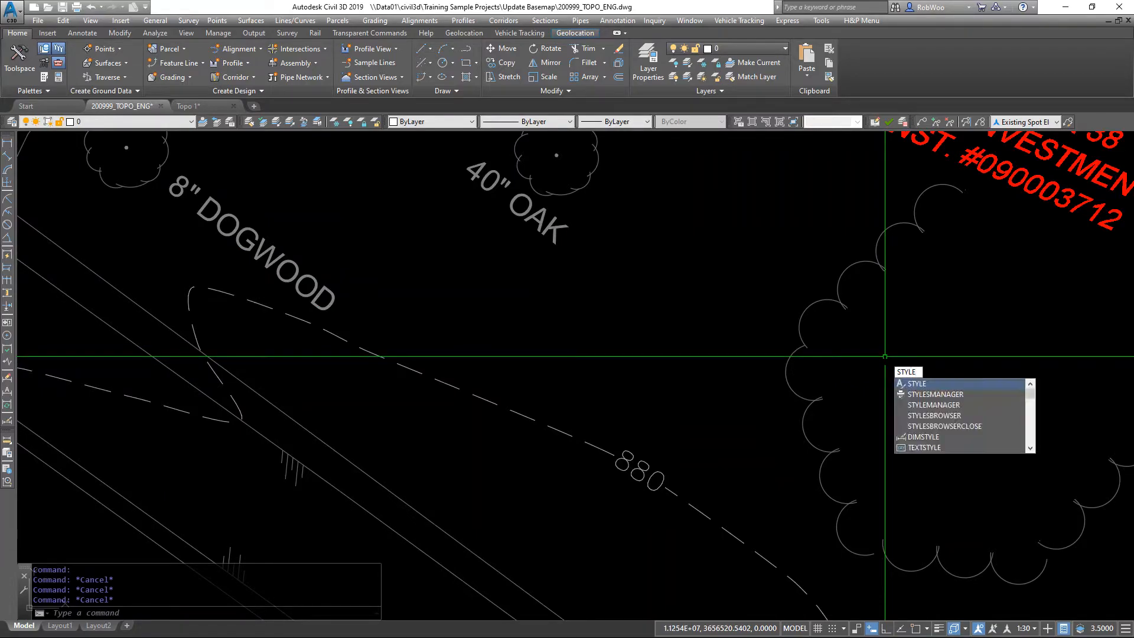
key("Return")
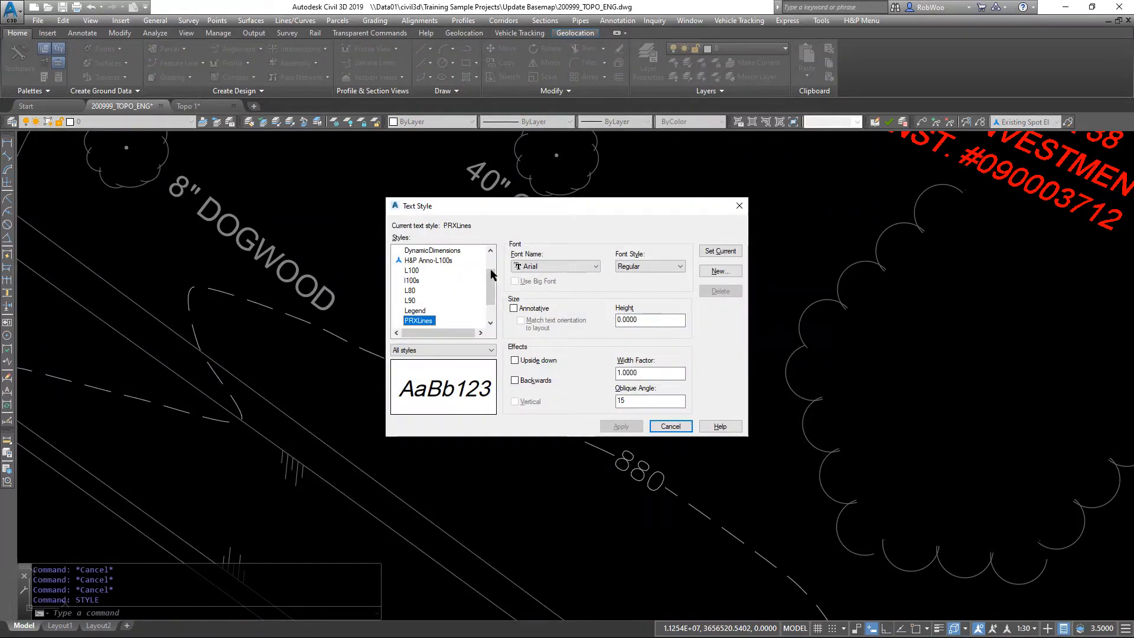
left_click(434, 251)
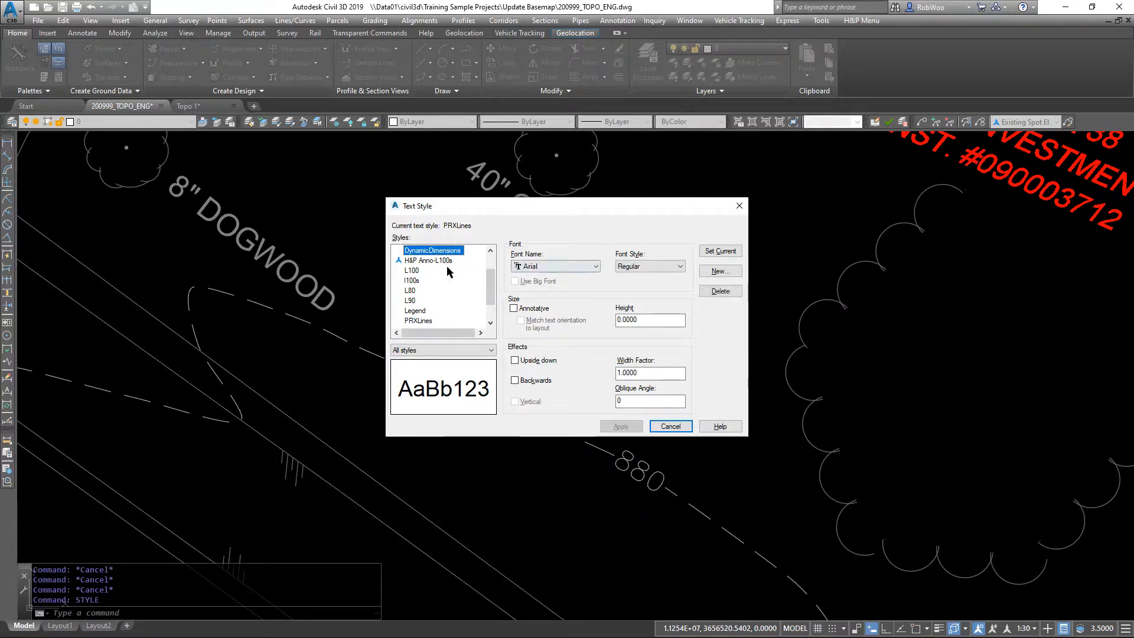
left_click(444, 262)
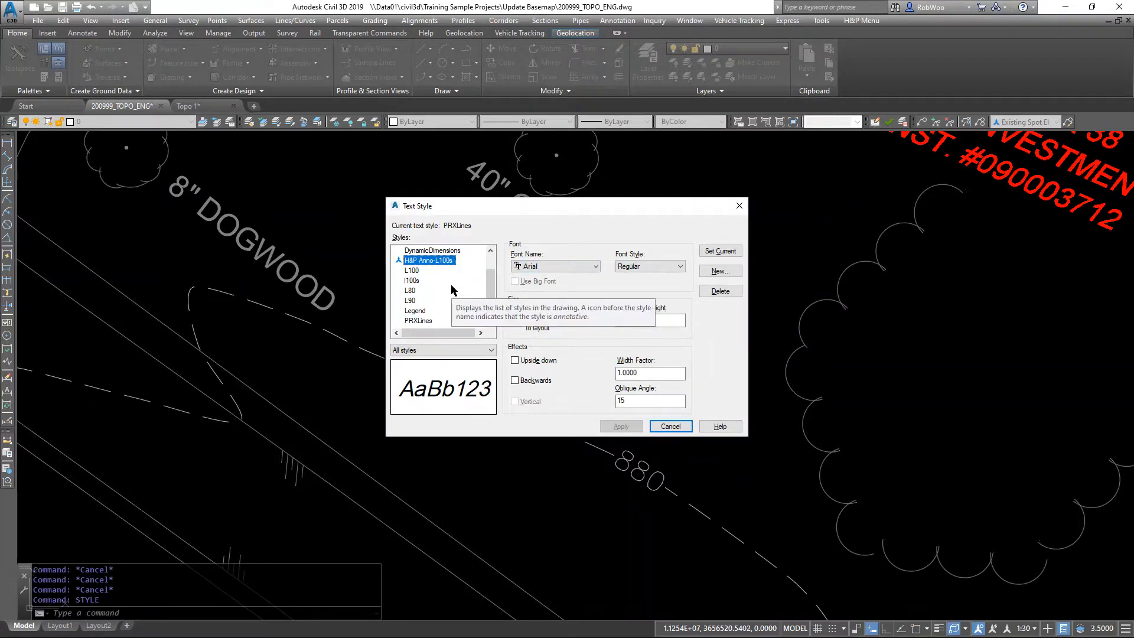
key("Down")
Change the font of the L80 text style to Arial and apply it
left_click(452, 290)
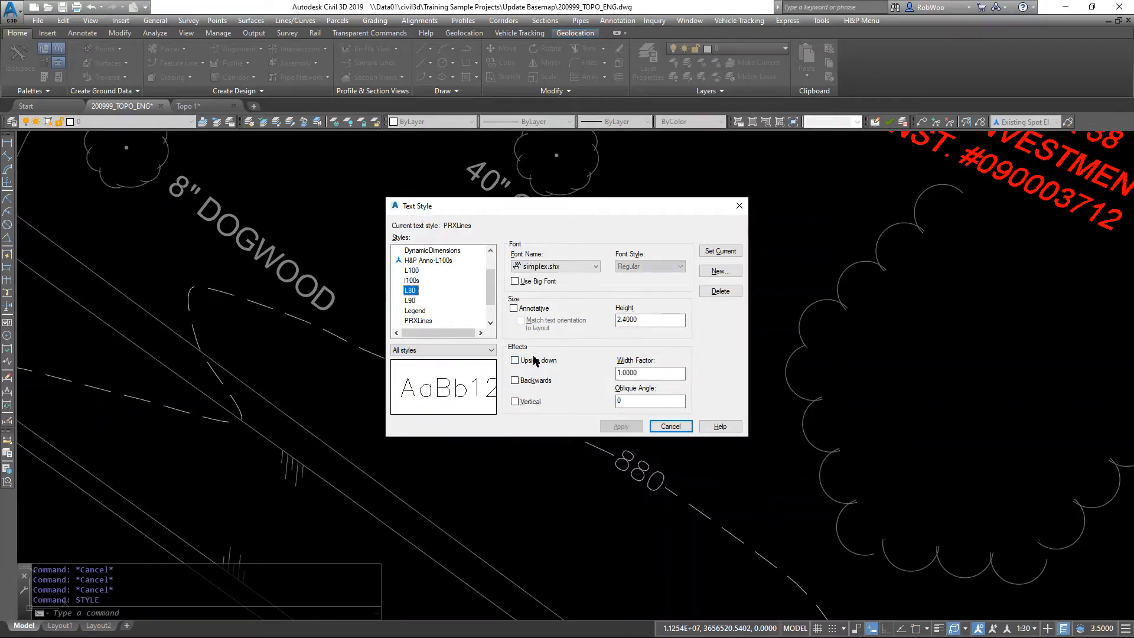
left_click(555, 269)
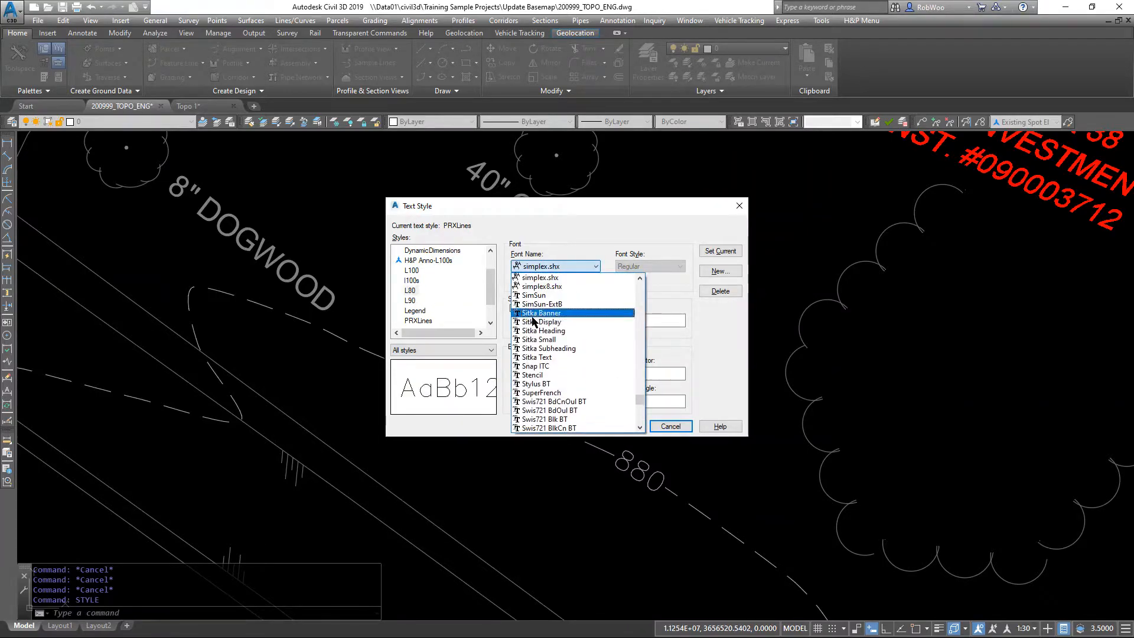
type("arent")
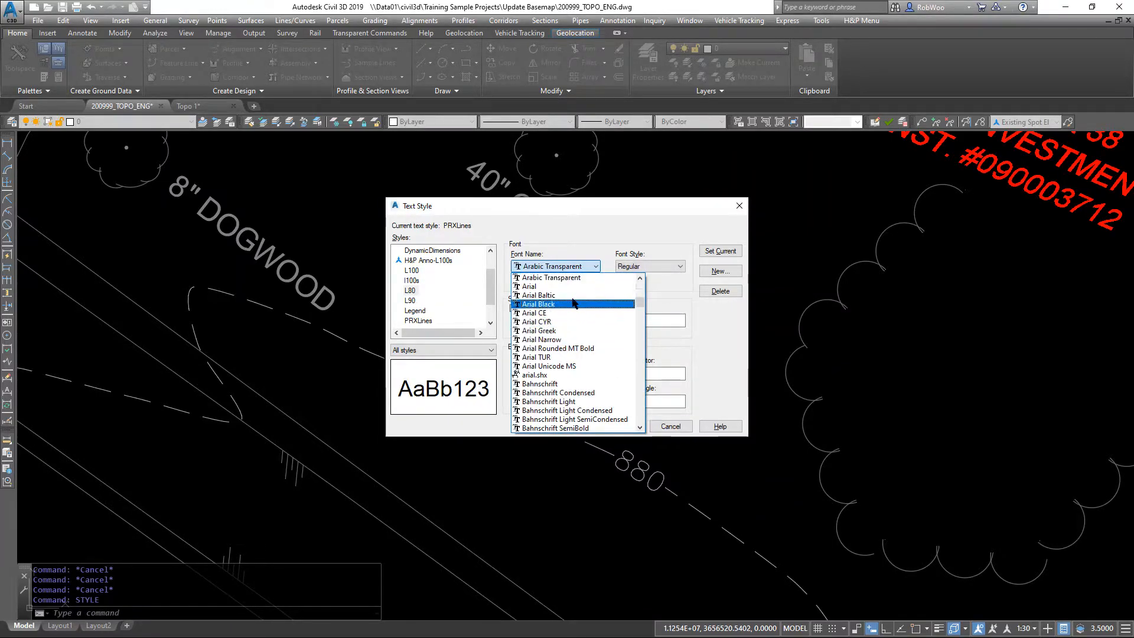
left_click(529, 287)
left_click(621, 426)
Change the font of the L90 text style to Arial, apply it and close the text style settings
left_click(410, 300)
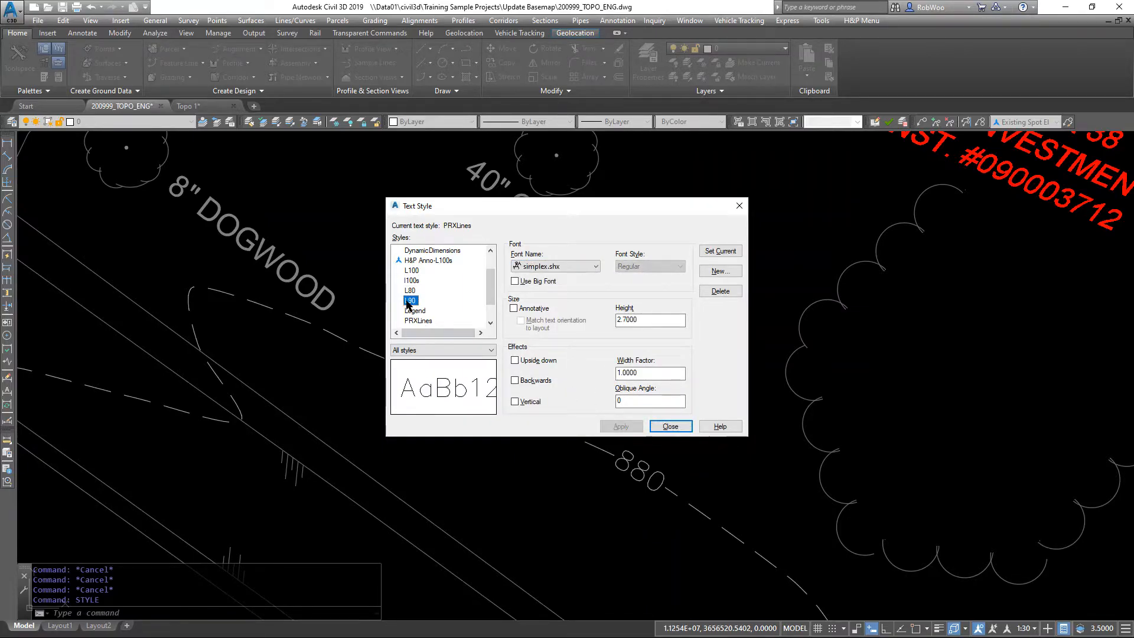
left_click(535, 270)
type("arent")
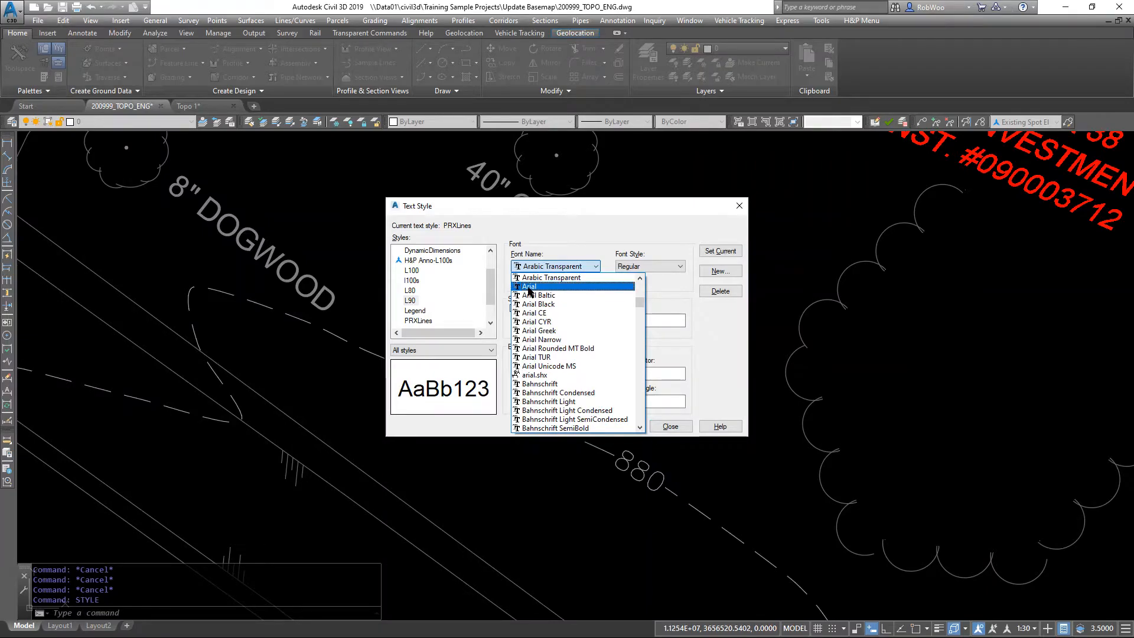
left_click(530, 286)
left_click(621, 426)
left_click(416, 311)
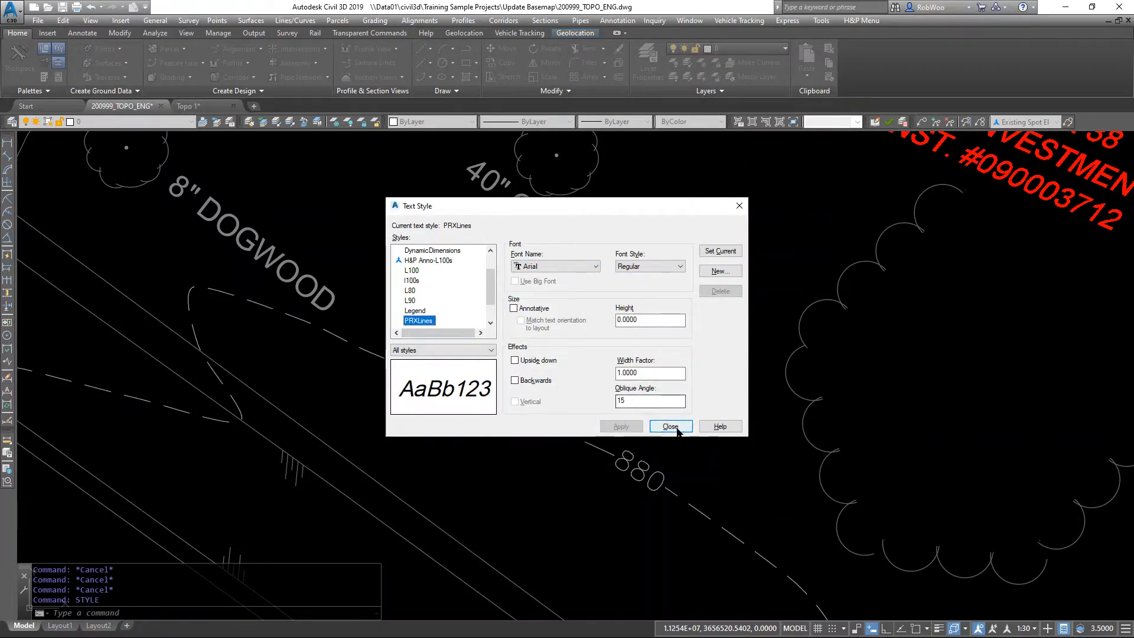
left_click(670, 427)
key("Escape")
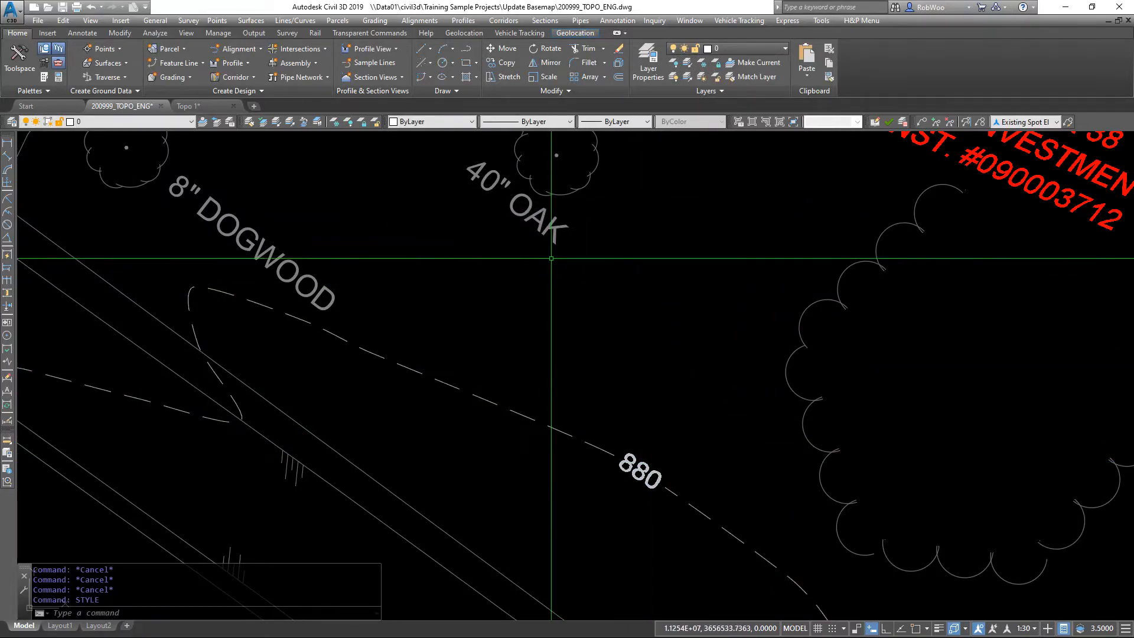
Save the drawing
scroll(626, 401, "down", 6)
middle_click_drag(697, 412, 739, 443)
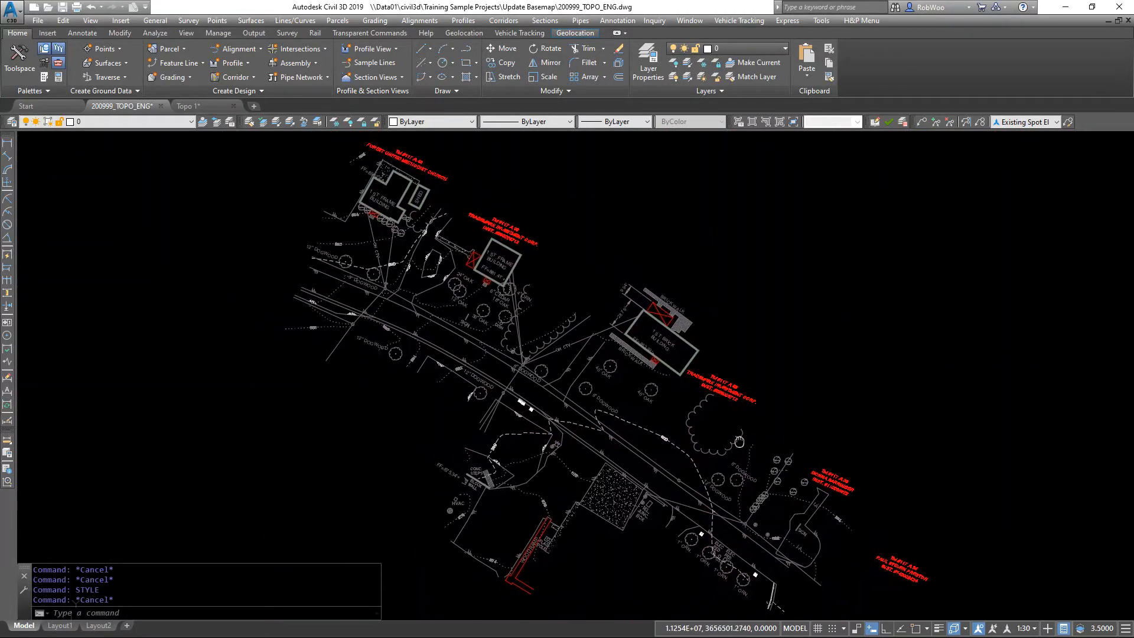
left_click(64, 5)
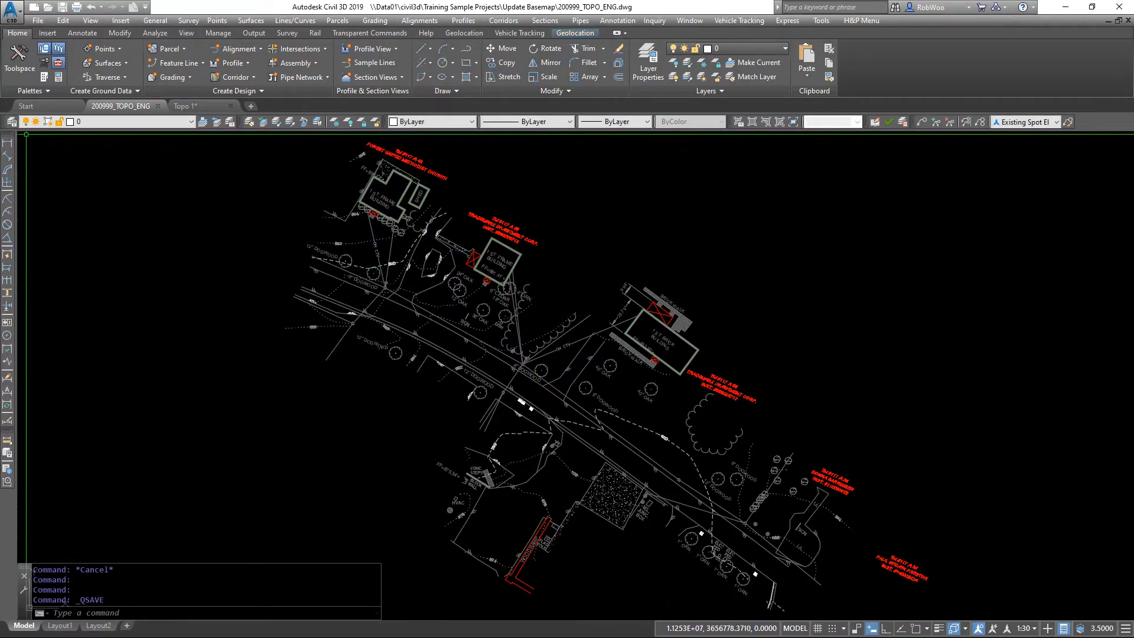
Merge the EX-CG_TB layer into V-ROAD-CURB and close the layer manager
left_click(11, 121)
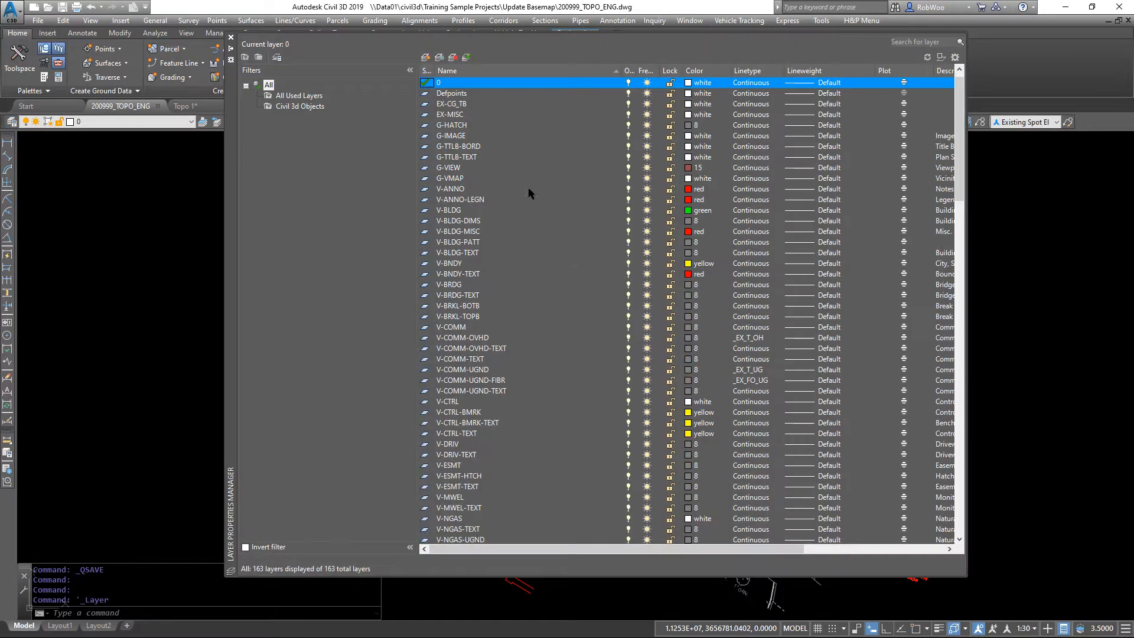
left_click(457, 105)
left_click(456, 116)
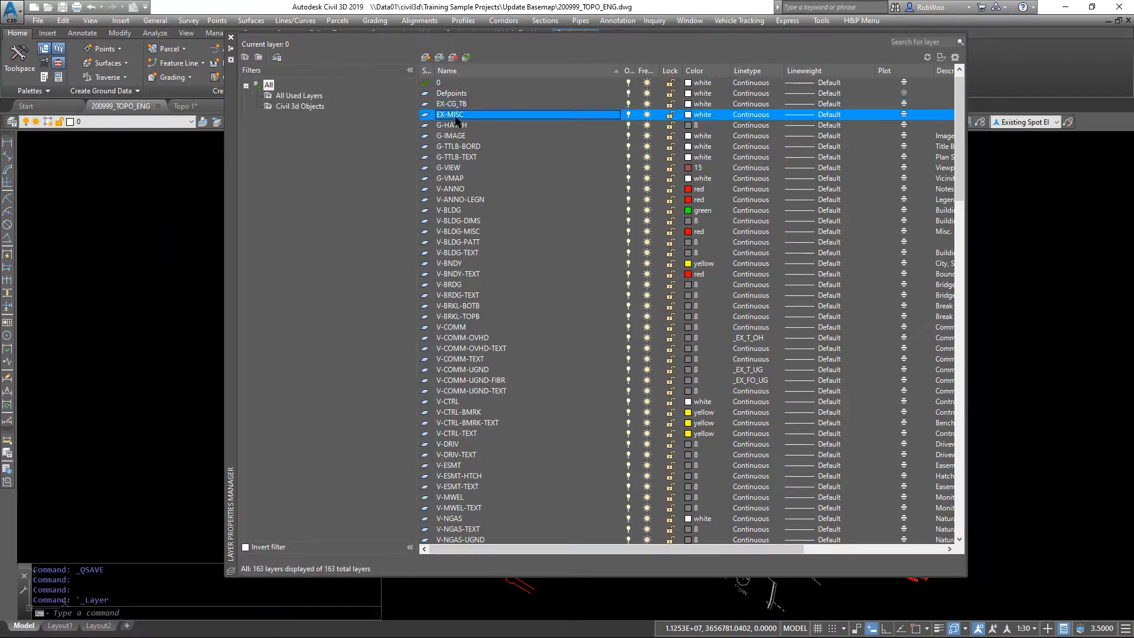
left_click(459, 105)
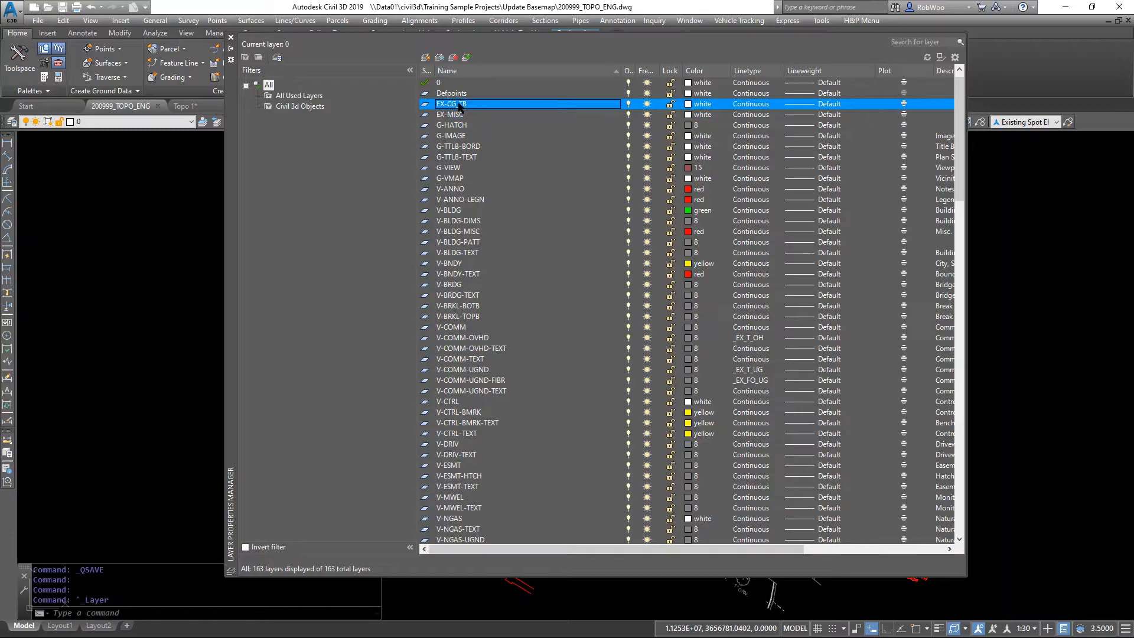
right_click(459, 105)
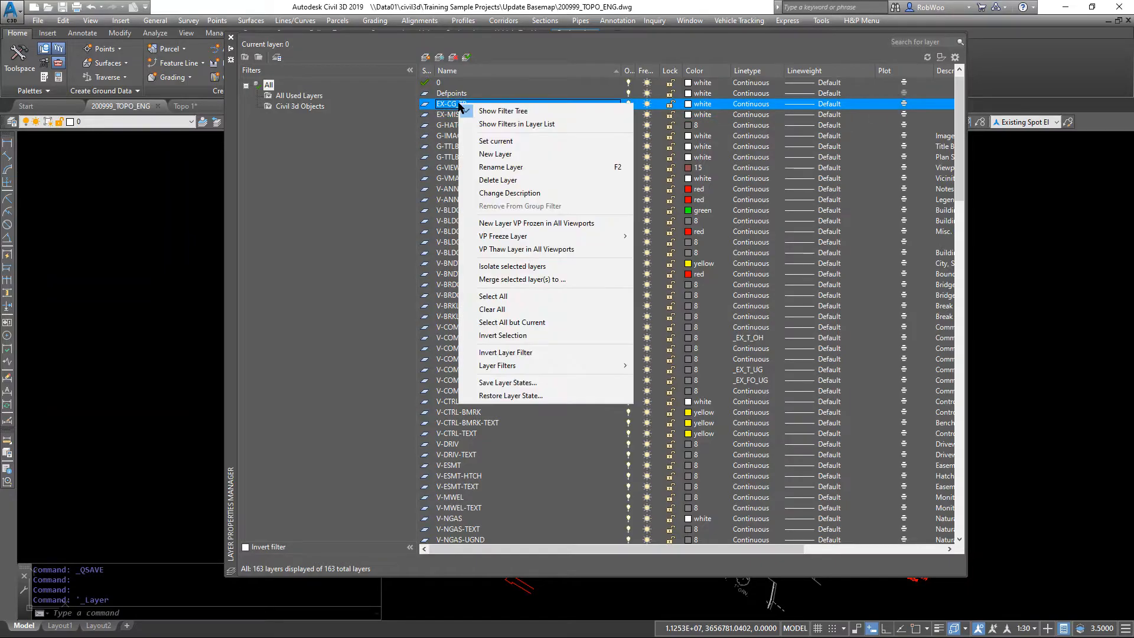
left_click(537, 283)
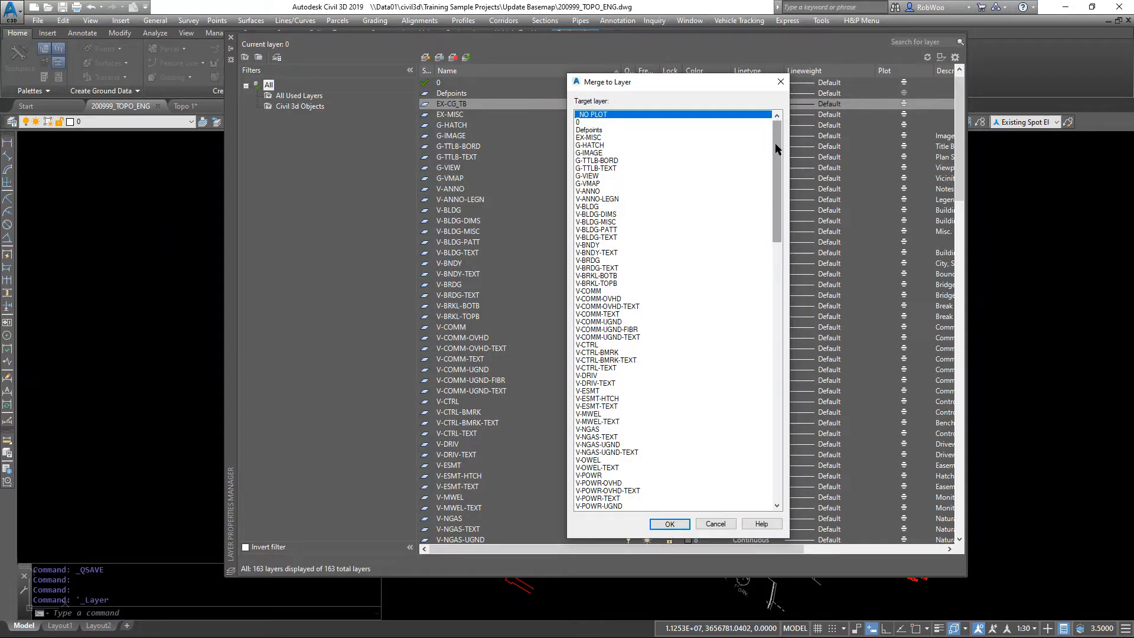
left_click_drag(778, 150, 796, 248)
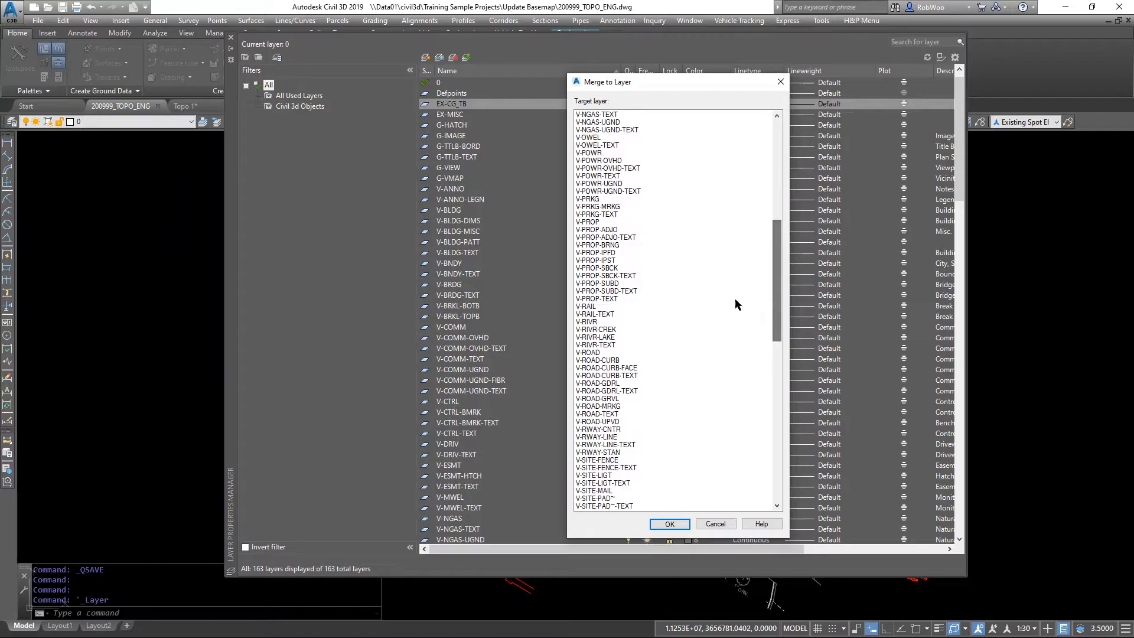
left_click(617, 360)
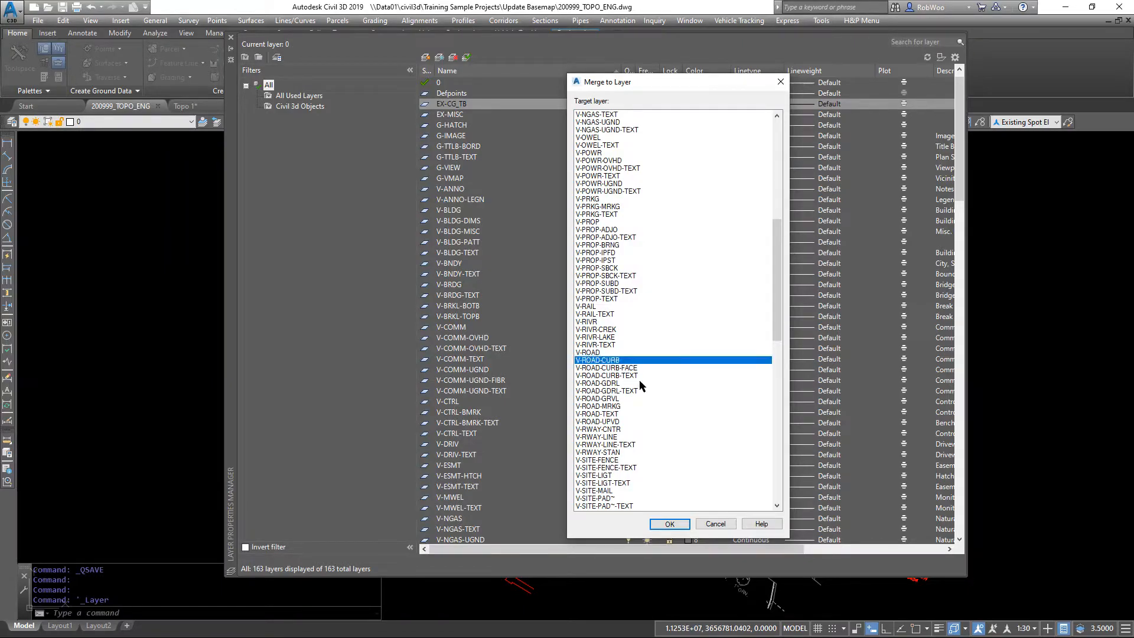
left_click(672, 526)
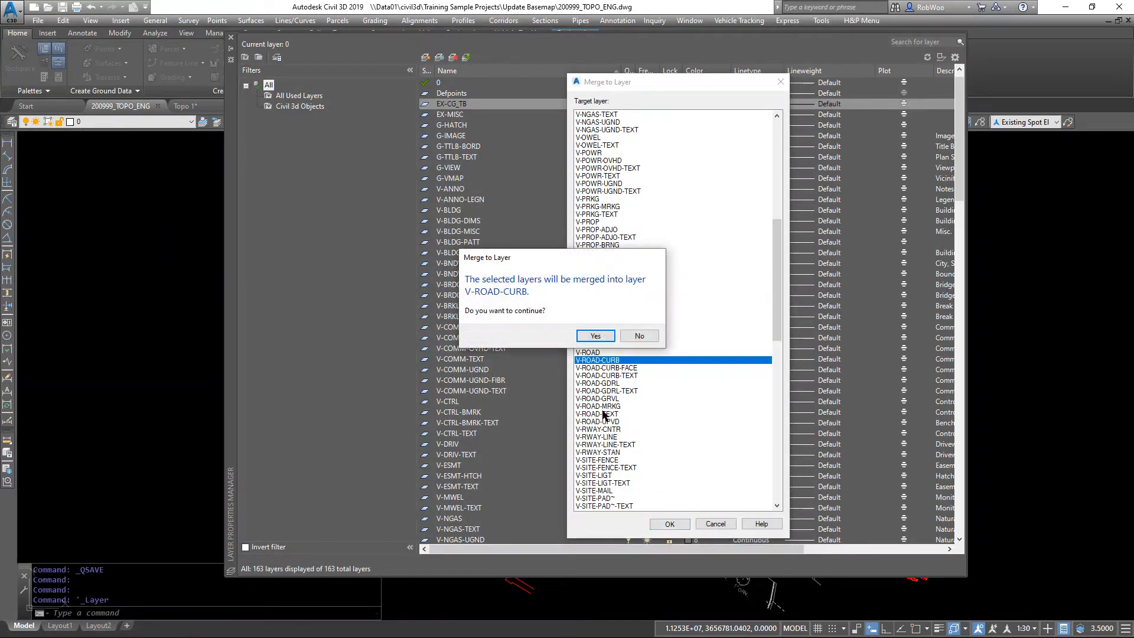
left_click(595, 336)
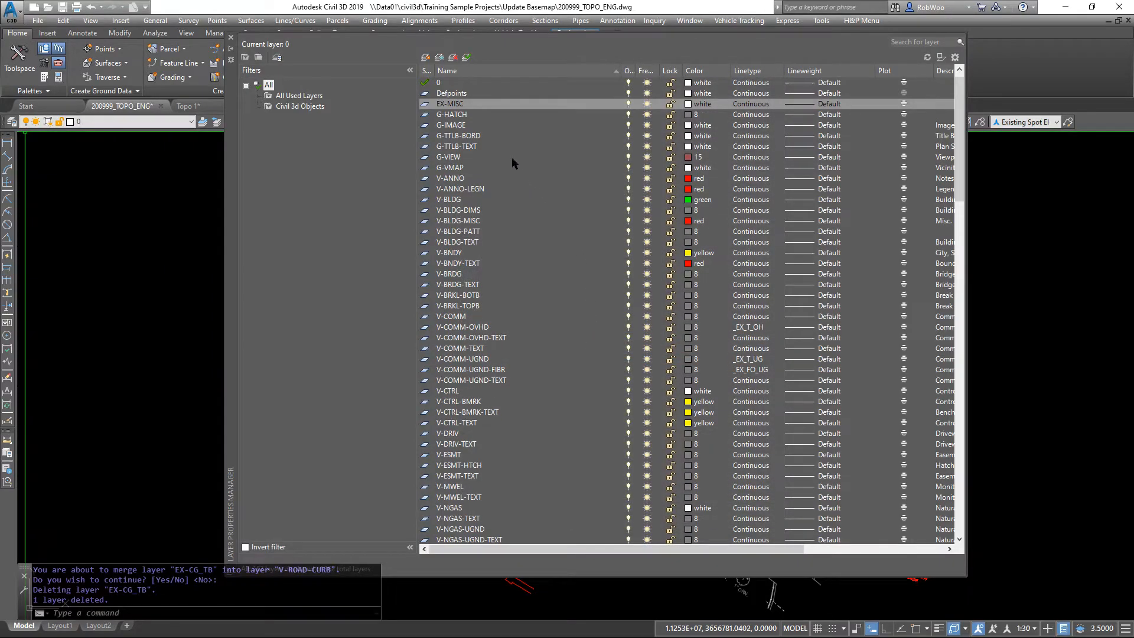
left_click(452, 104)
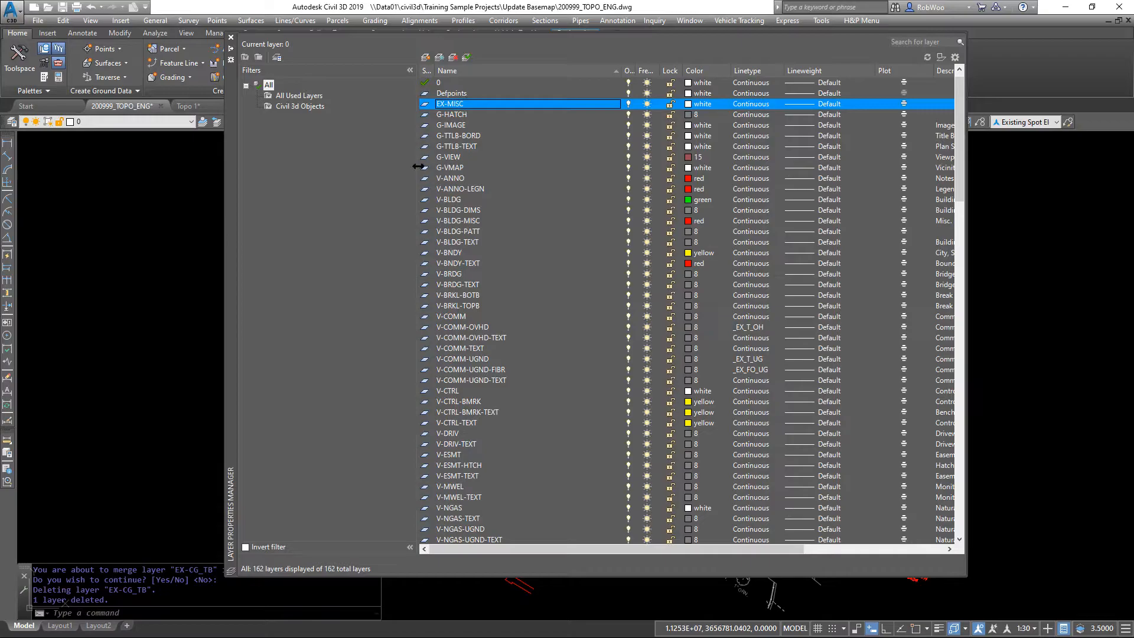
left_click(231, 37)
key("Escape")
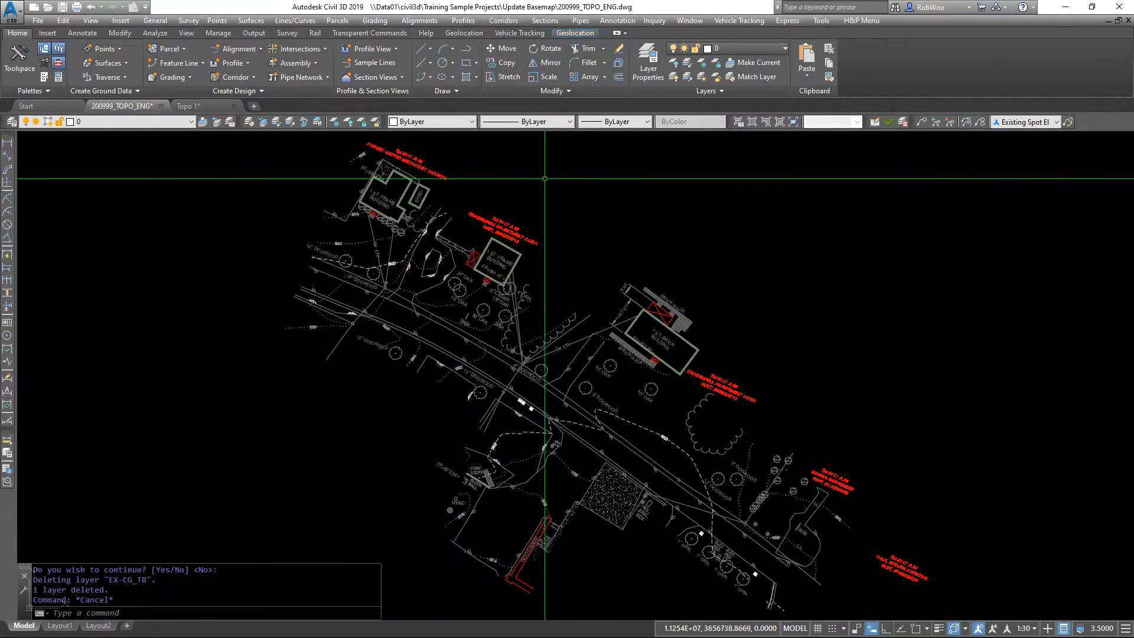
Use RENAME on the layers to replace the EX prefix with V through the wildcards EX* and V*, and check EX-MISC's entry
type("RENAME")
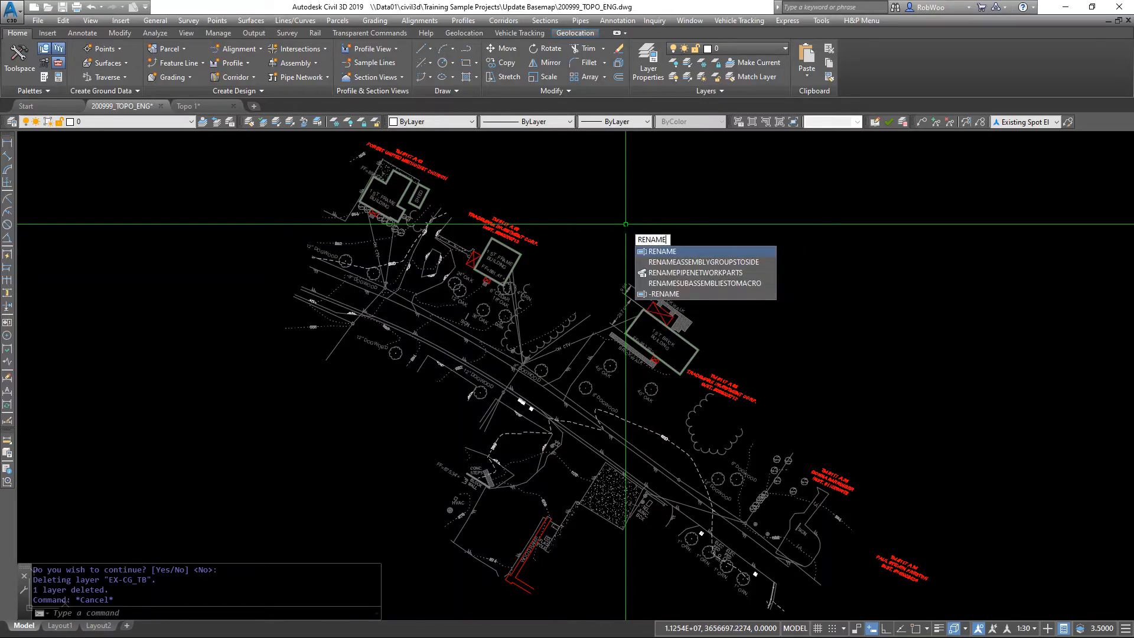
key("Return")
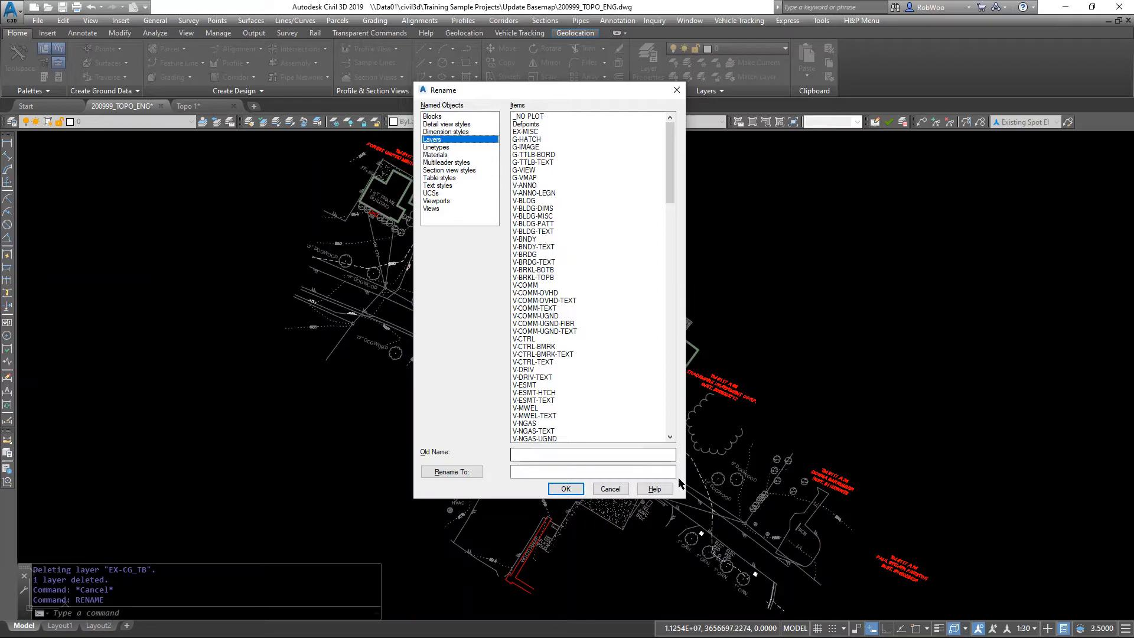
left_click_drag(683, 498, 683, 506)
left_click(687, 508)
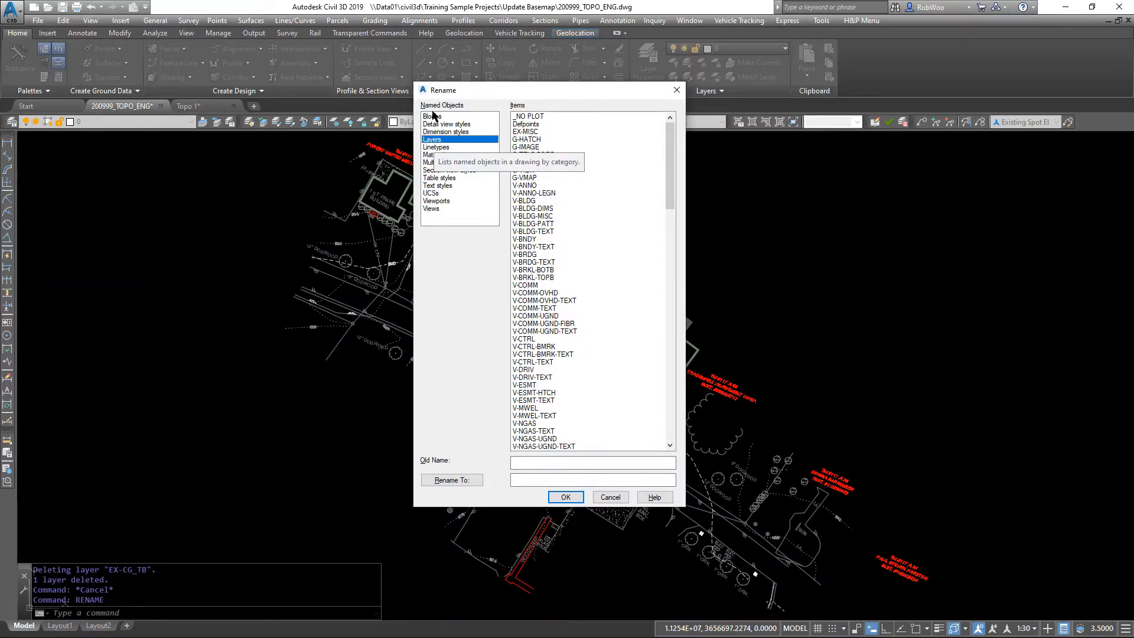
left_click(533, 132)
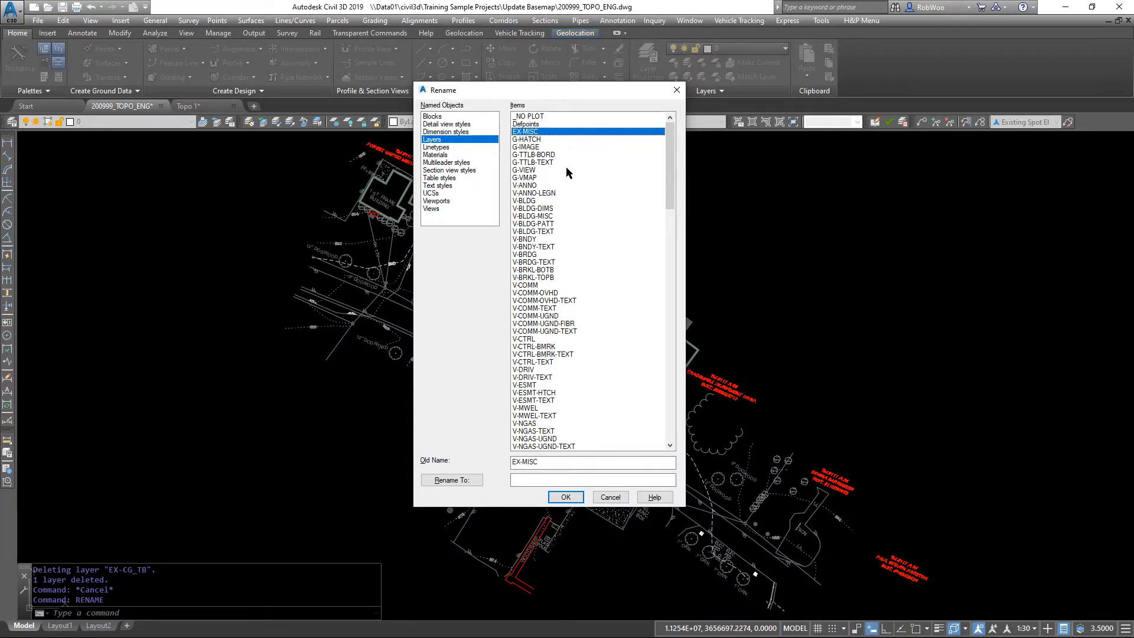
left_click(536, 480)
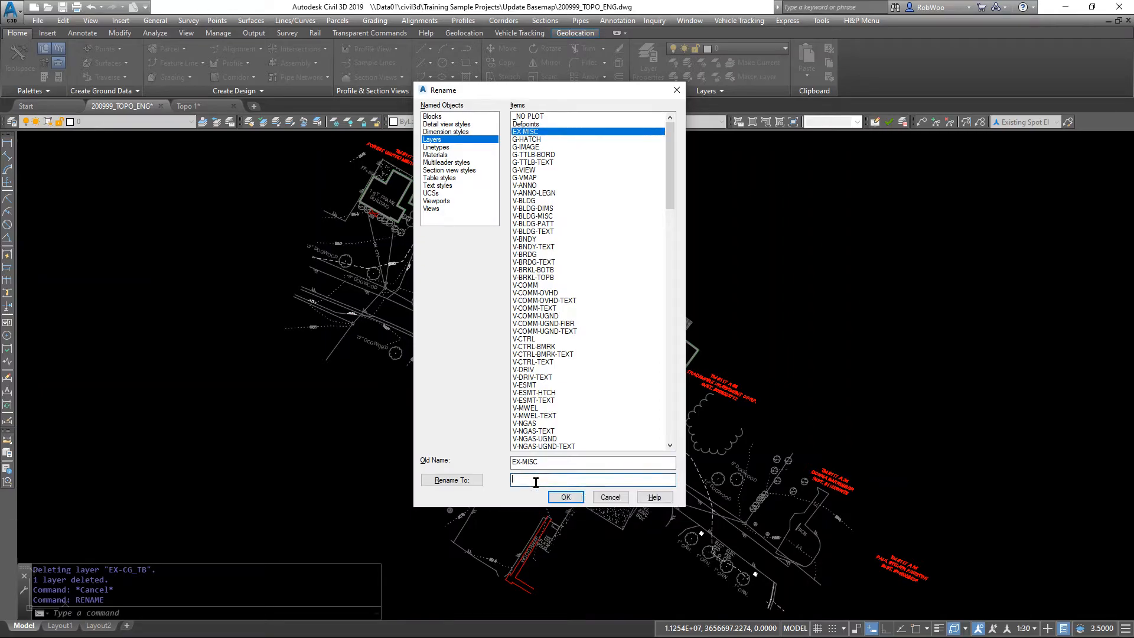
left_click(535, 140)
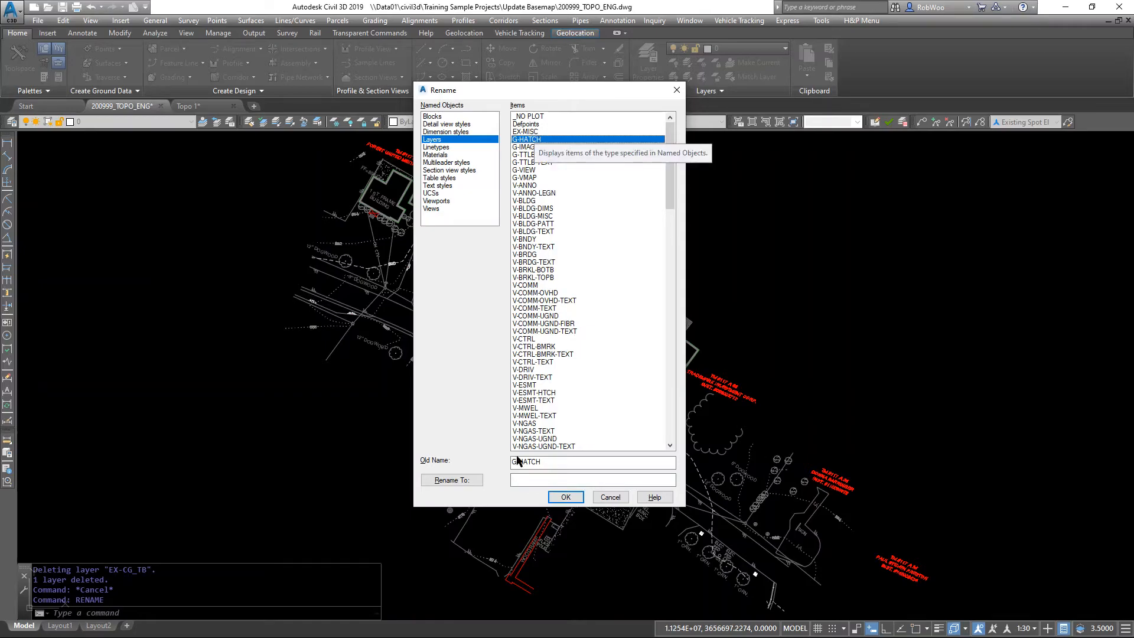
left_click(524, 132)
left_click_drag(541, 462, 523, 462)
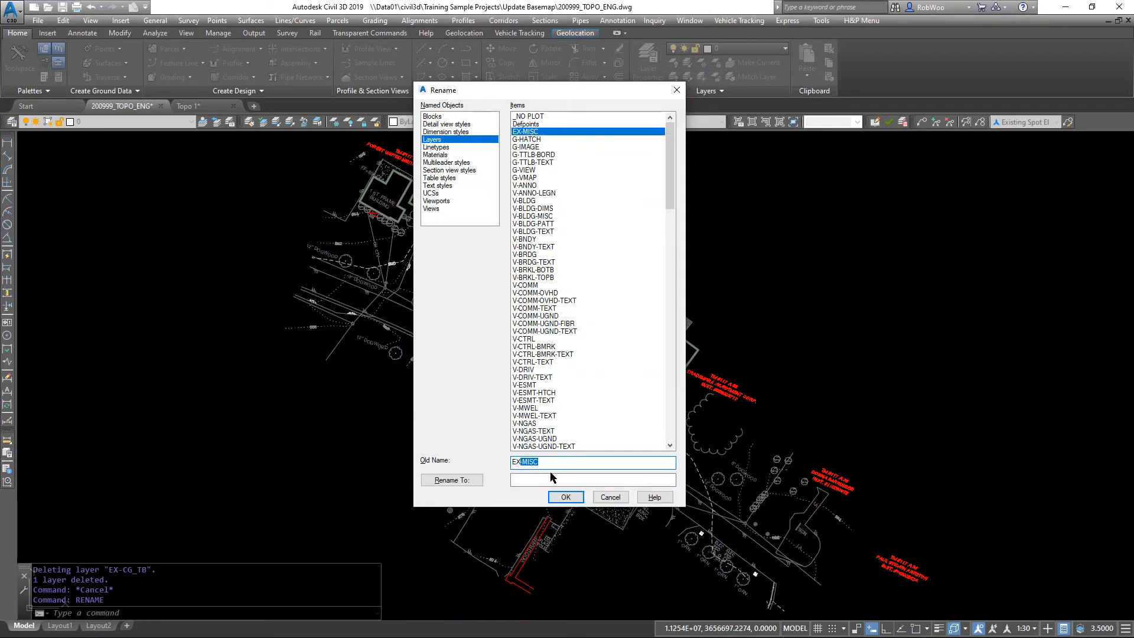
type("*")
left_click(524, 479)
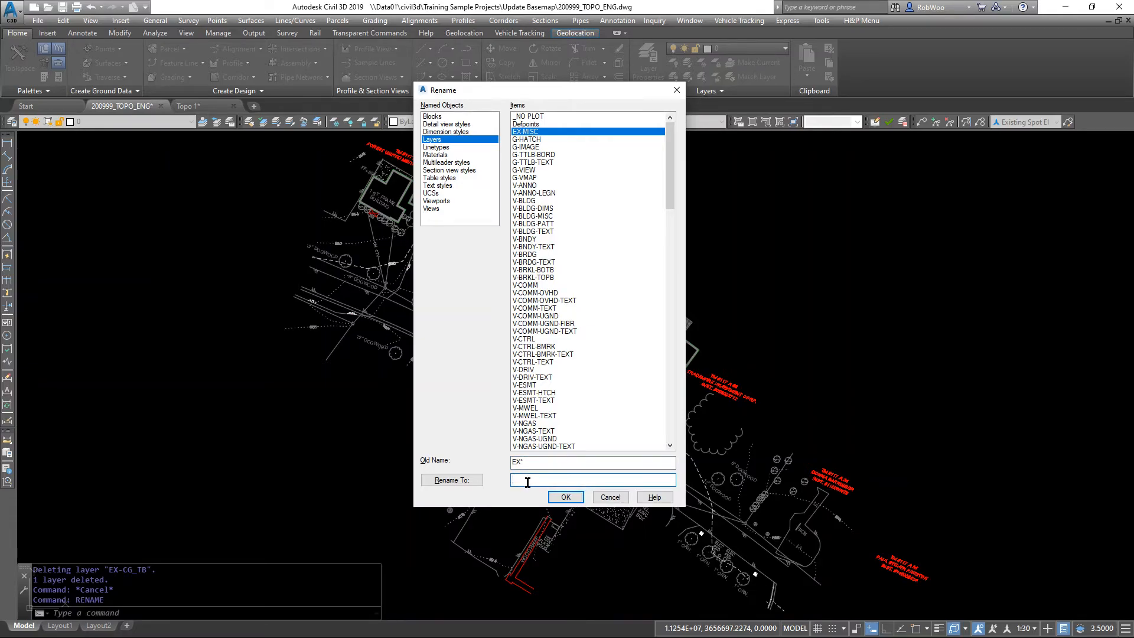
type("V*")
left_click(465, 484)
left_click(530, 133)
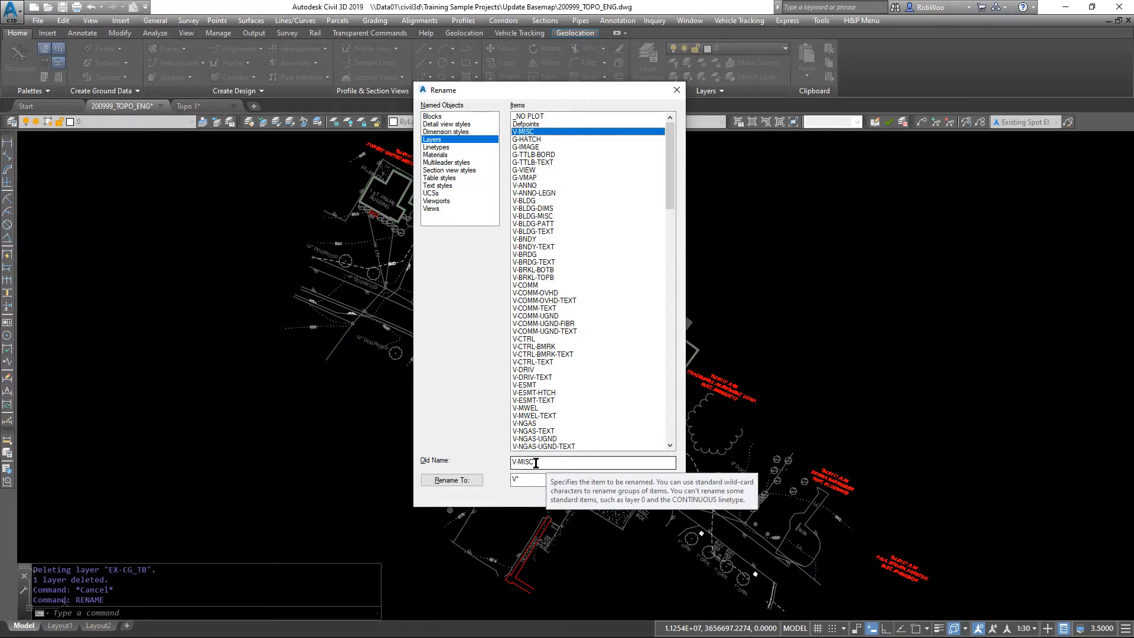
Rename all layers starting with G to the G1 prefix using the wildcards G* and G1*
left_click_drag(550, 464, 500, 464)
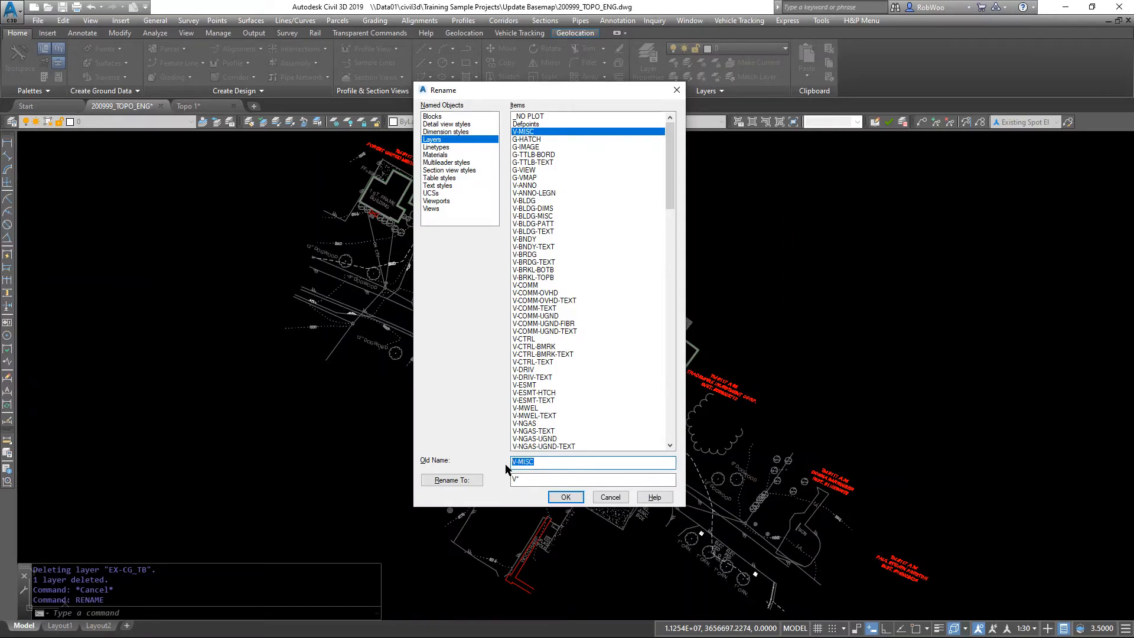
type("G*")
key("Tab")
type("G")
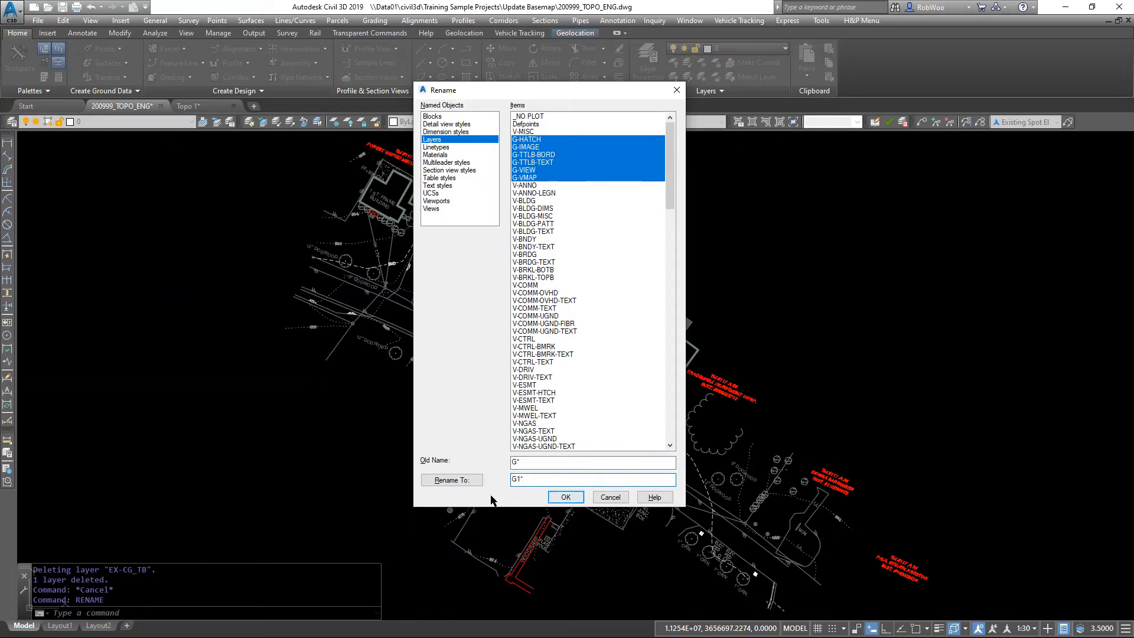
left_click(475, 485)
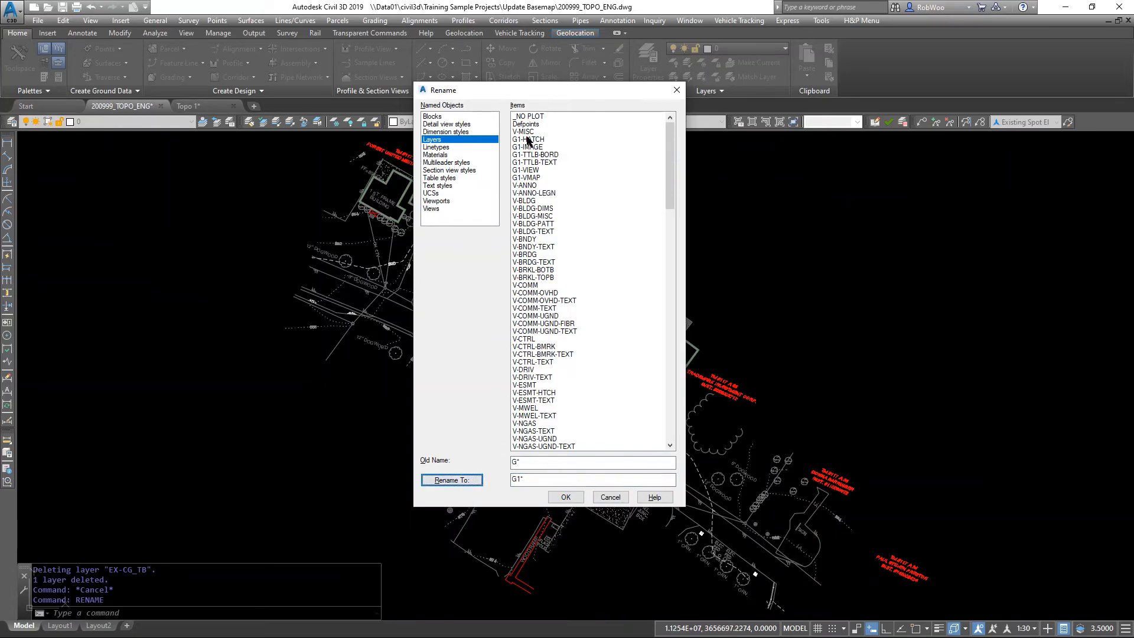
Change the G1 layer prefix to G2 using the wildcards G1* and G2*
left_click(534, 463)
key("BackSpace")
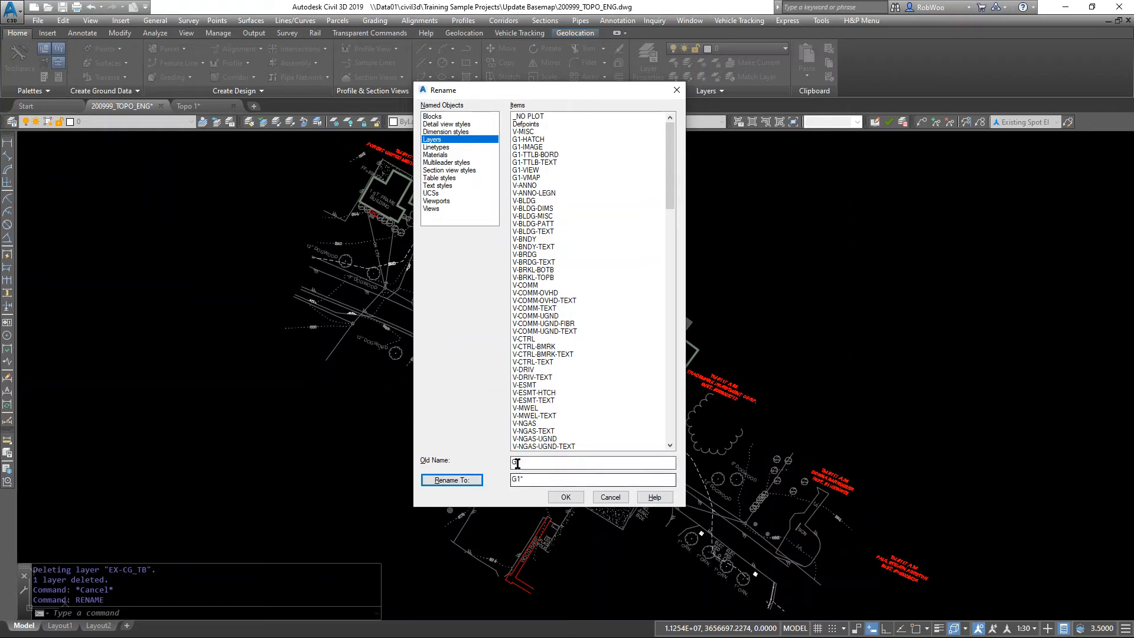
type("1*")
left_click(520, 479)
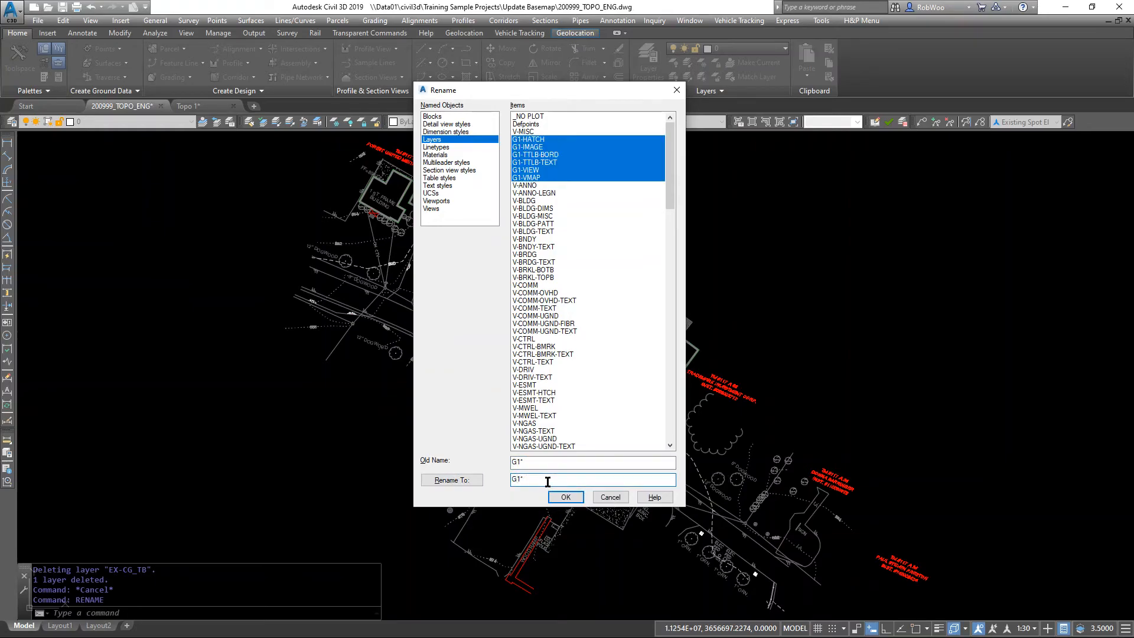
type("2")
left_click(464, 483)
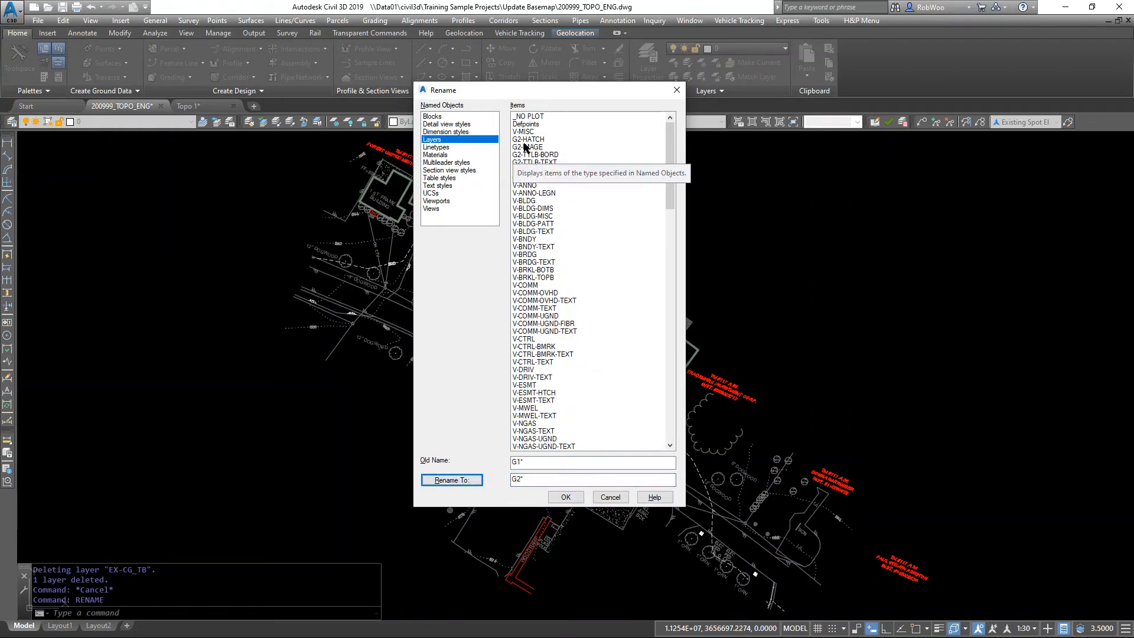
Restore the original G prefix on the G2 layers using the wildcards G2* and G*
left_click(518, 462)
key("Delete")
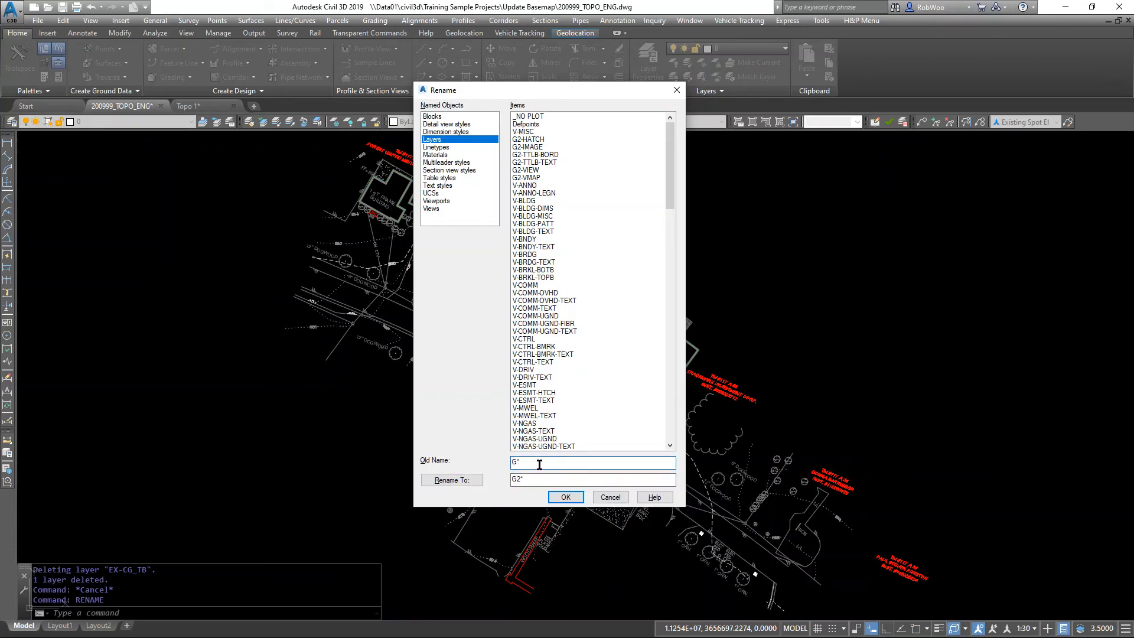
type("2")
left_click(534, 480)
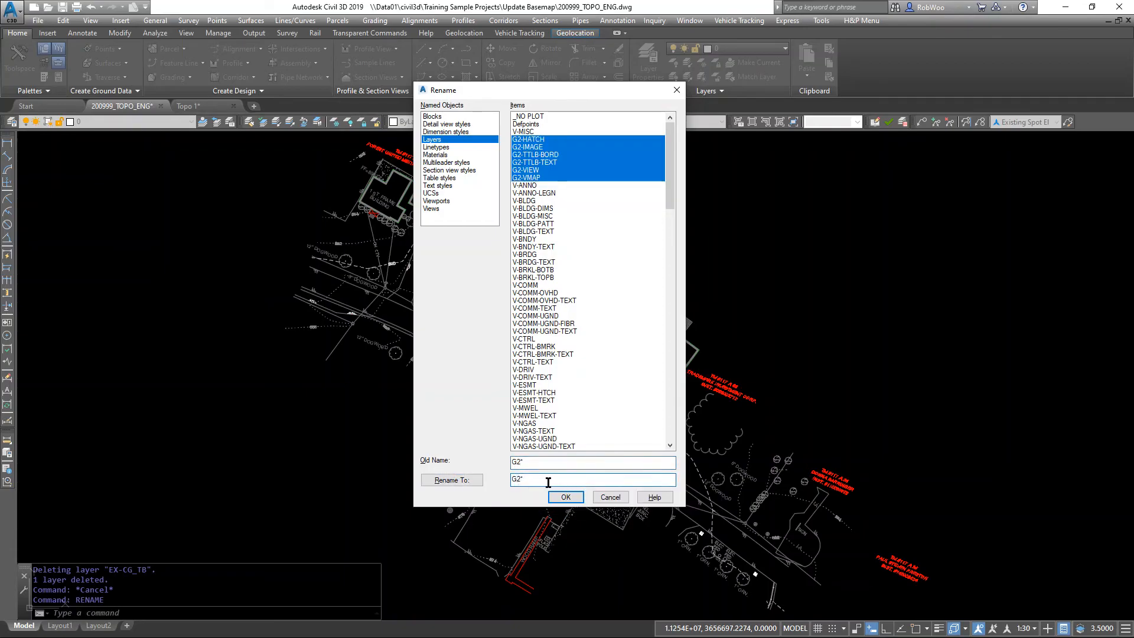
left_click(471, 480)
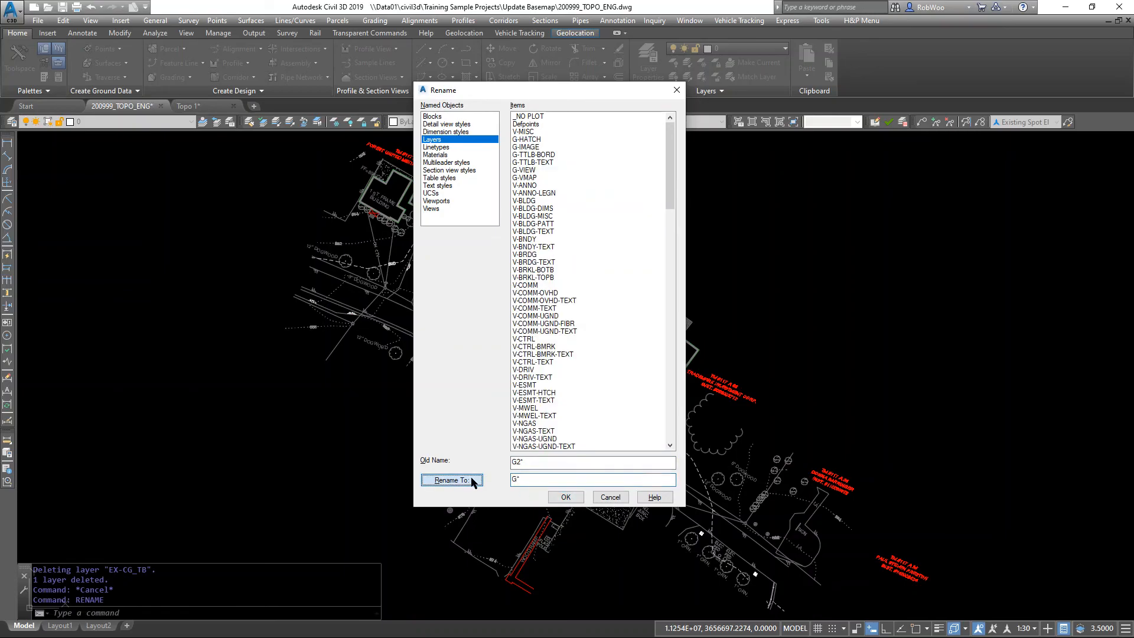
Accept the layer renames and save the drawing
left_click(566, 496)
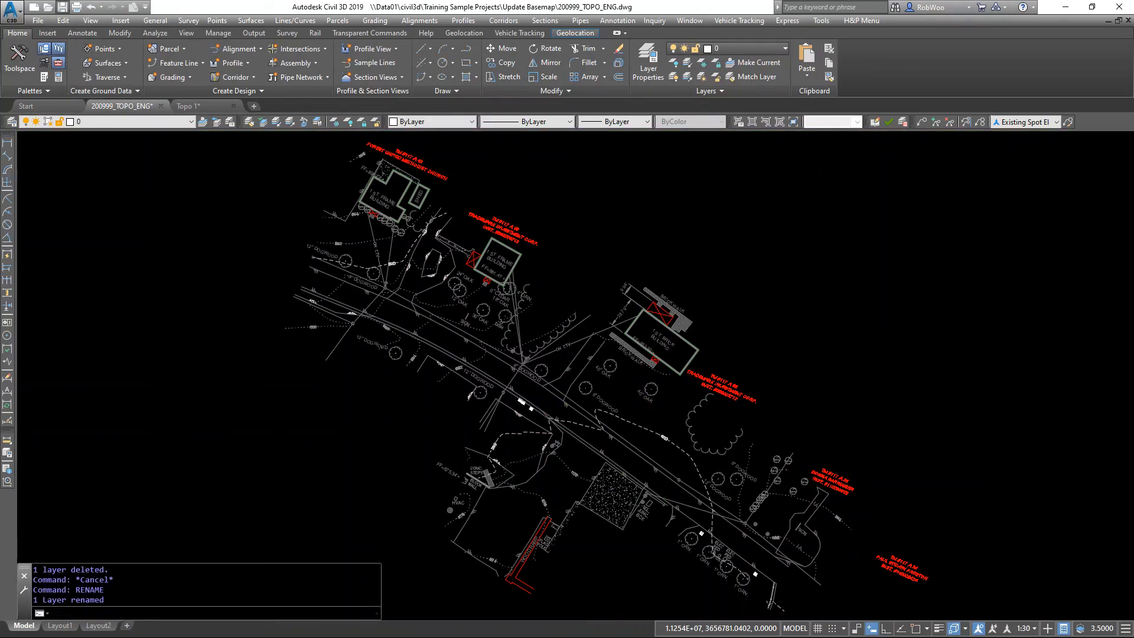
key("ctrl+s")
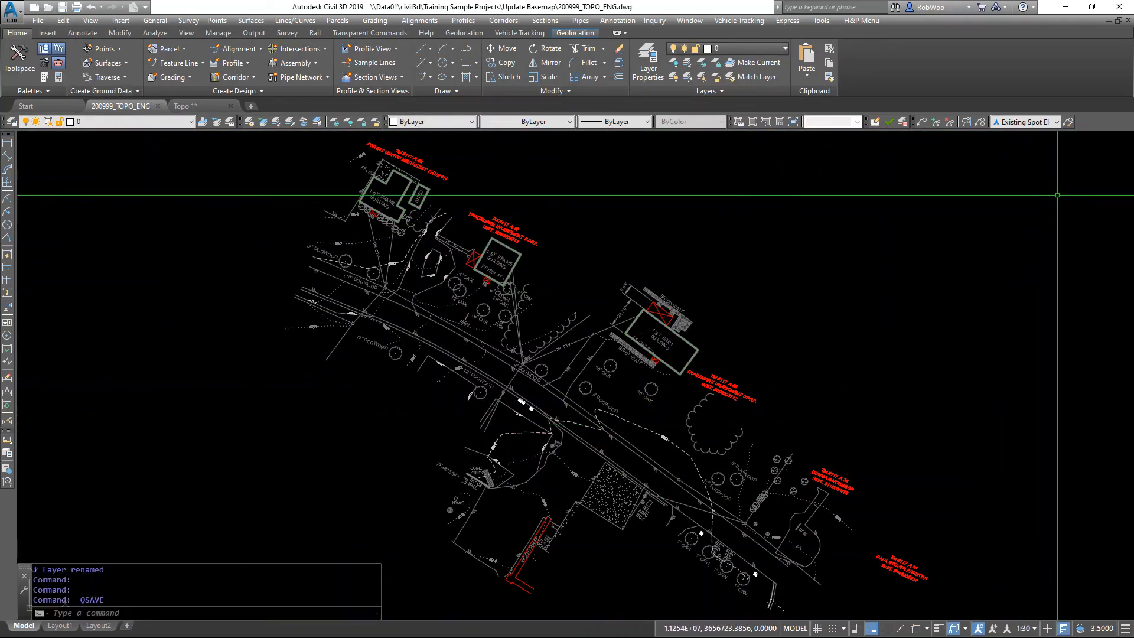